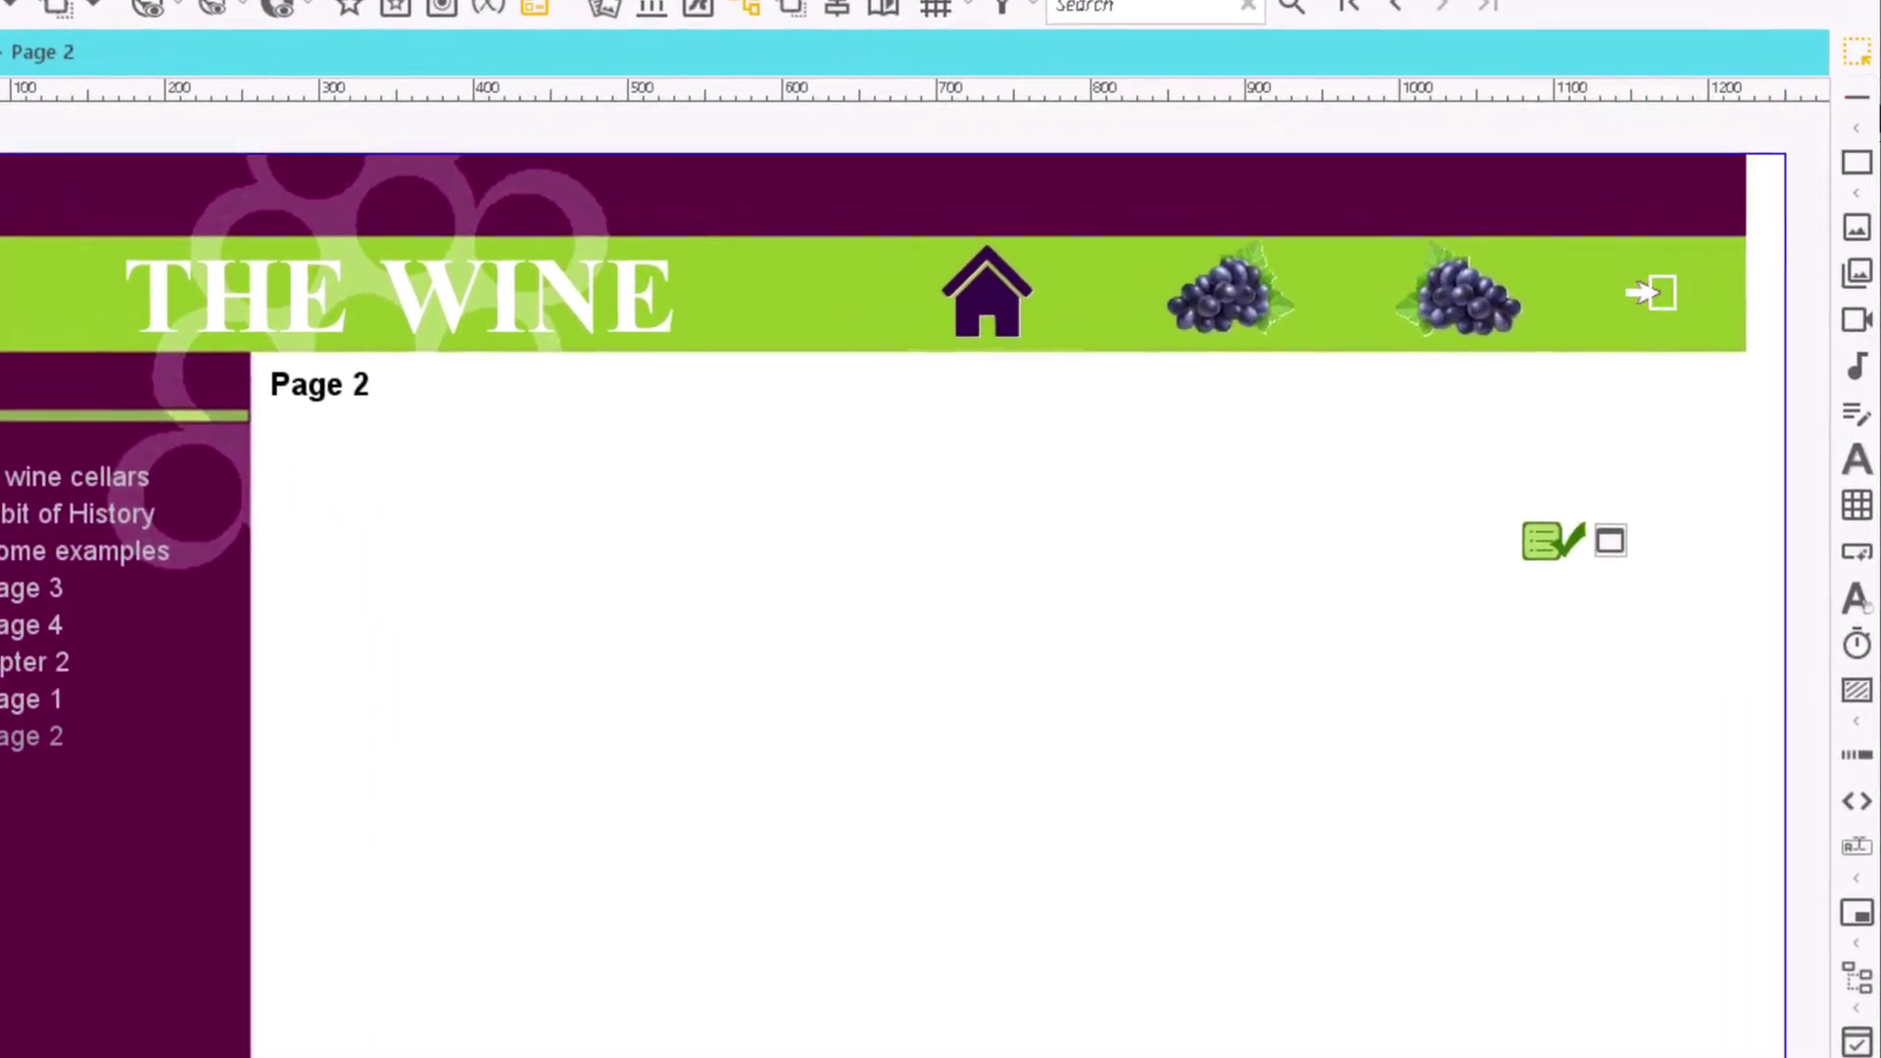
Step: Draw a short diagonal line near the top, then a longer line (Line 26) across the page middle
{"action": "left_click", "coordinate": [1859, 106]}
{"action": "left_click", "coordinate": [1006, 506]}
{"action": "left_click", "coordinate": [949, 534]}
{"action": "left_click", "coordinate": [1858, 103]}
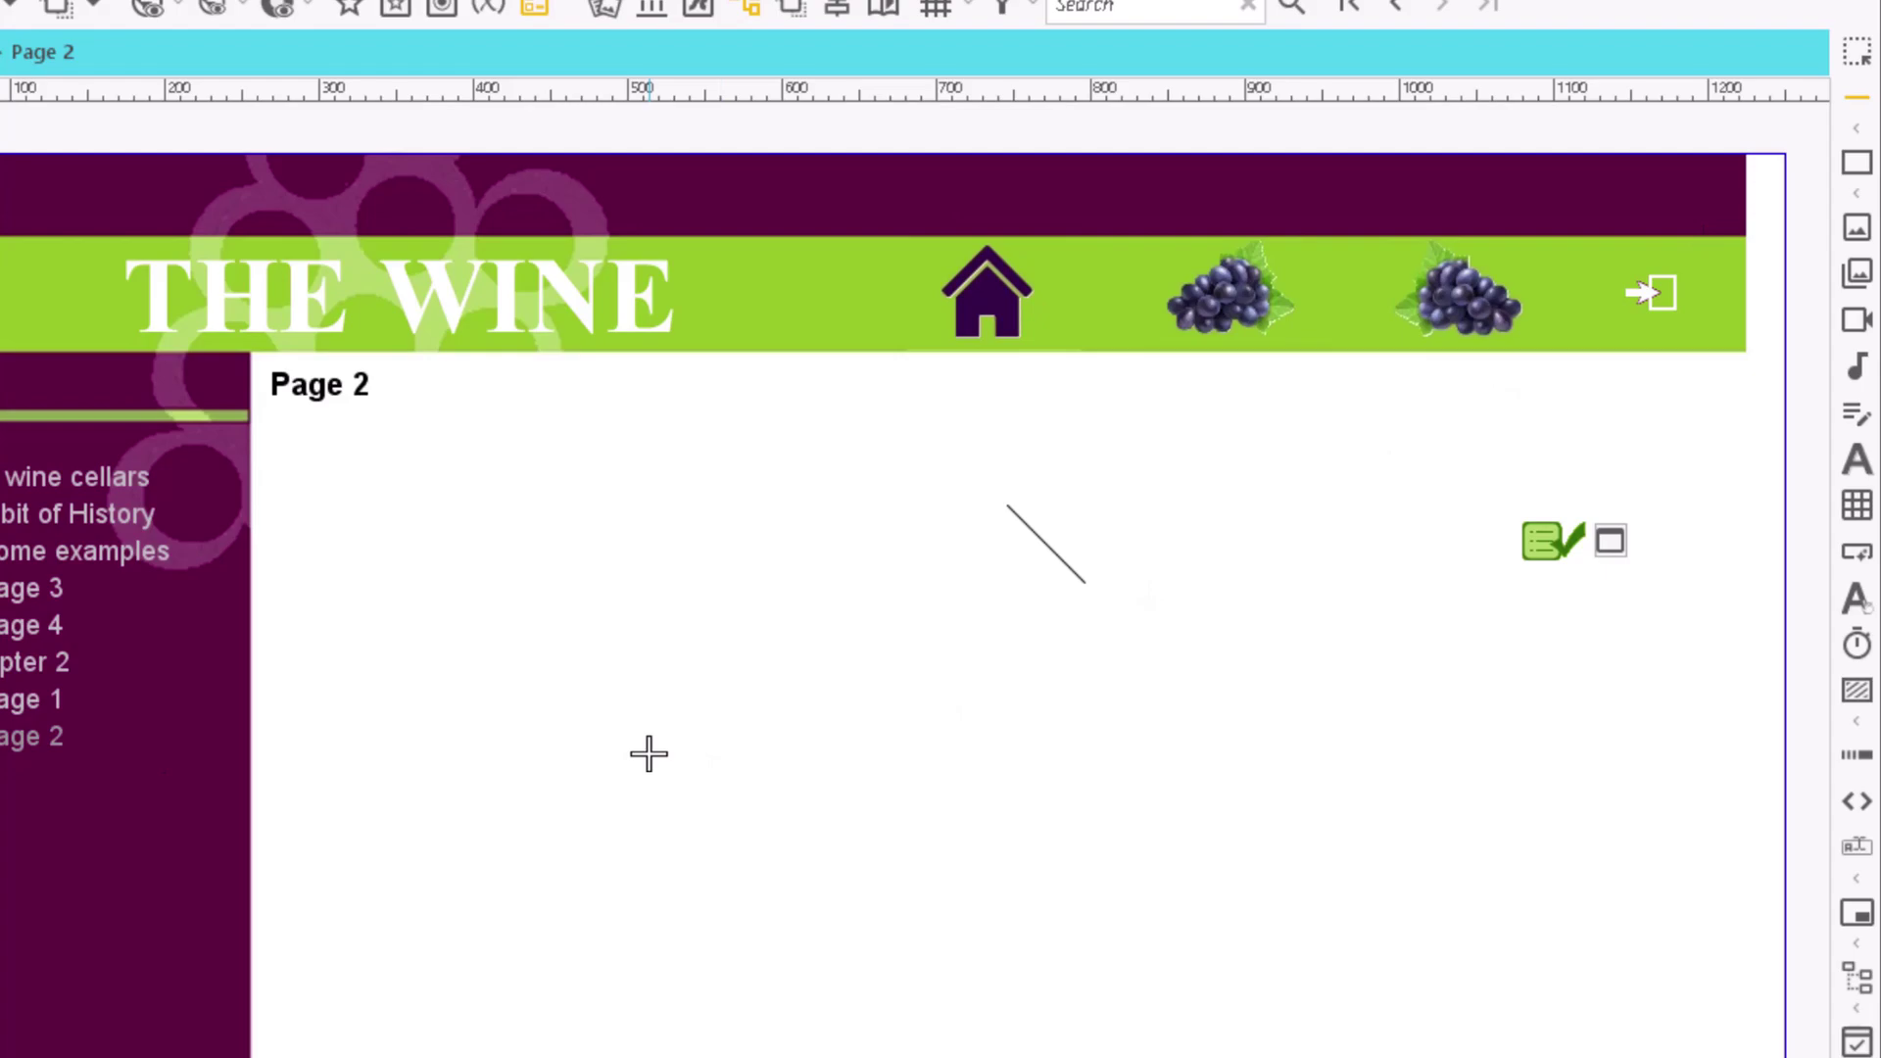
{"action": "left_click_drag", "start_coordinate": [648, 753], "coordinate": [1158, 887]}
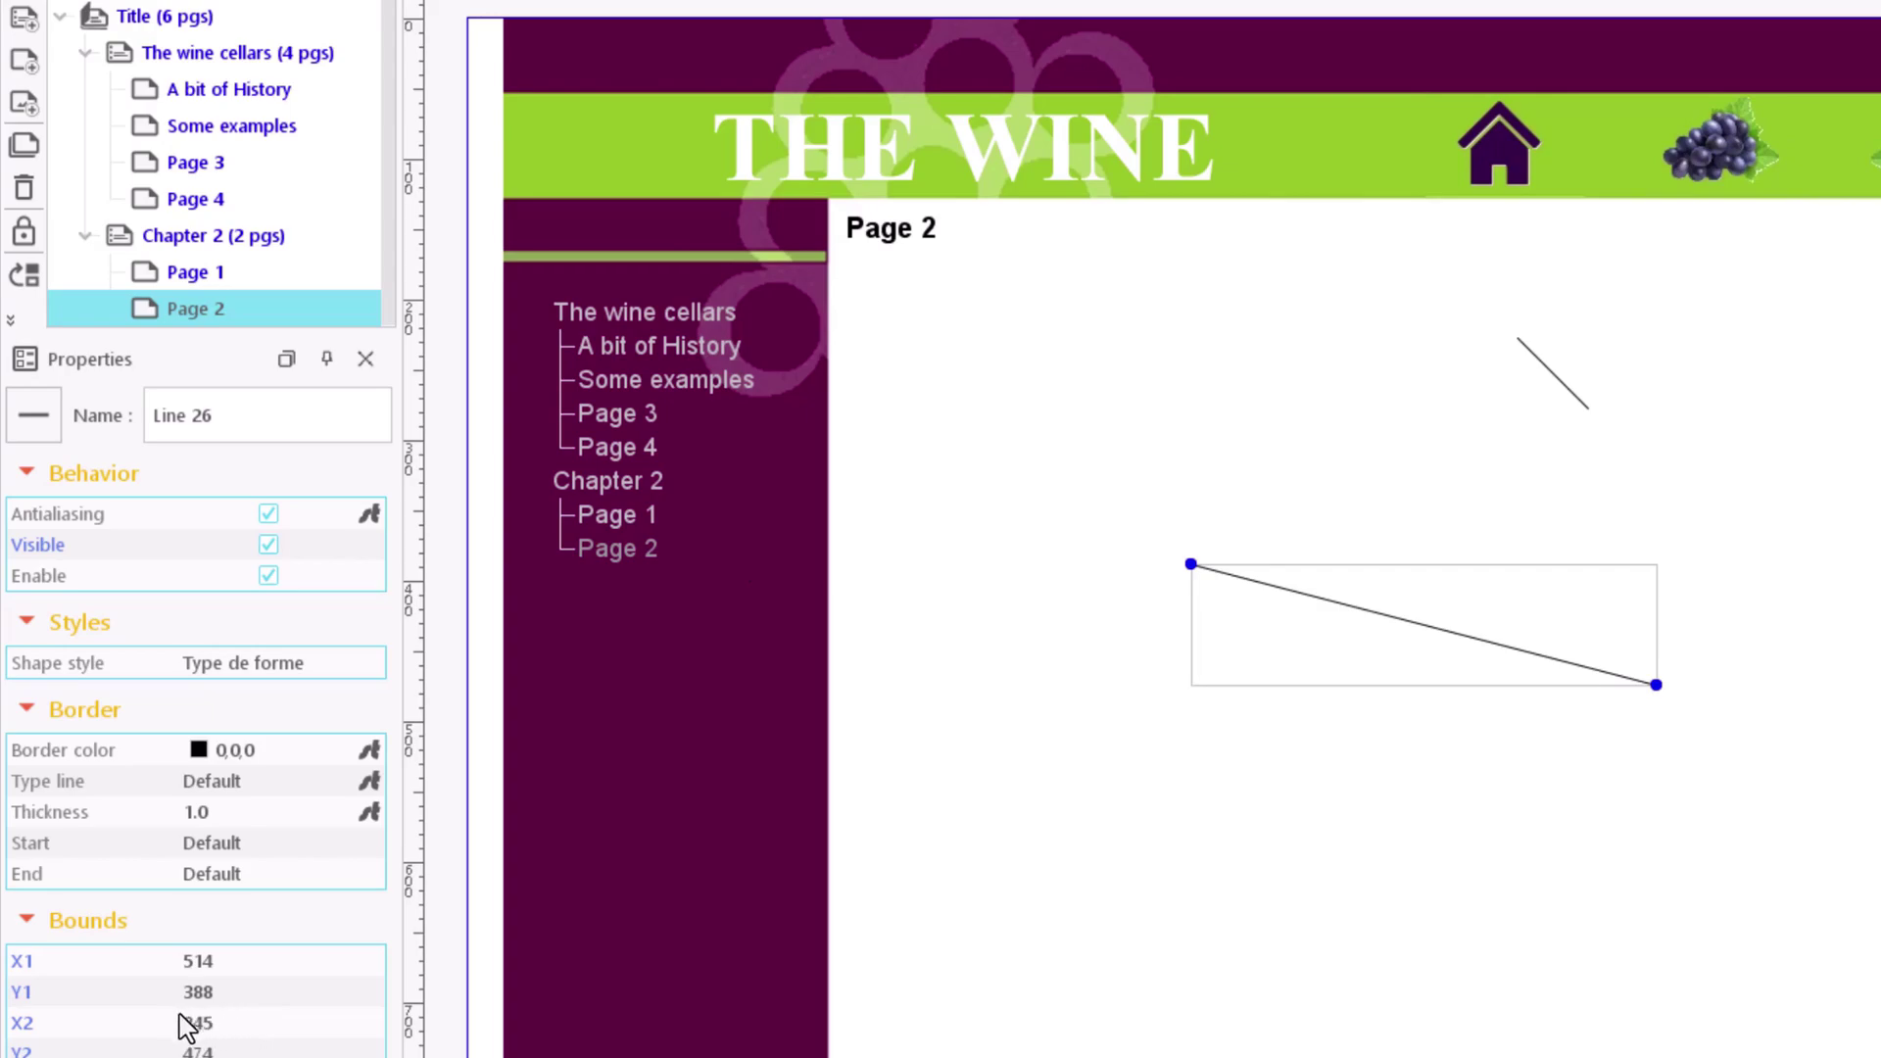
Step: Set Line 26's Y2 to 388 so it runs horizontally
{"action": "left_click", "coordinate": [195, 1051]}
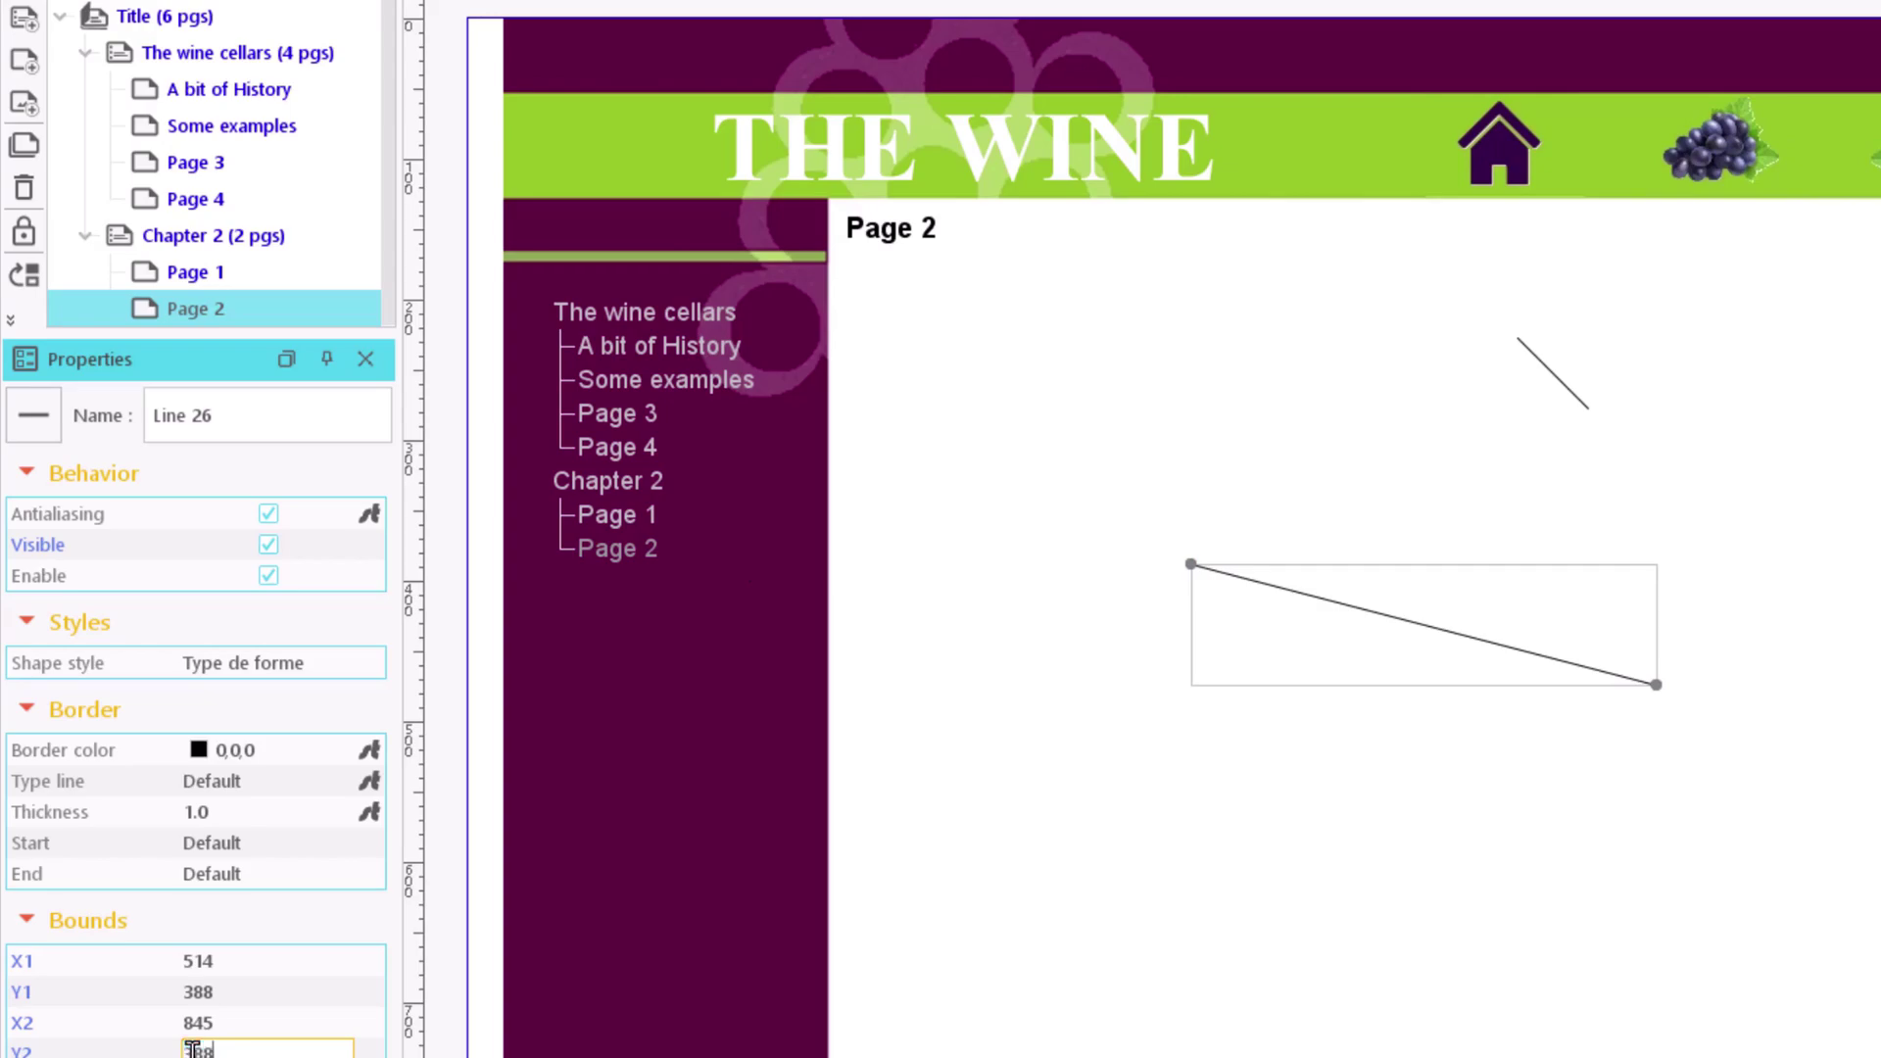
{"action": "type", "text": "388"}
{"action": "key", "text": "Return"}
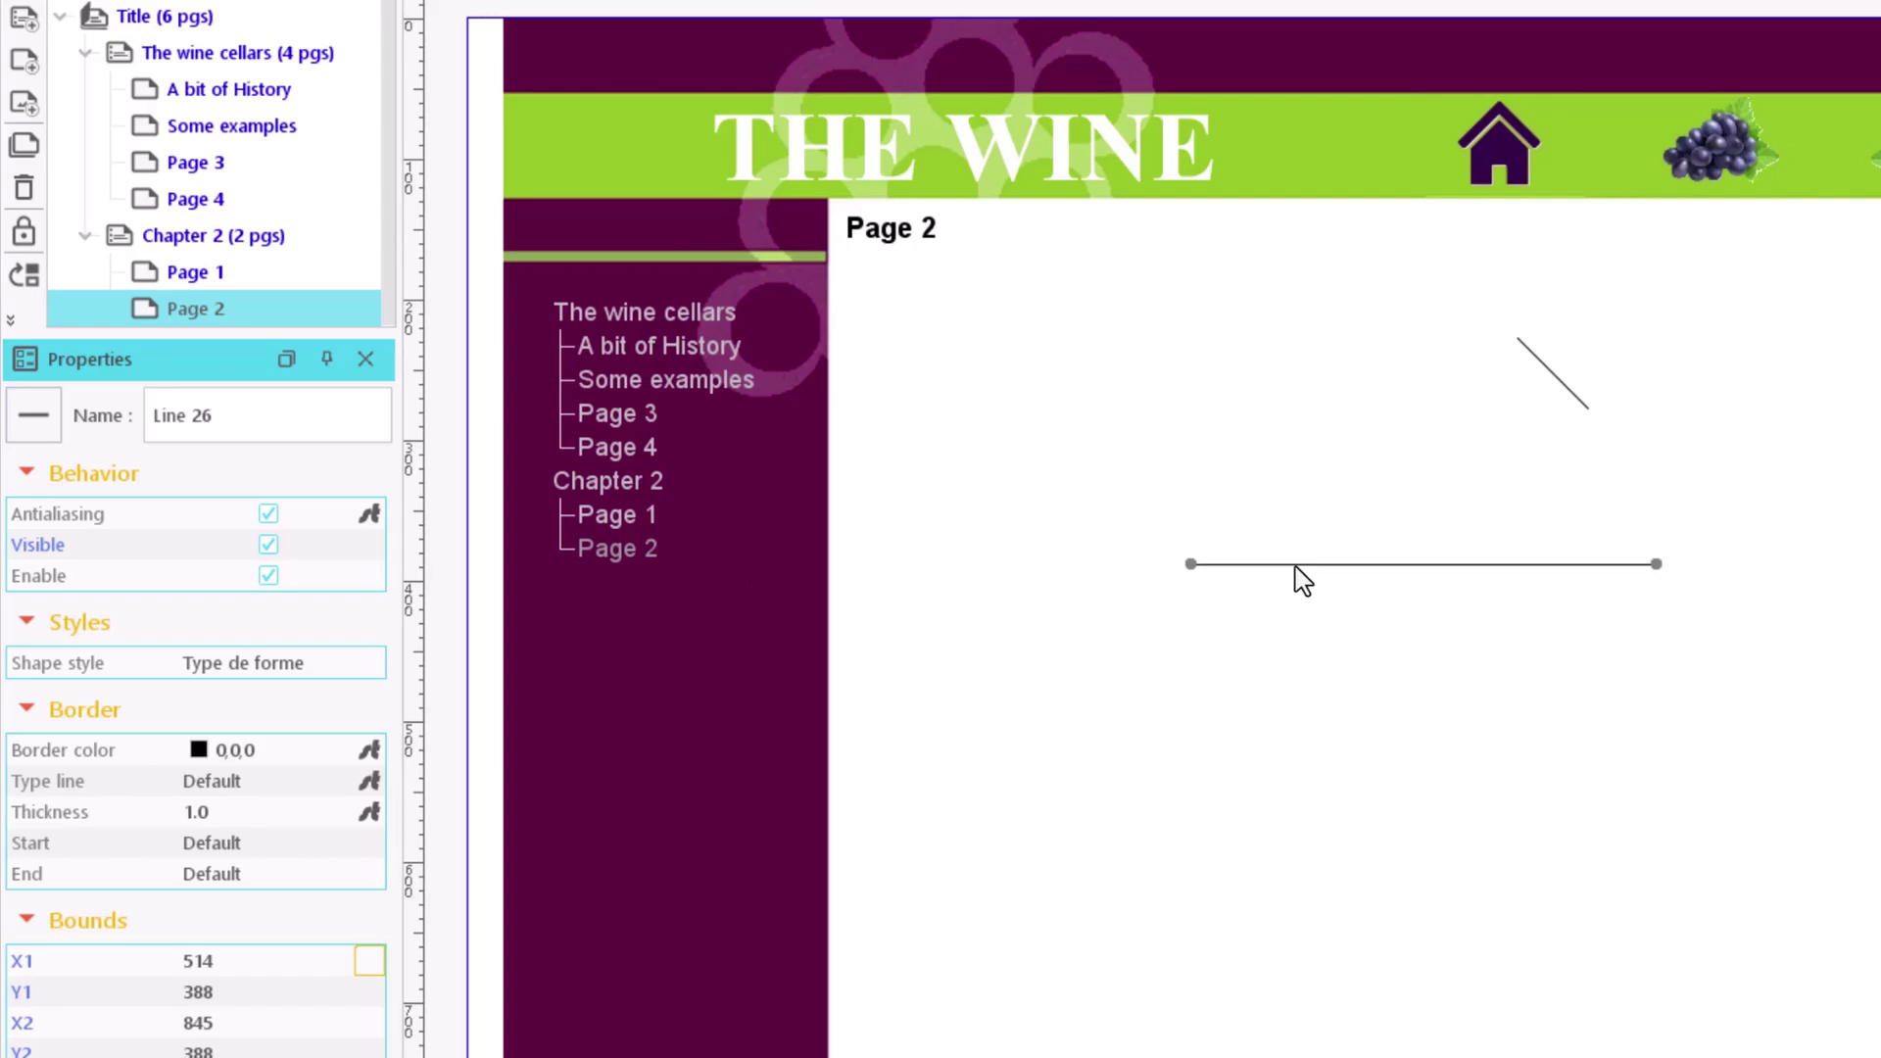
Step: Set the short line's X1 to 796 so it runs vertically
{"action": "left_click", "coordinate": [1551, 384]}
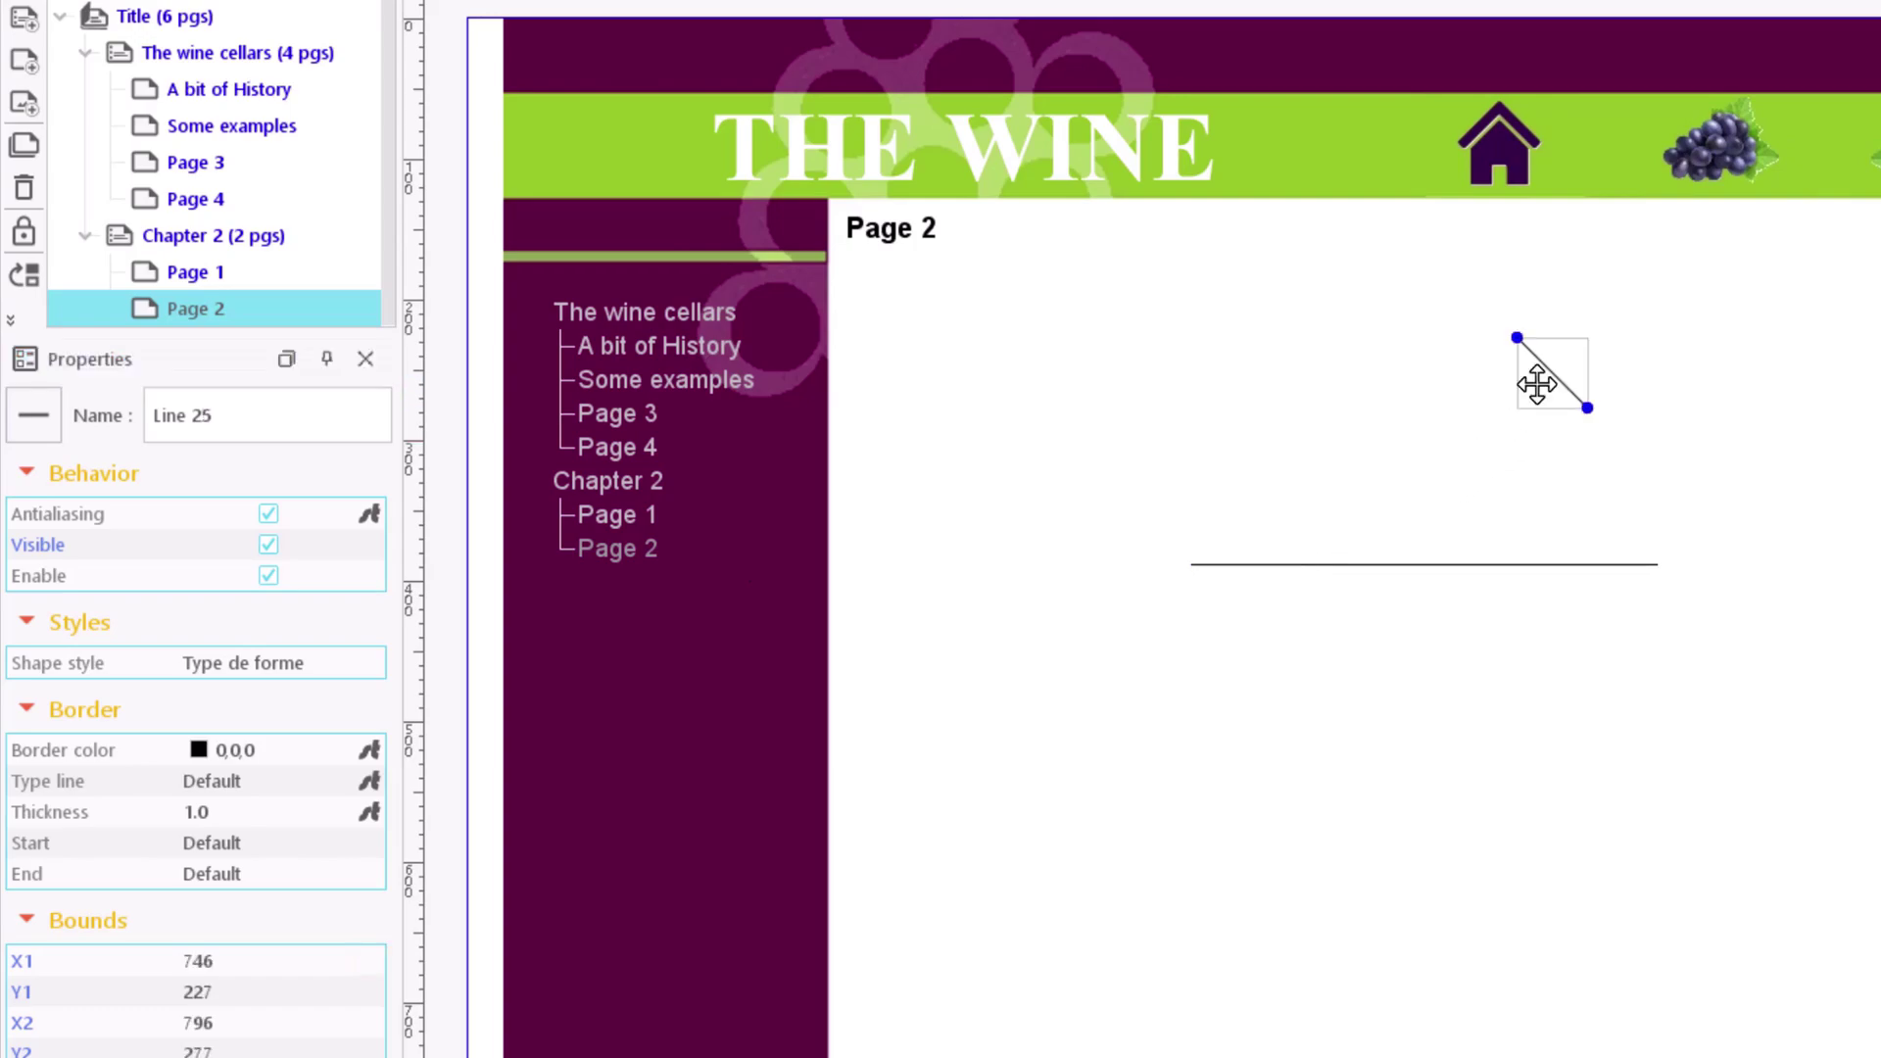
{"action": "left_click", "coordinate": [221, 961]}
{"action": "type", "text": "79"}
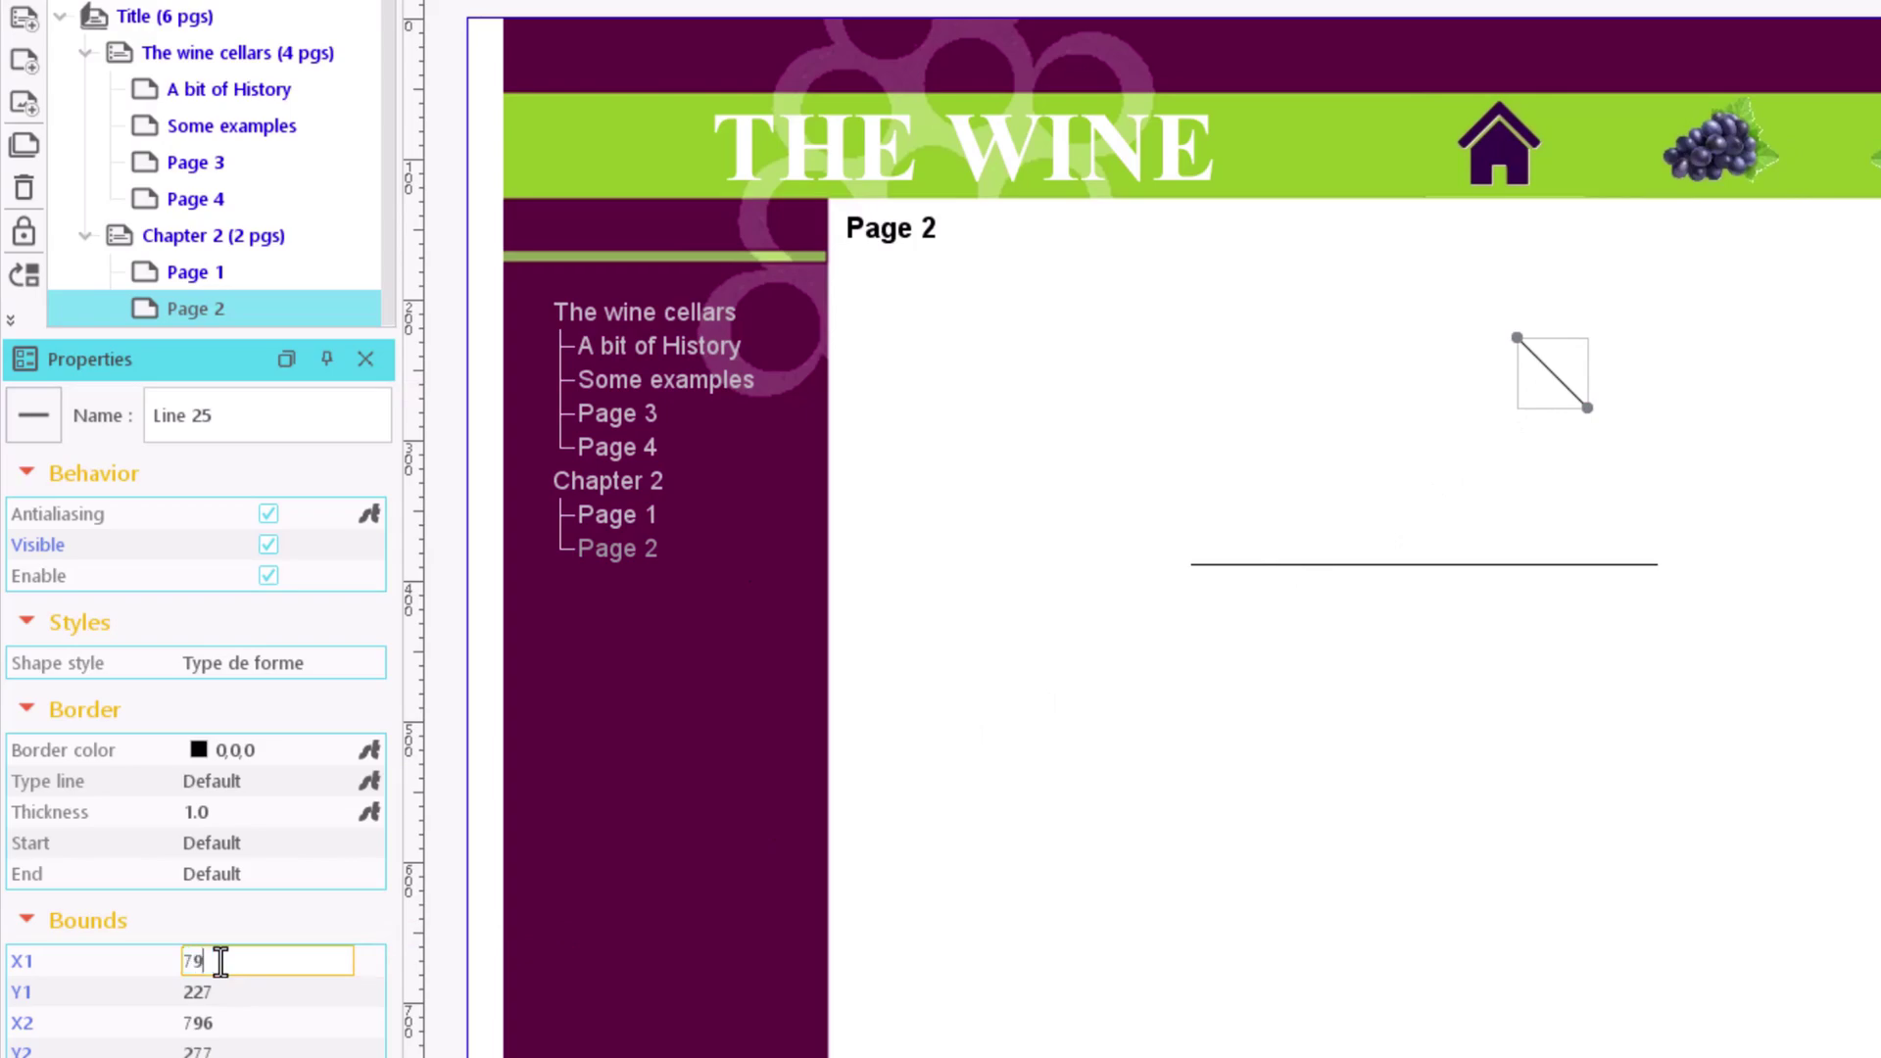
{"action": "key", "text": "Tab"}
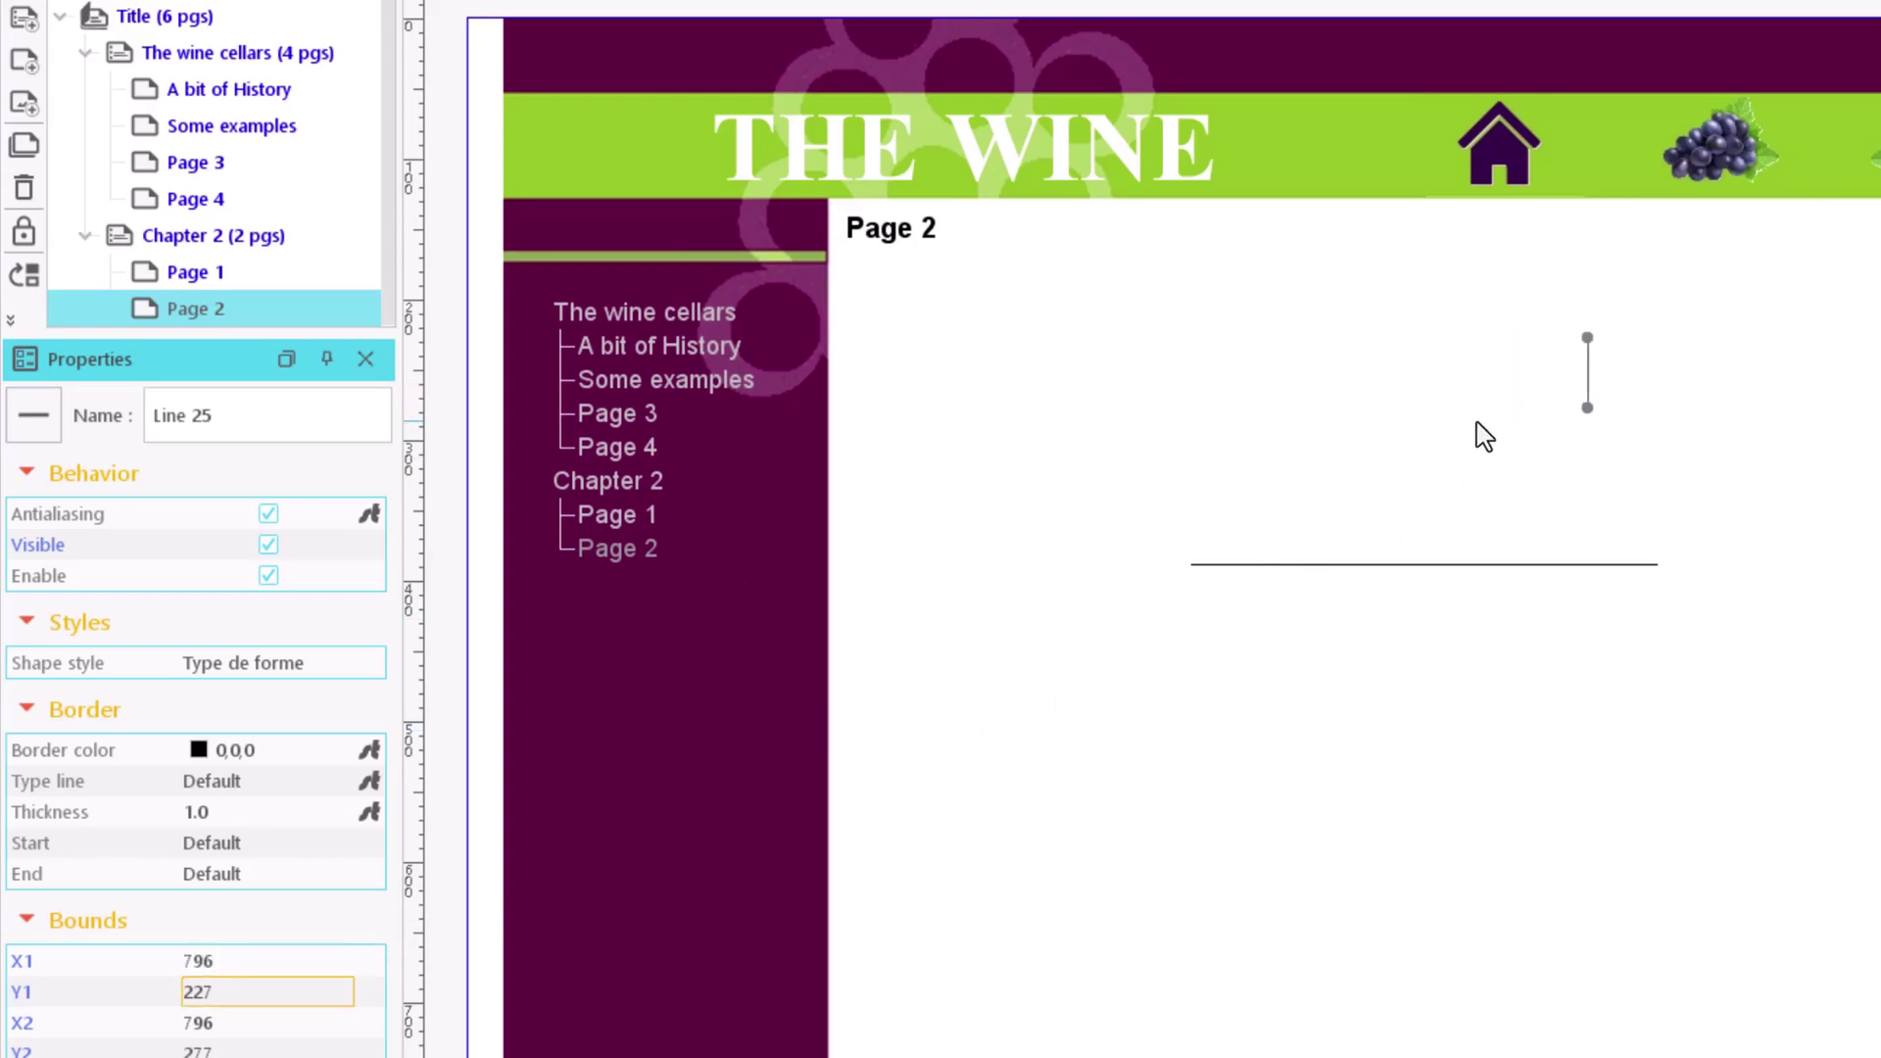
{"action": "key", "text": "Escape"}
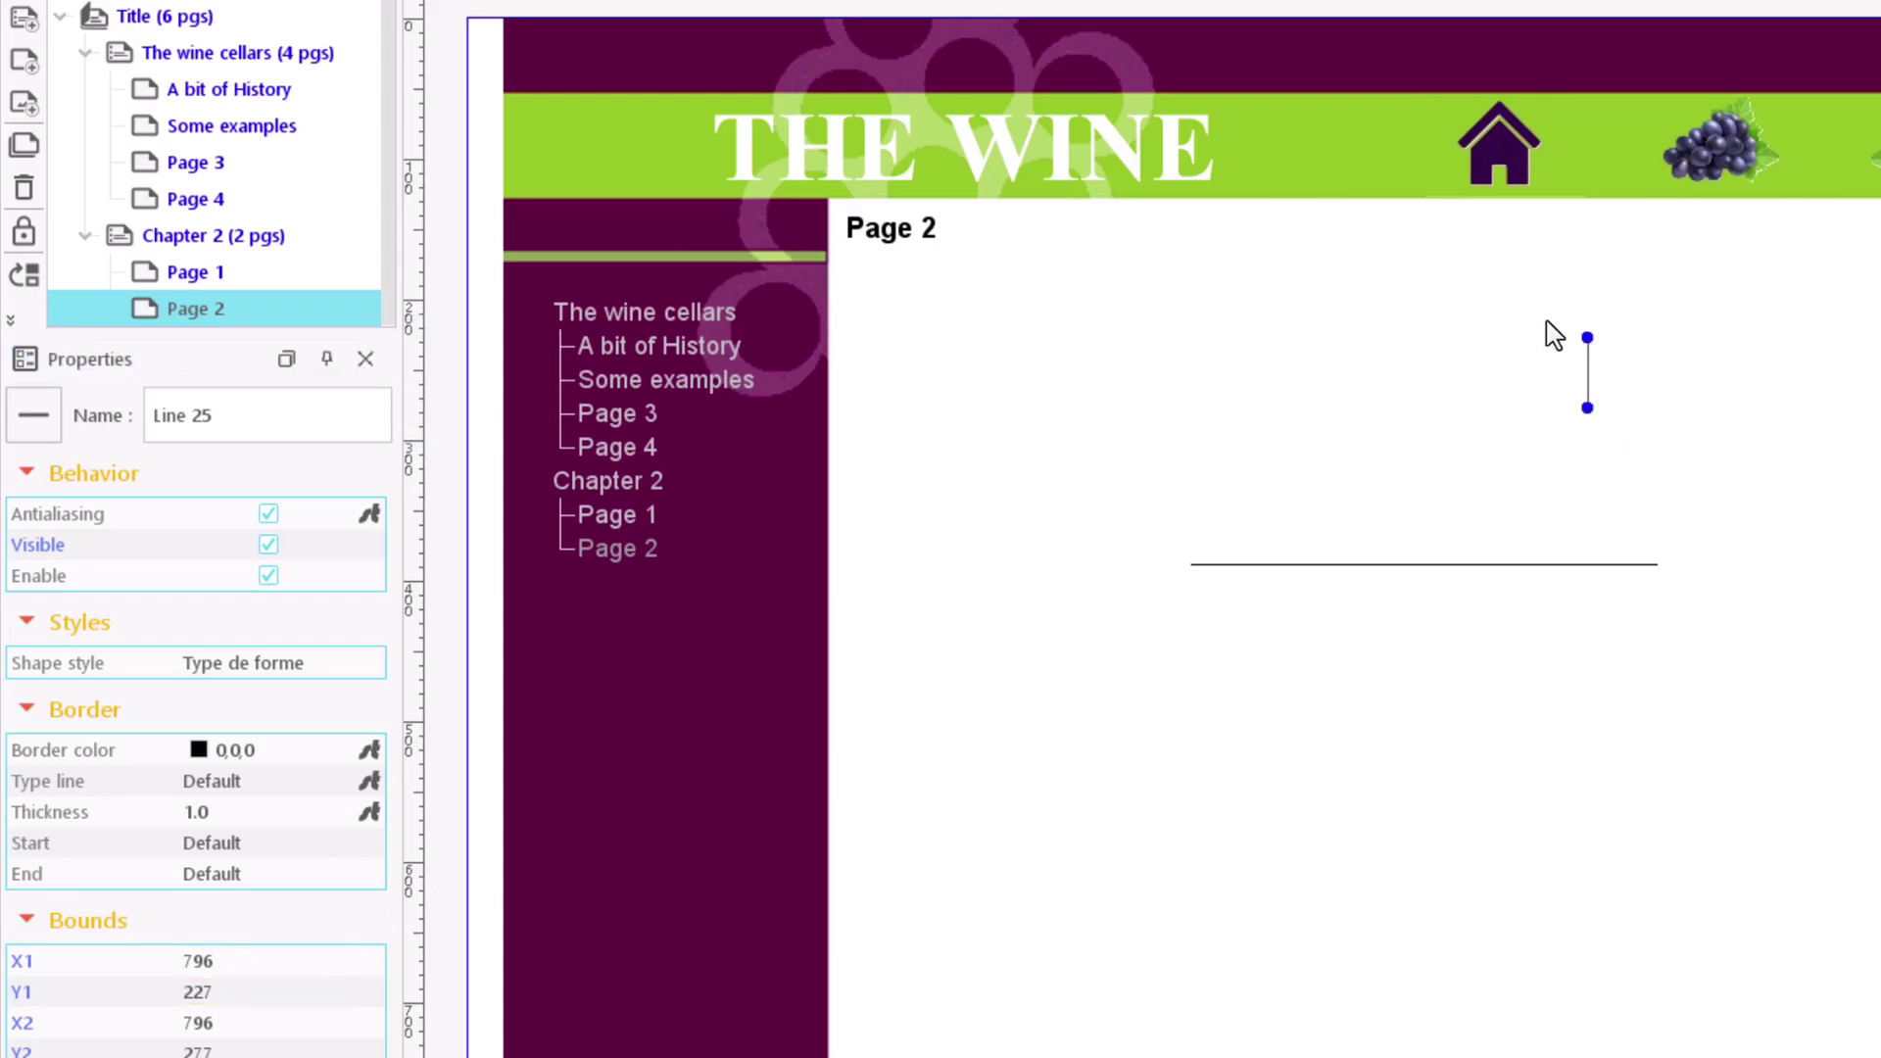
Step: Make the horizontal line red and dashed with thickness 3
{"action": "left_click", "coordinate": [1509, 565]}
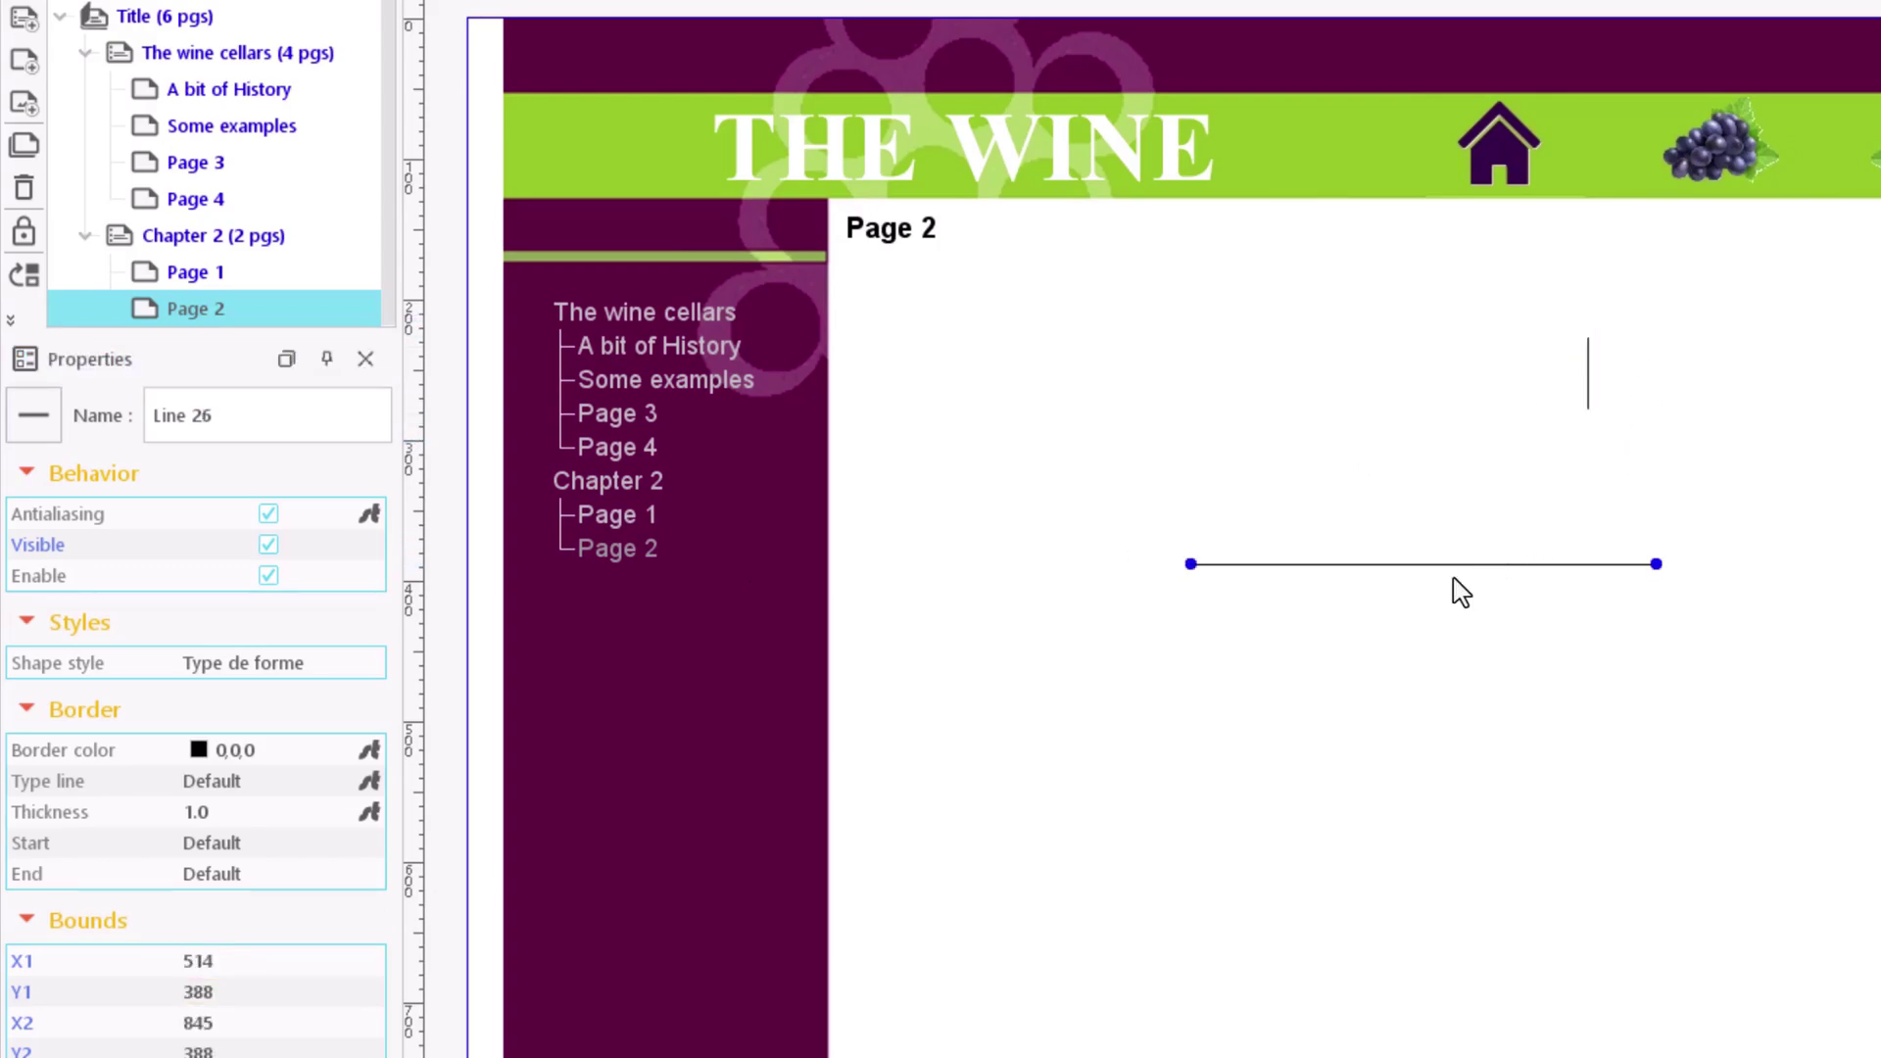
{"action": "left_click", "coordinate": [195, 750]}
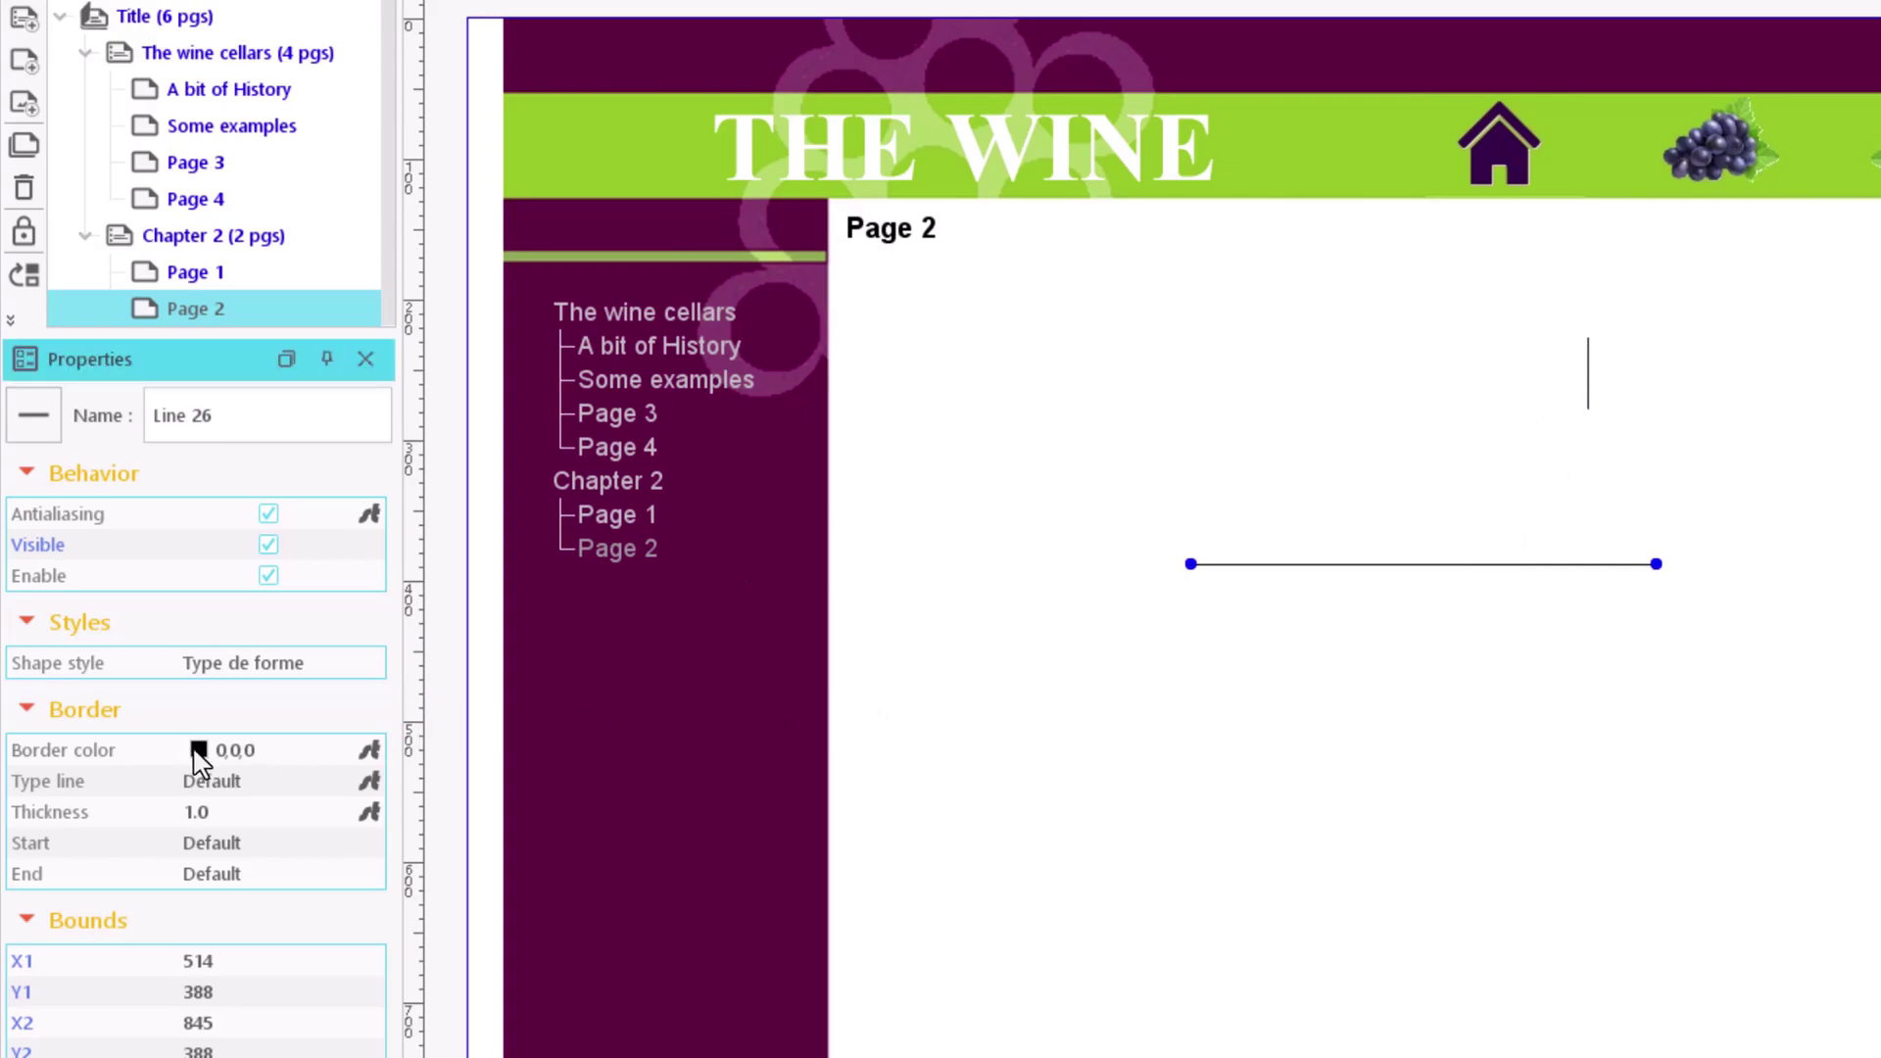
{"action": "left_click", "coordinate": [199, 759]}
{"action": "left_click", "coordinate": [513, 761]}
{"action": "left_click", "coordinate": [239, 783]}
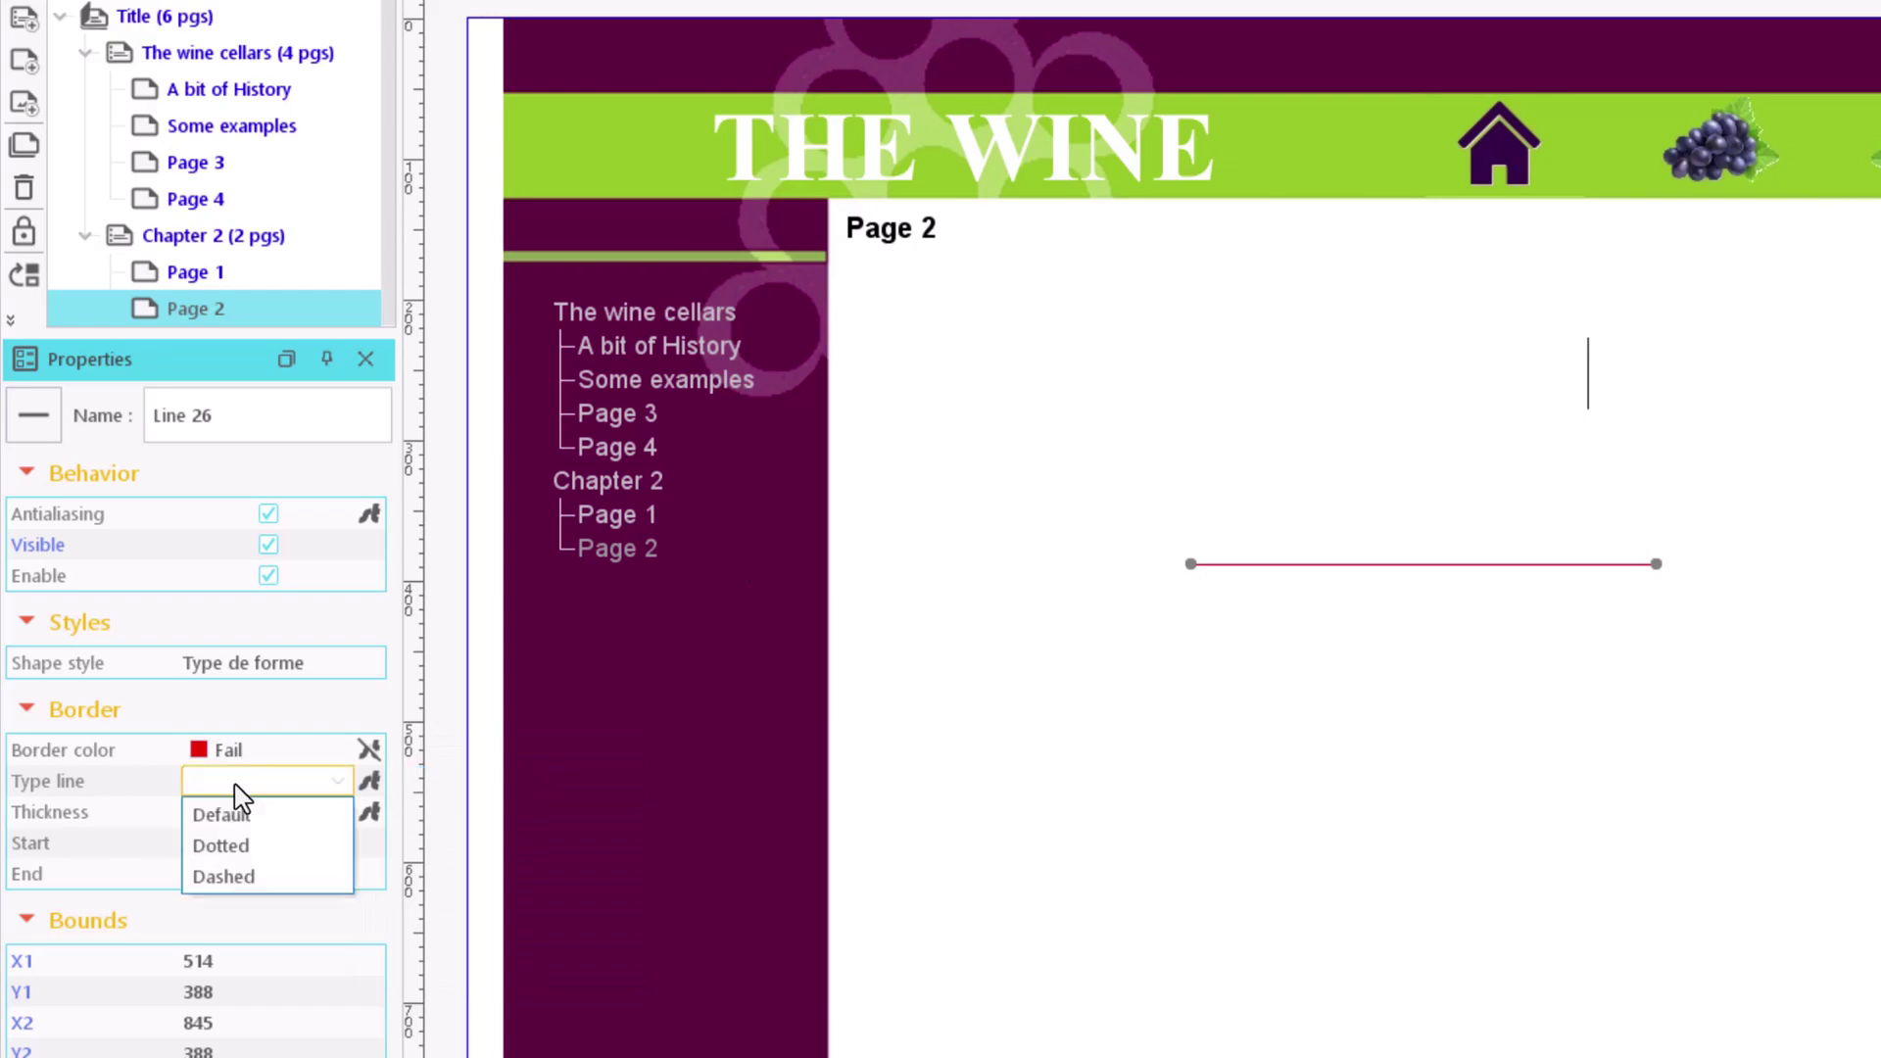
{"action": "left_click", "coordinate": [253, 877]}
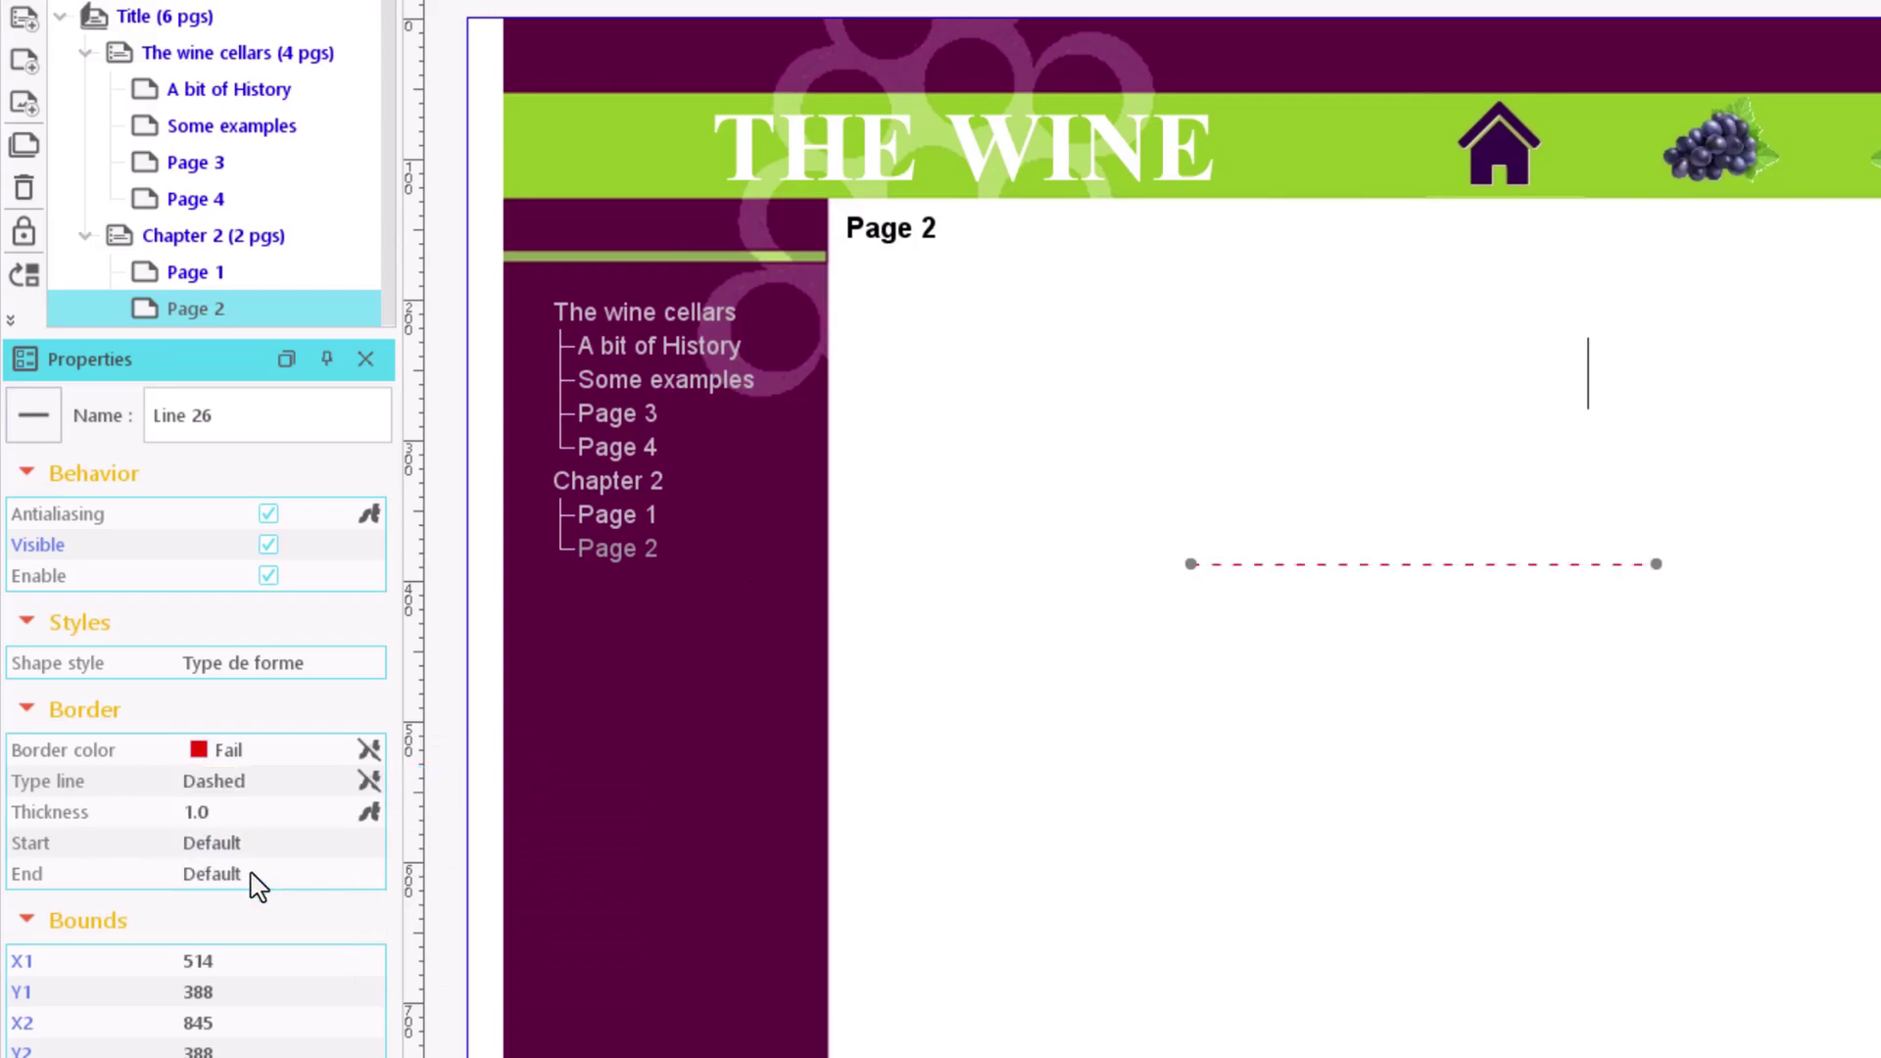
{"action": "left_click", "coordinate": [203, 812]}
{"action": "type", "text": "3"}
{"action": "key", "text": "Tab"}
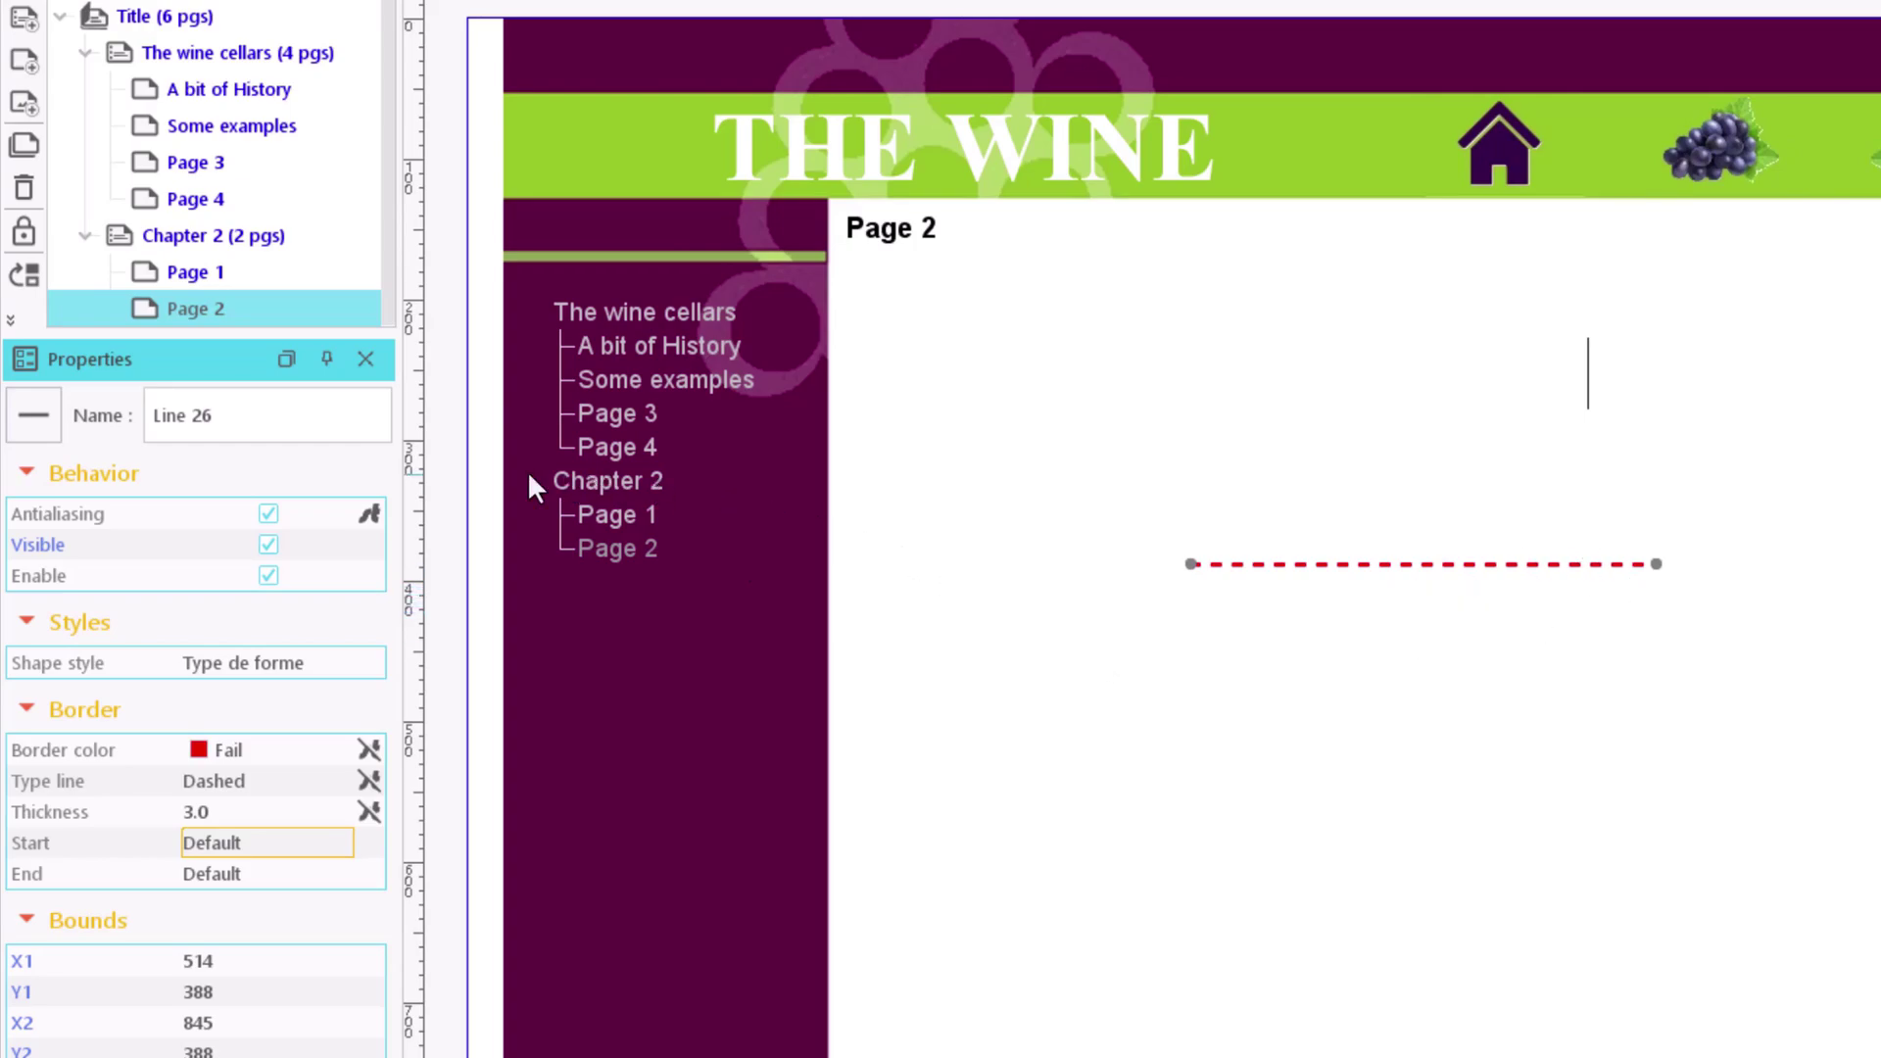
Step: Give the line an Arrow 1 head at the start and an Arrow 2 head at the end
{"action": "left_click", "coordinate": [269, 514]}
{"action": "left_click", "coordinate": [270, 517]}
{"action": "left_click", "coordinate": [235, 848]}
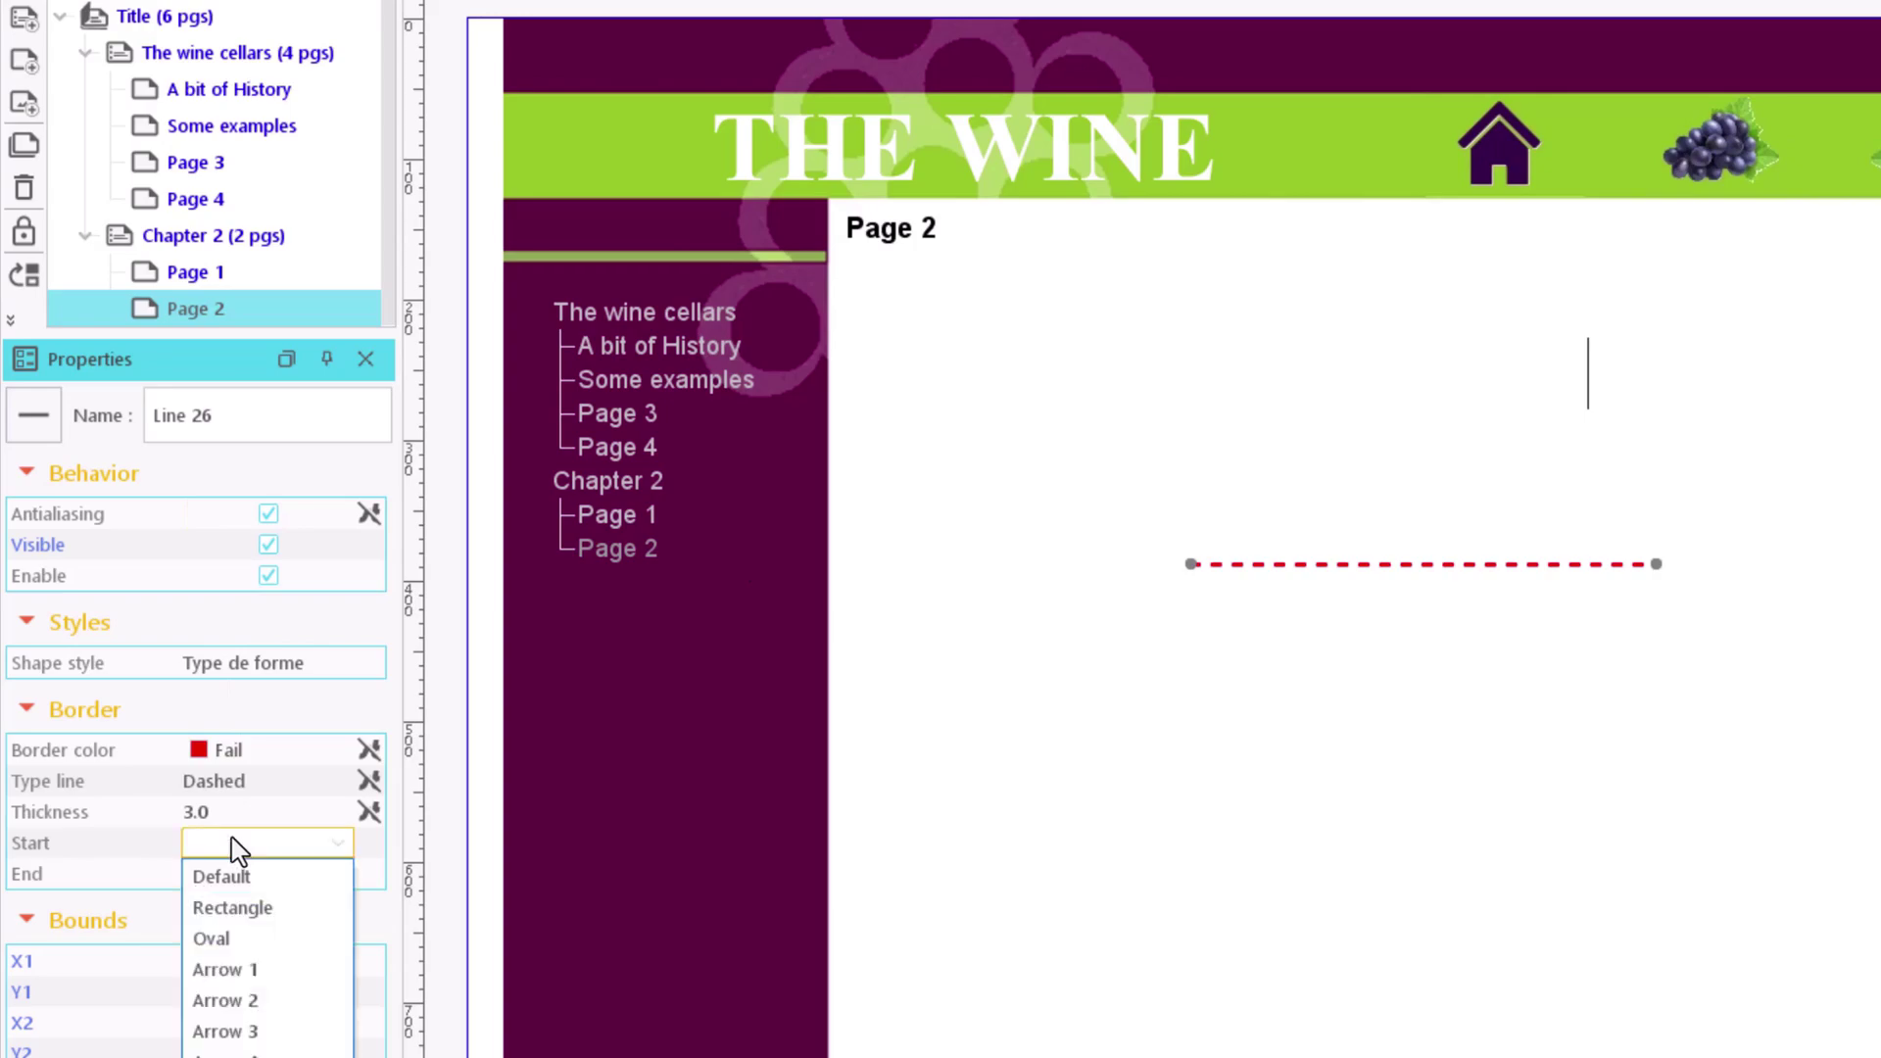
{"action": "left_click", "coordinate": [265, 970]}
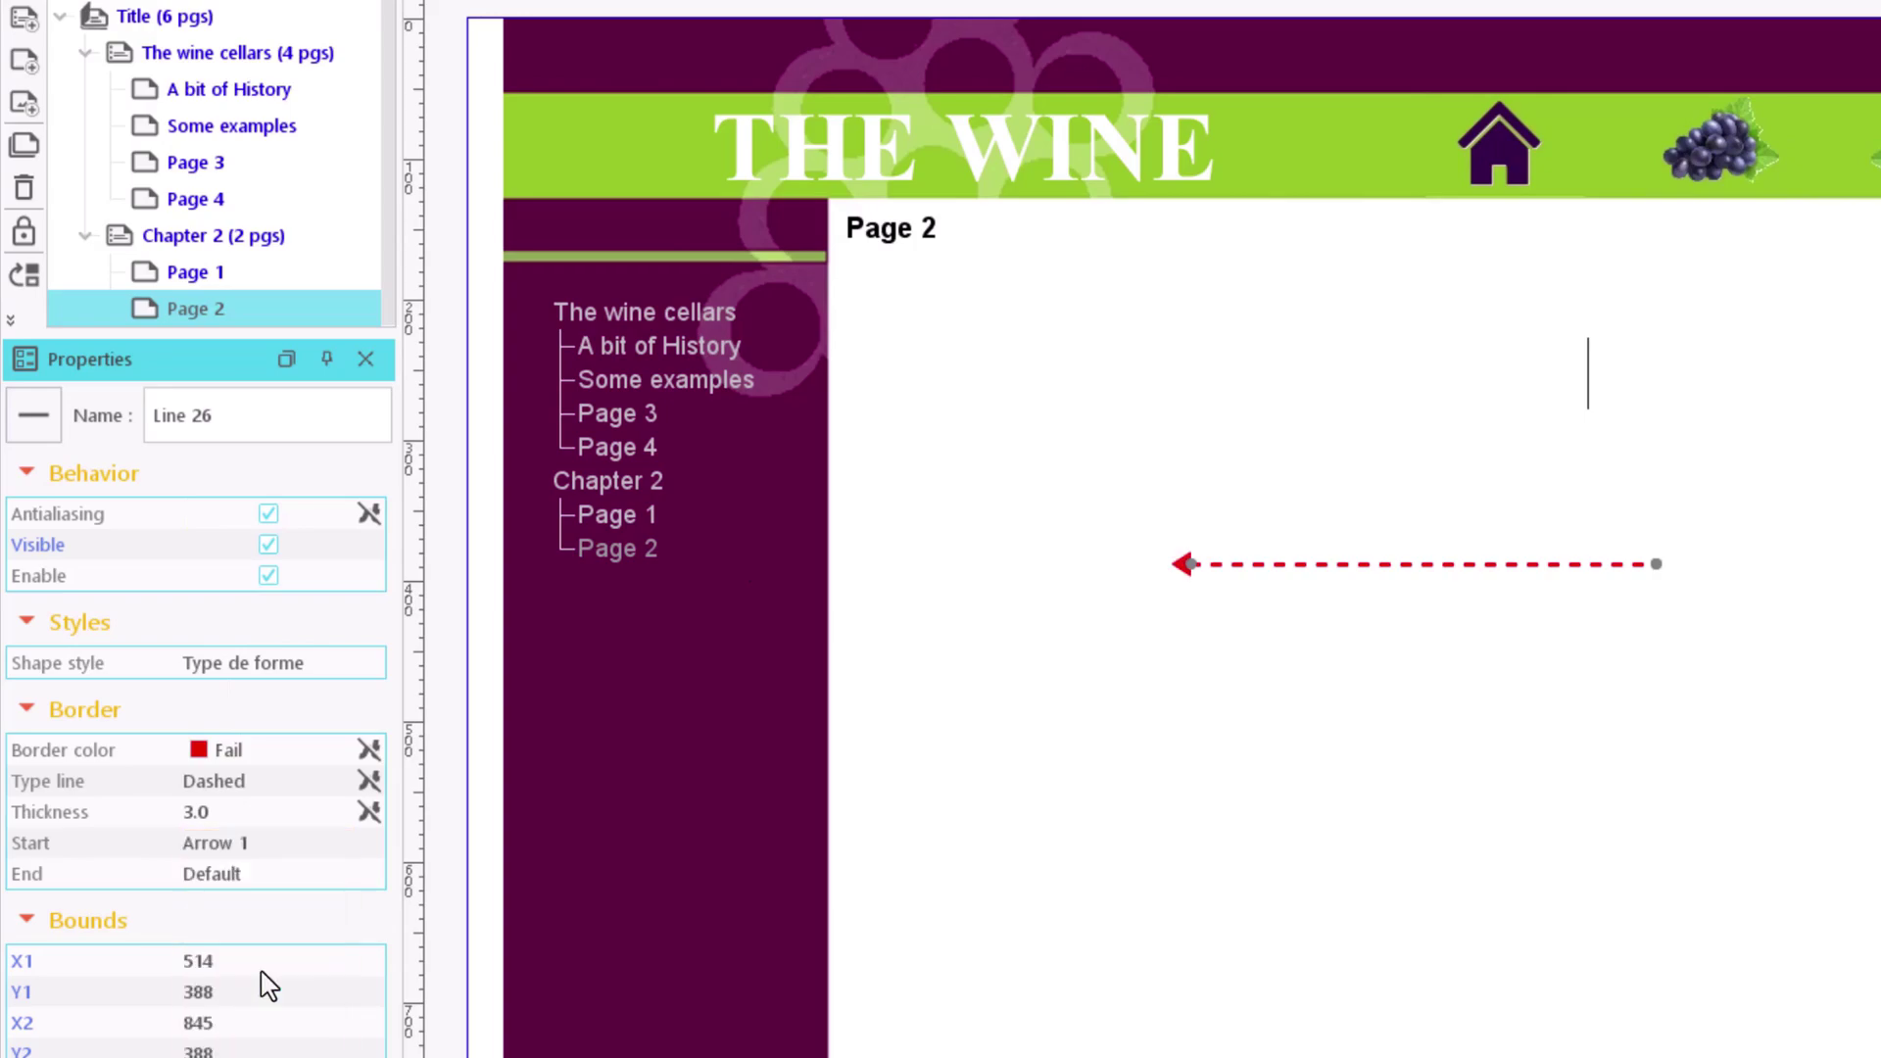
{"action": "left_click", "coordinate": [235, 876]}
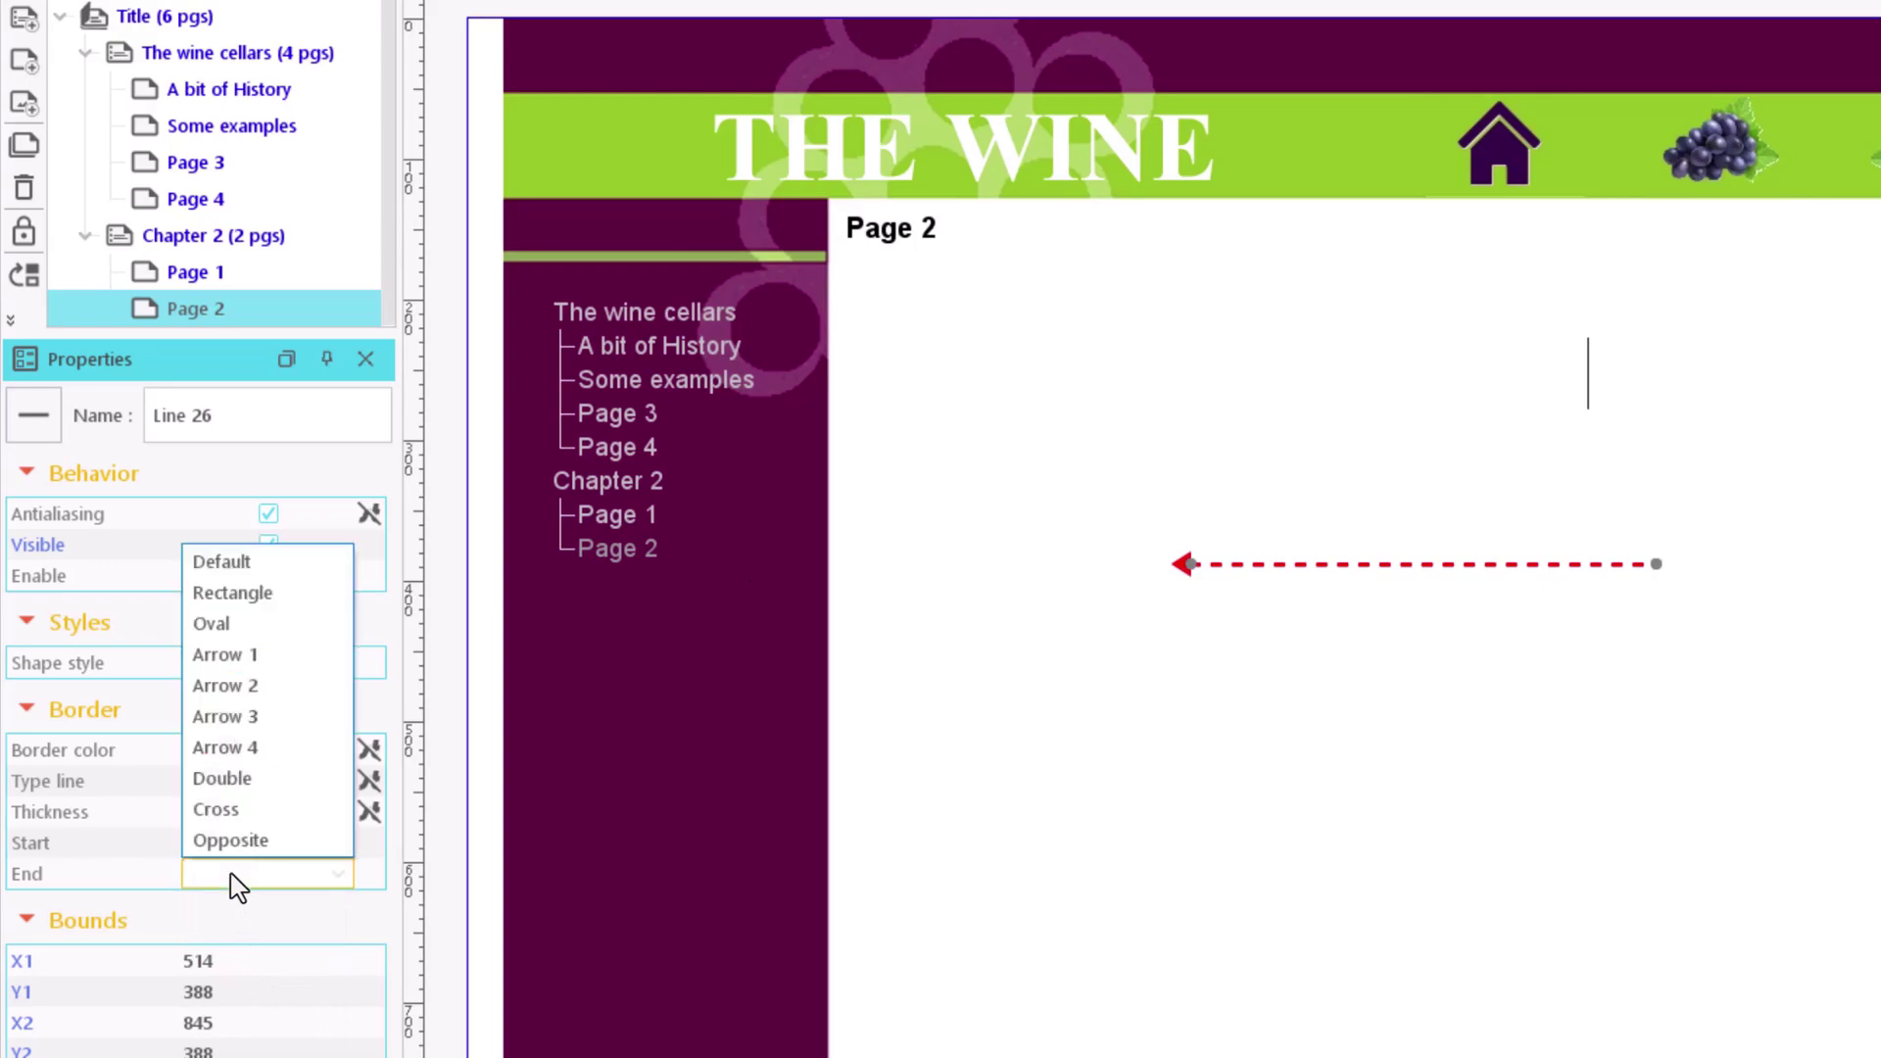
{"action": "left_click", "coordinate": [236, 697]}
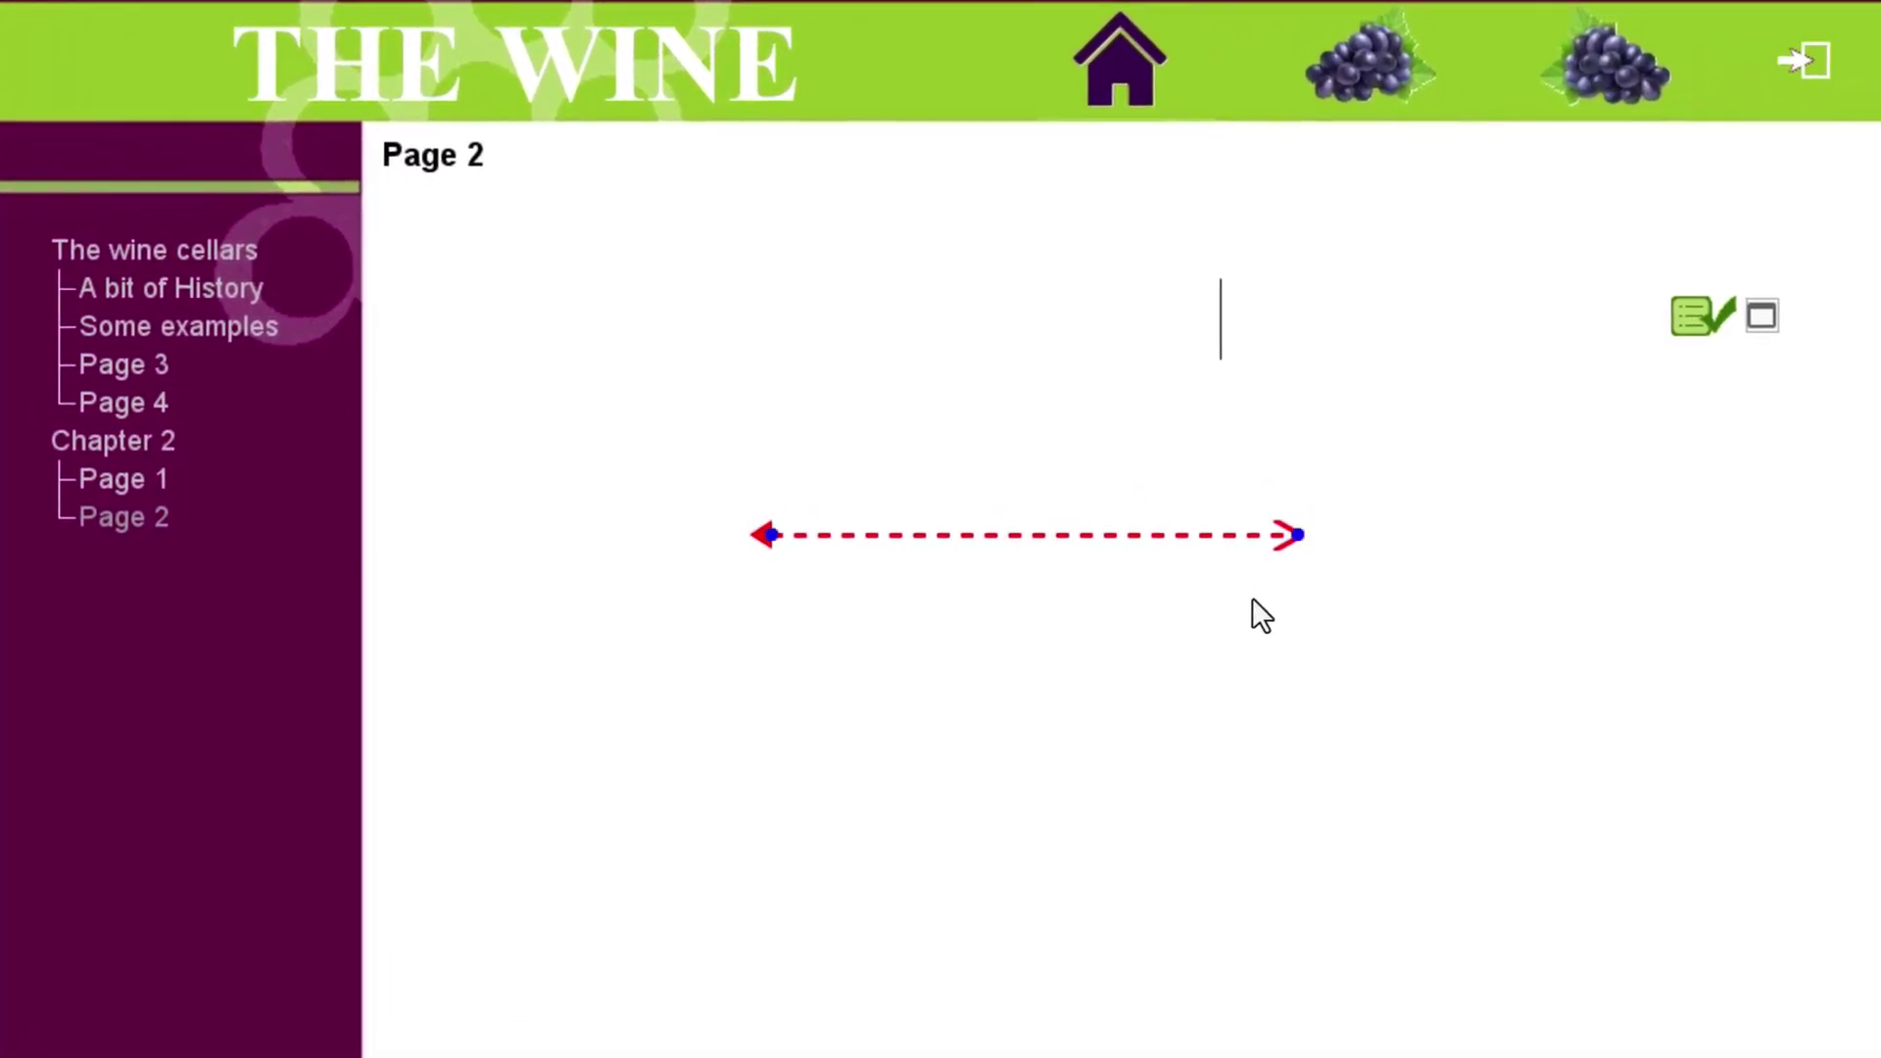
{"action": "left_click", "coordinate": [1253, 601]}
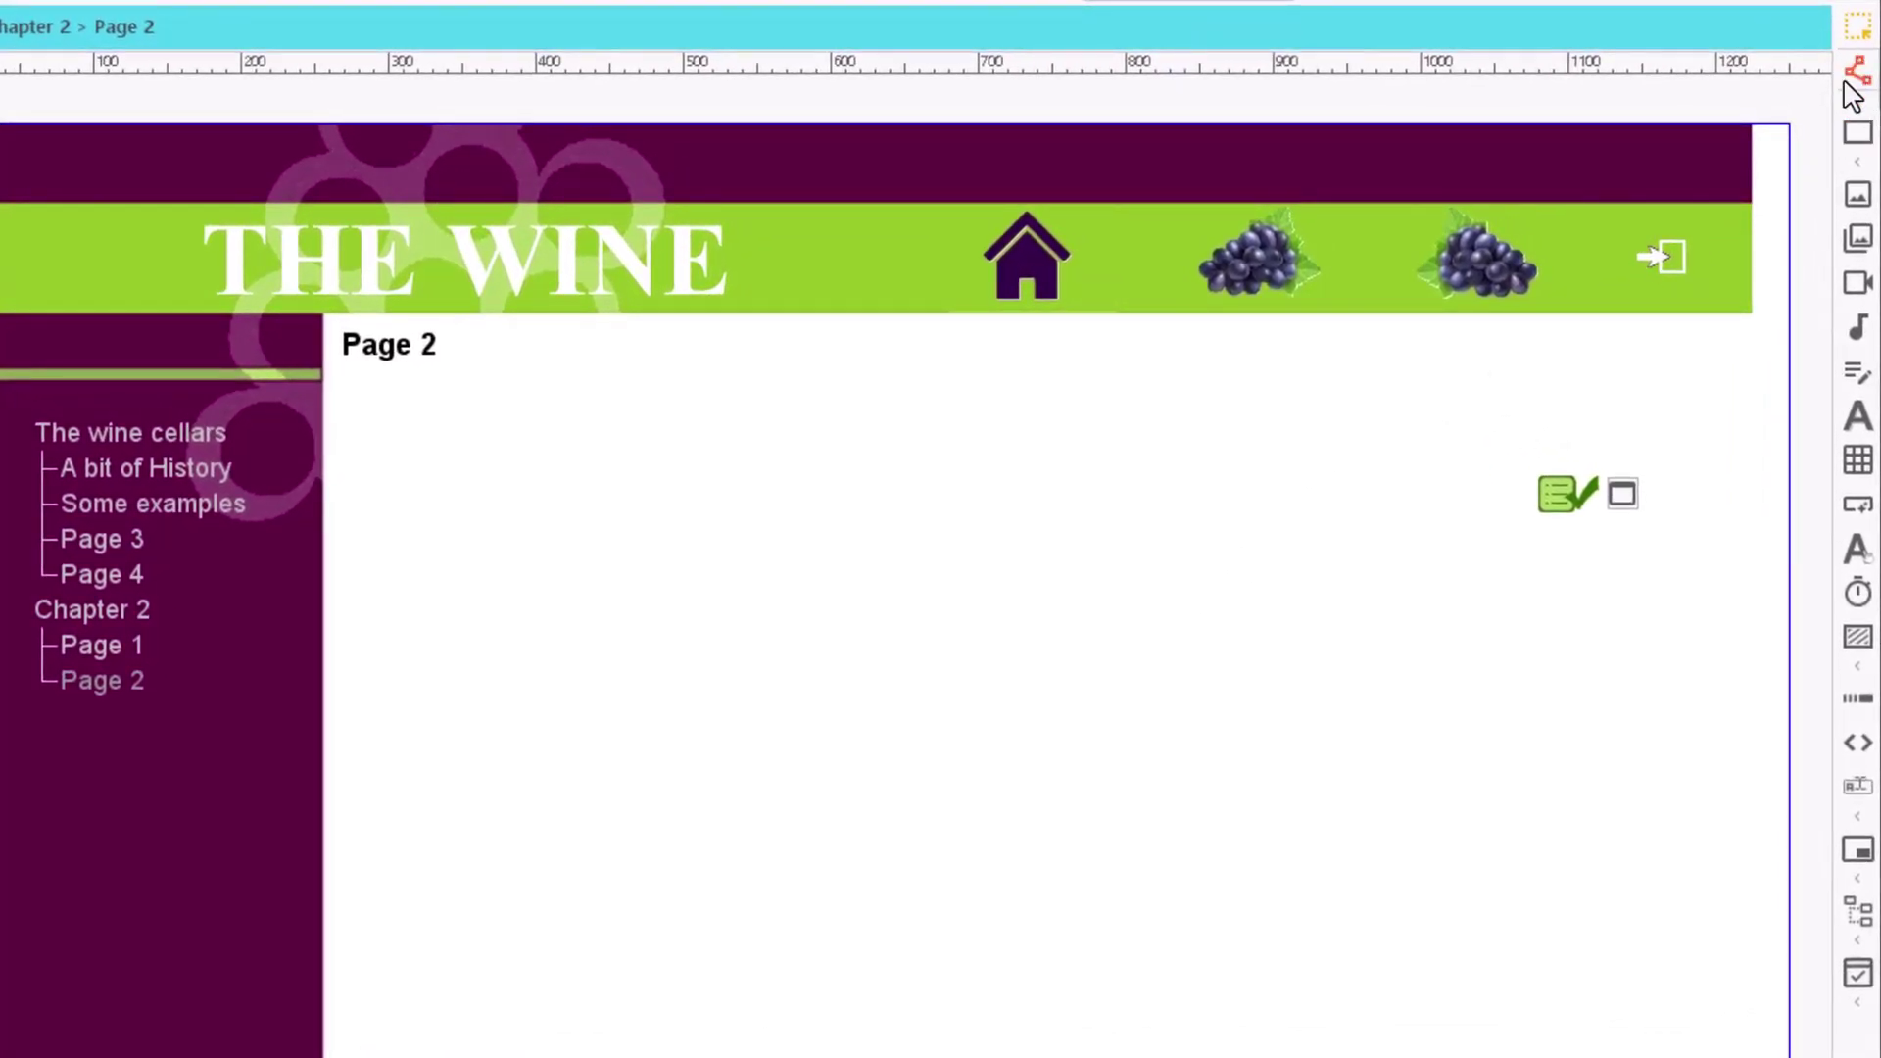
Step: Draw an irregular five-sided polygon, closing it on its starting corner
{"action": "left_click", "coordinate": [1860, 80]}
{"action": "left_click", "coordinate": [883, 465]}
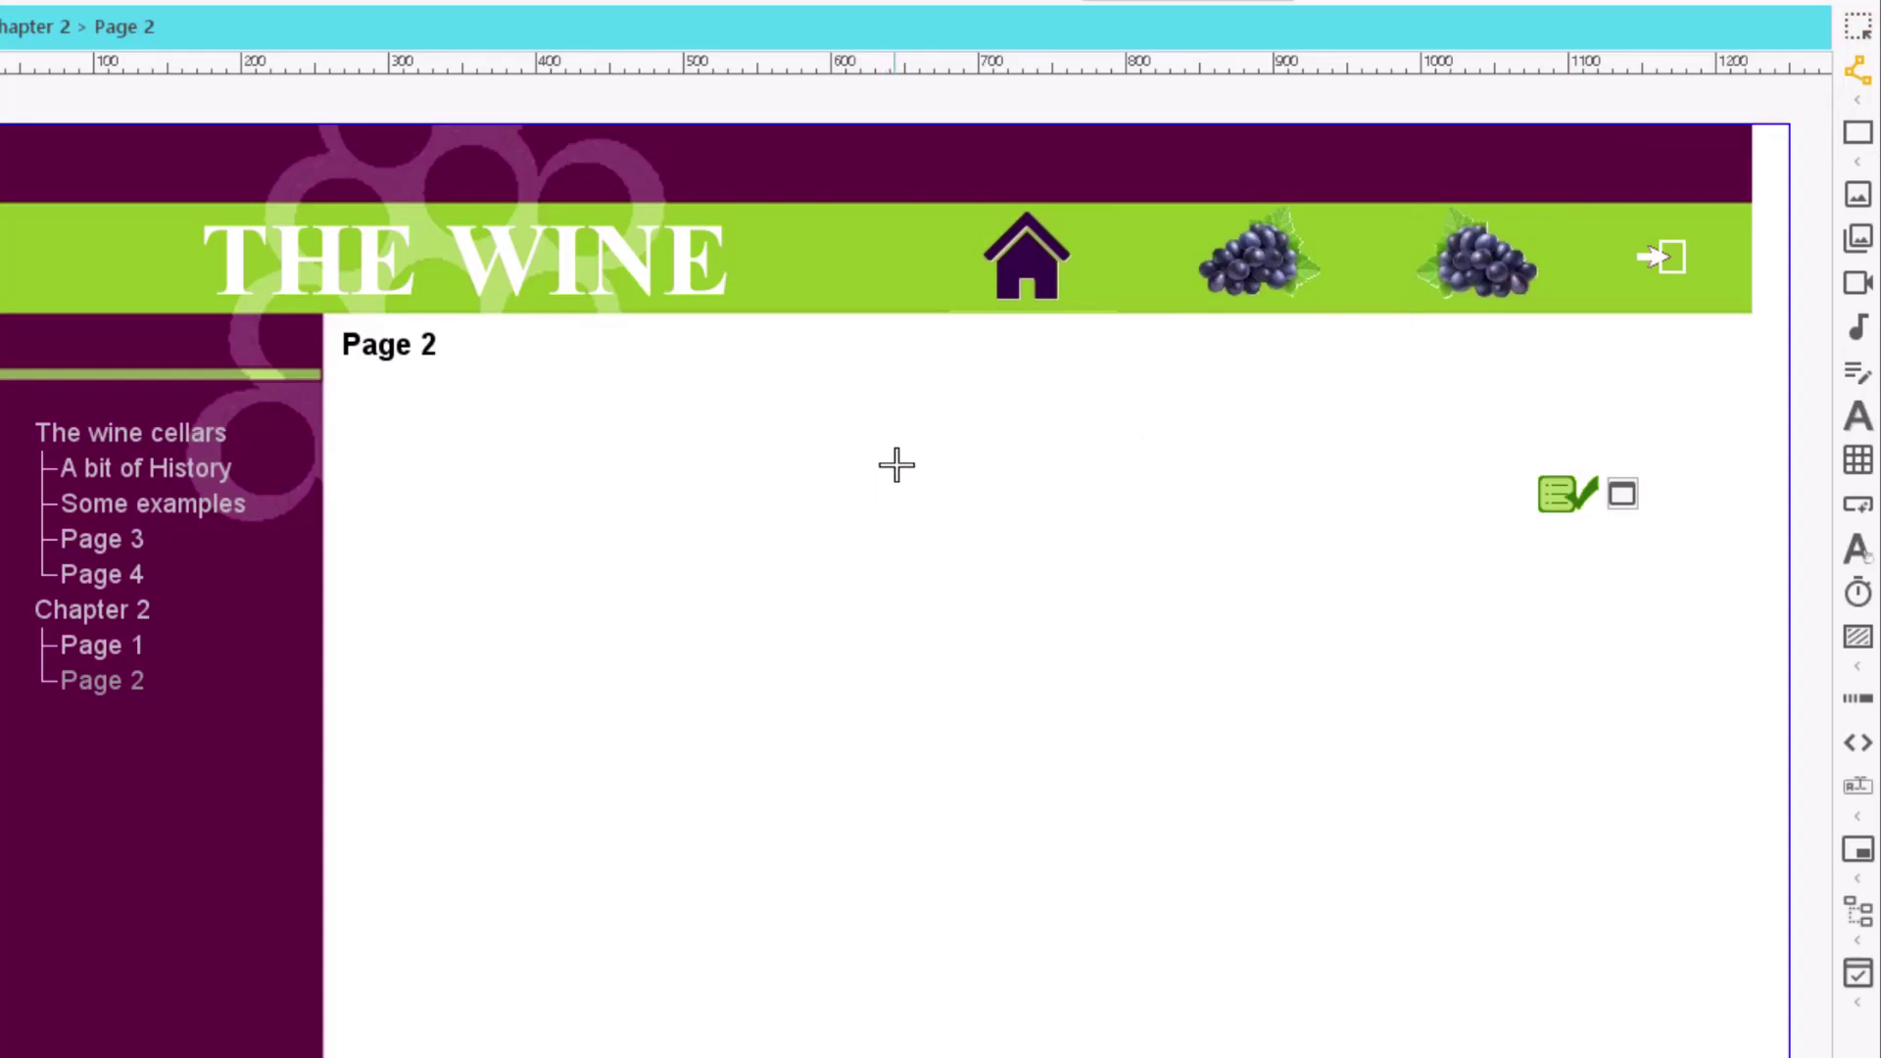
{"action": "left_click", "coordinate": [1113, 492]}
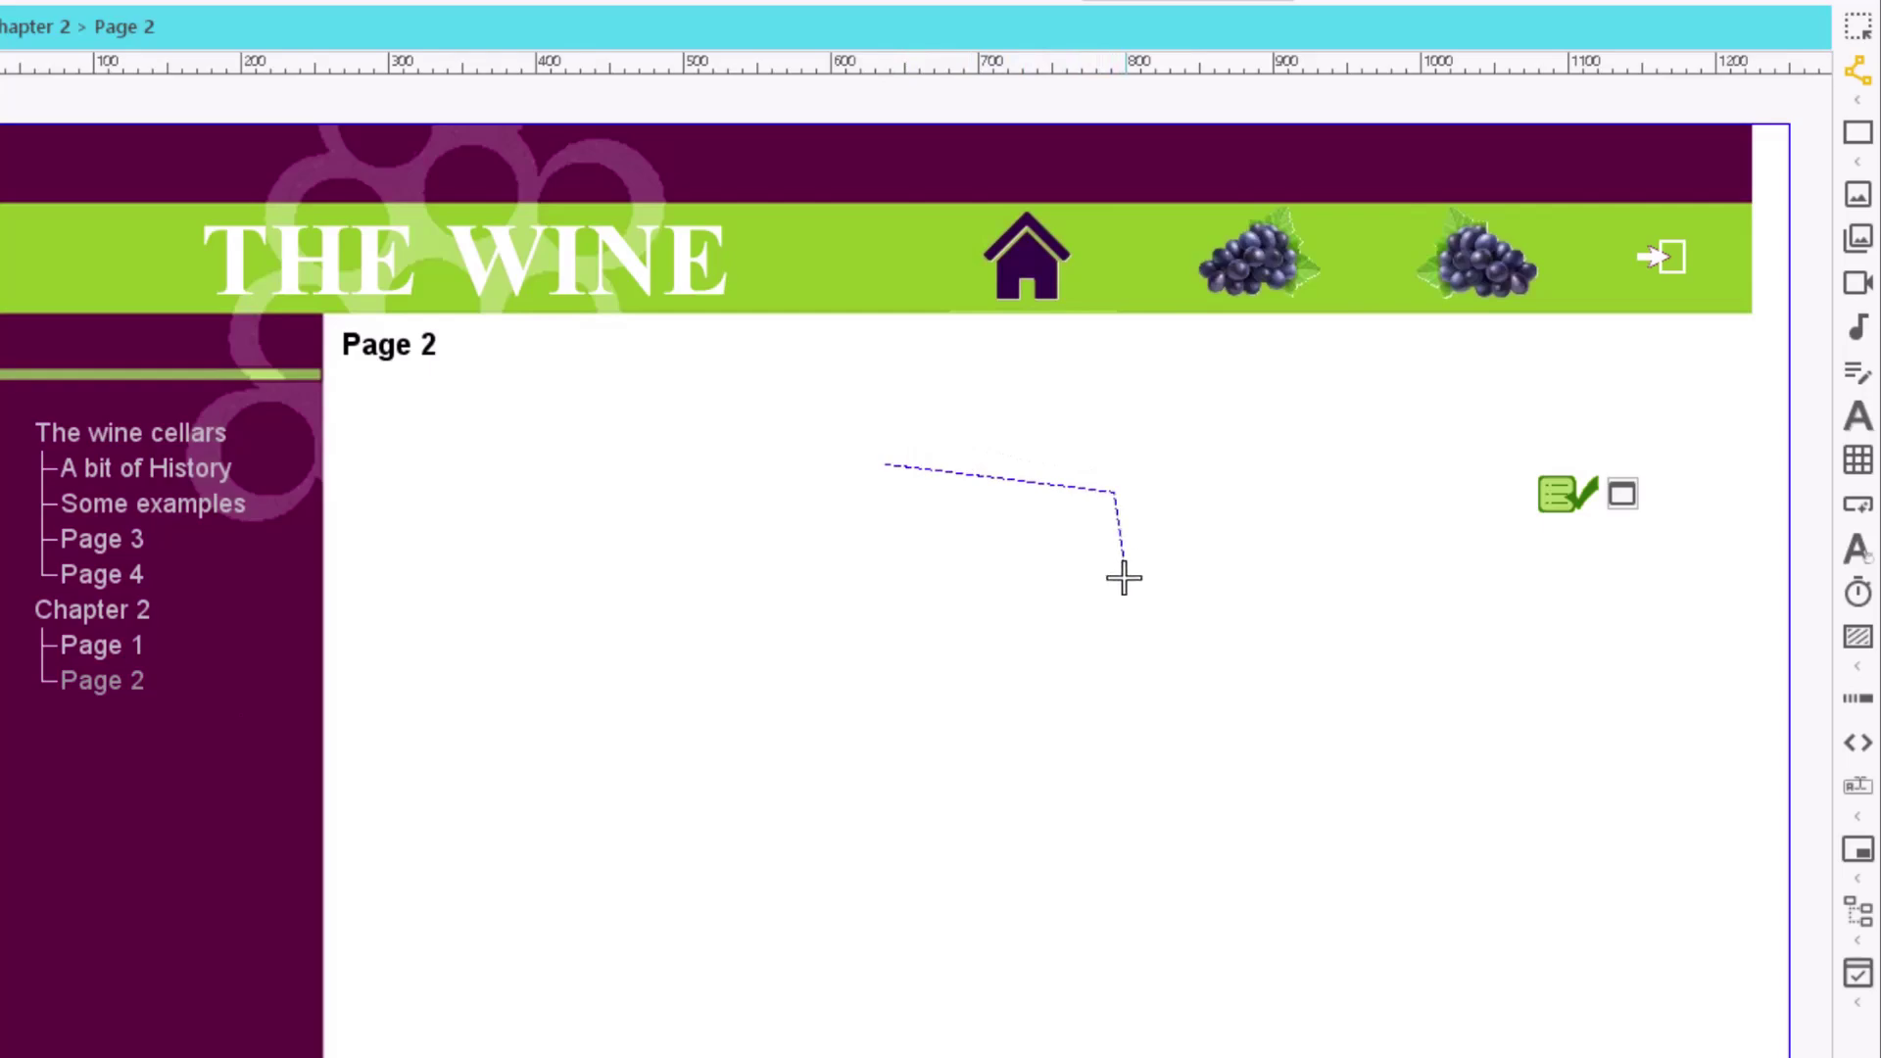
{"action": "left_click", "coordinate": [1125, 643]}
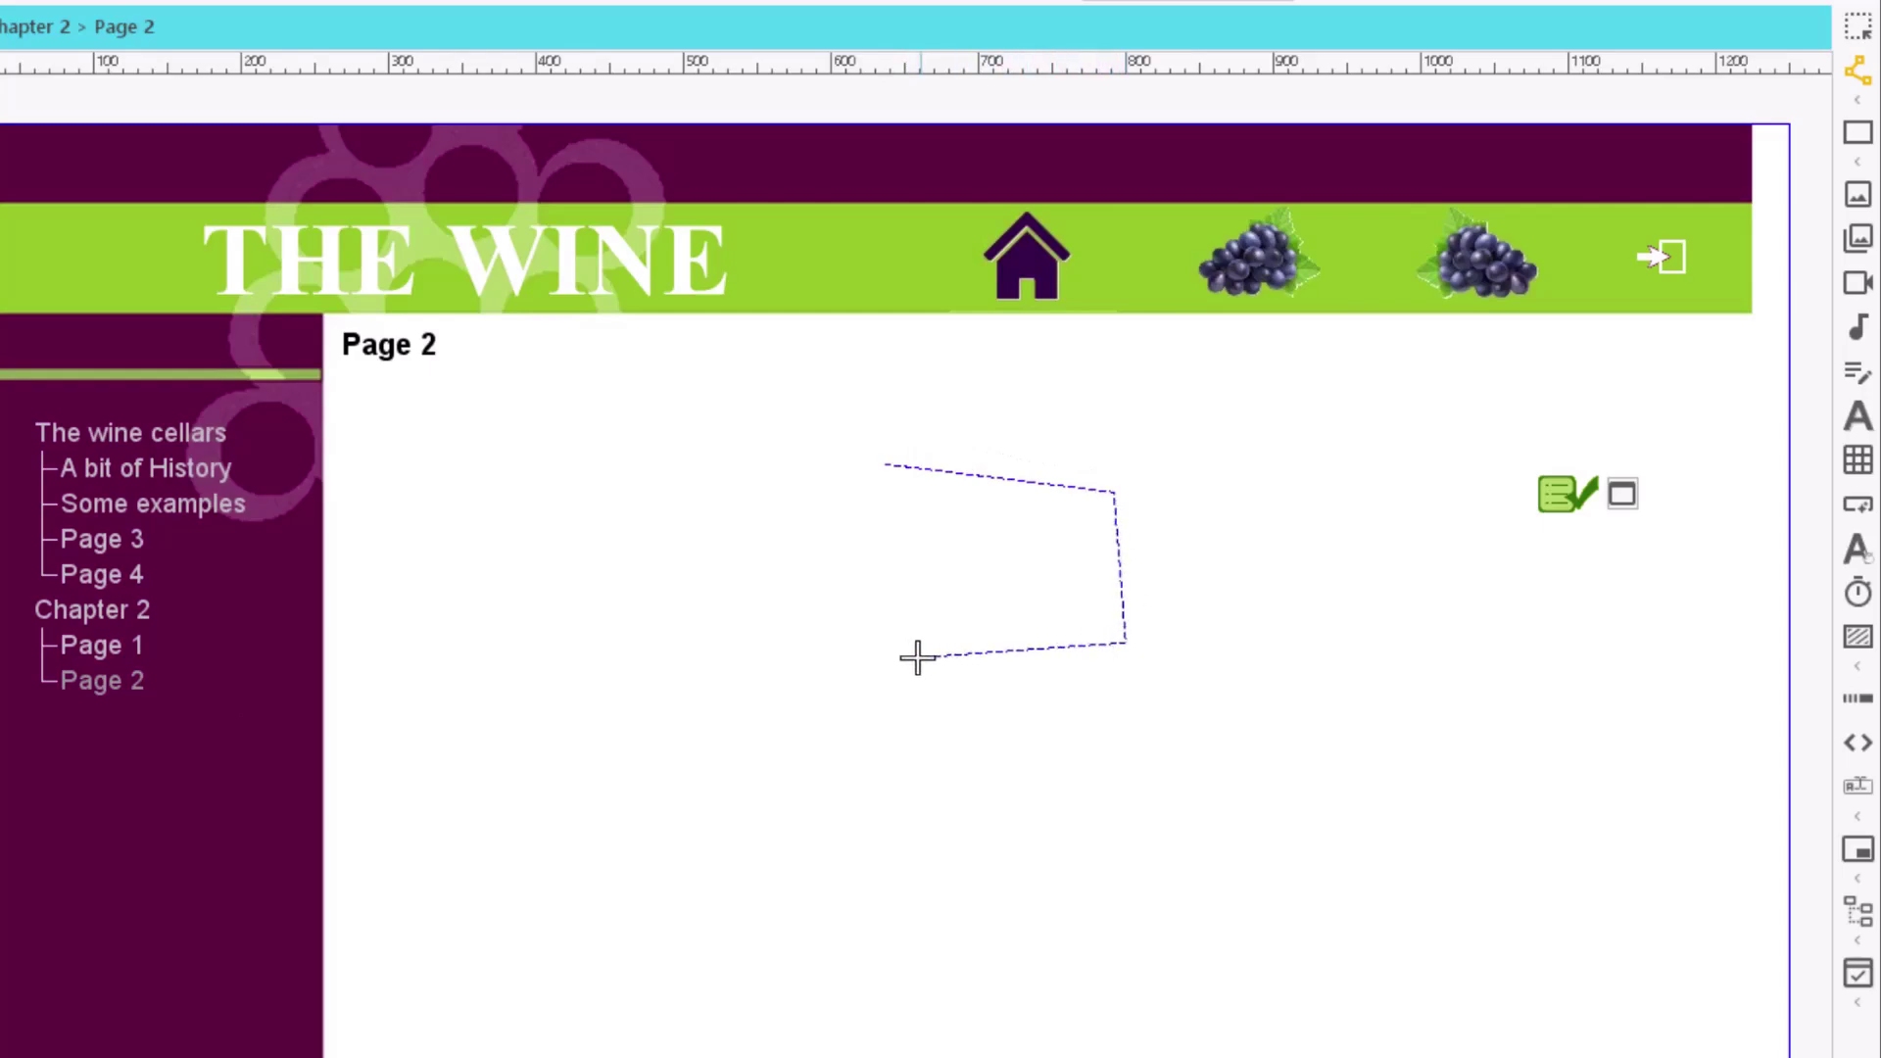
{"action": "left_click", "coordinate": [868, 658]}
{"action": "left_click", "coordinate": [823, 544]}
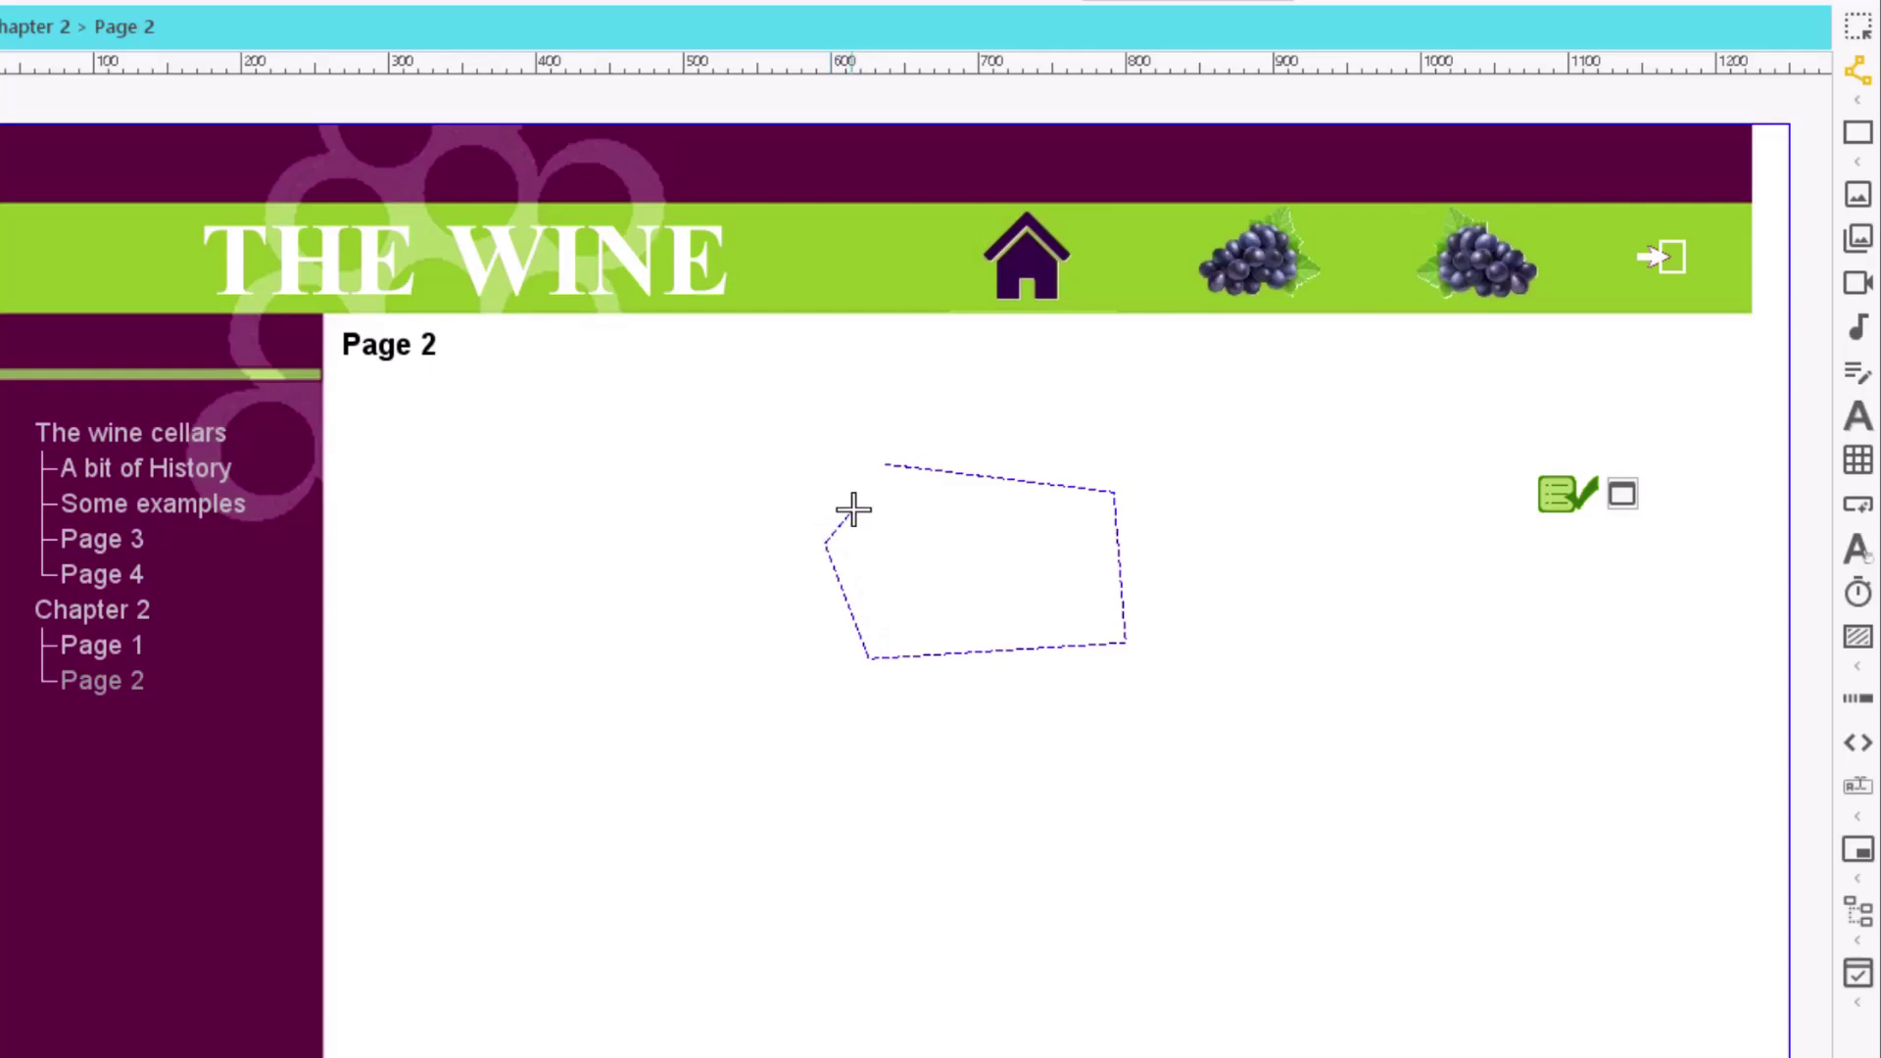
{"action": "left_click", "coordinate": [888, 463]}
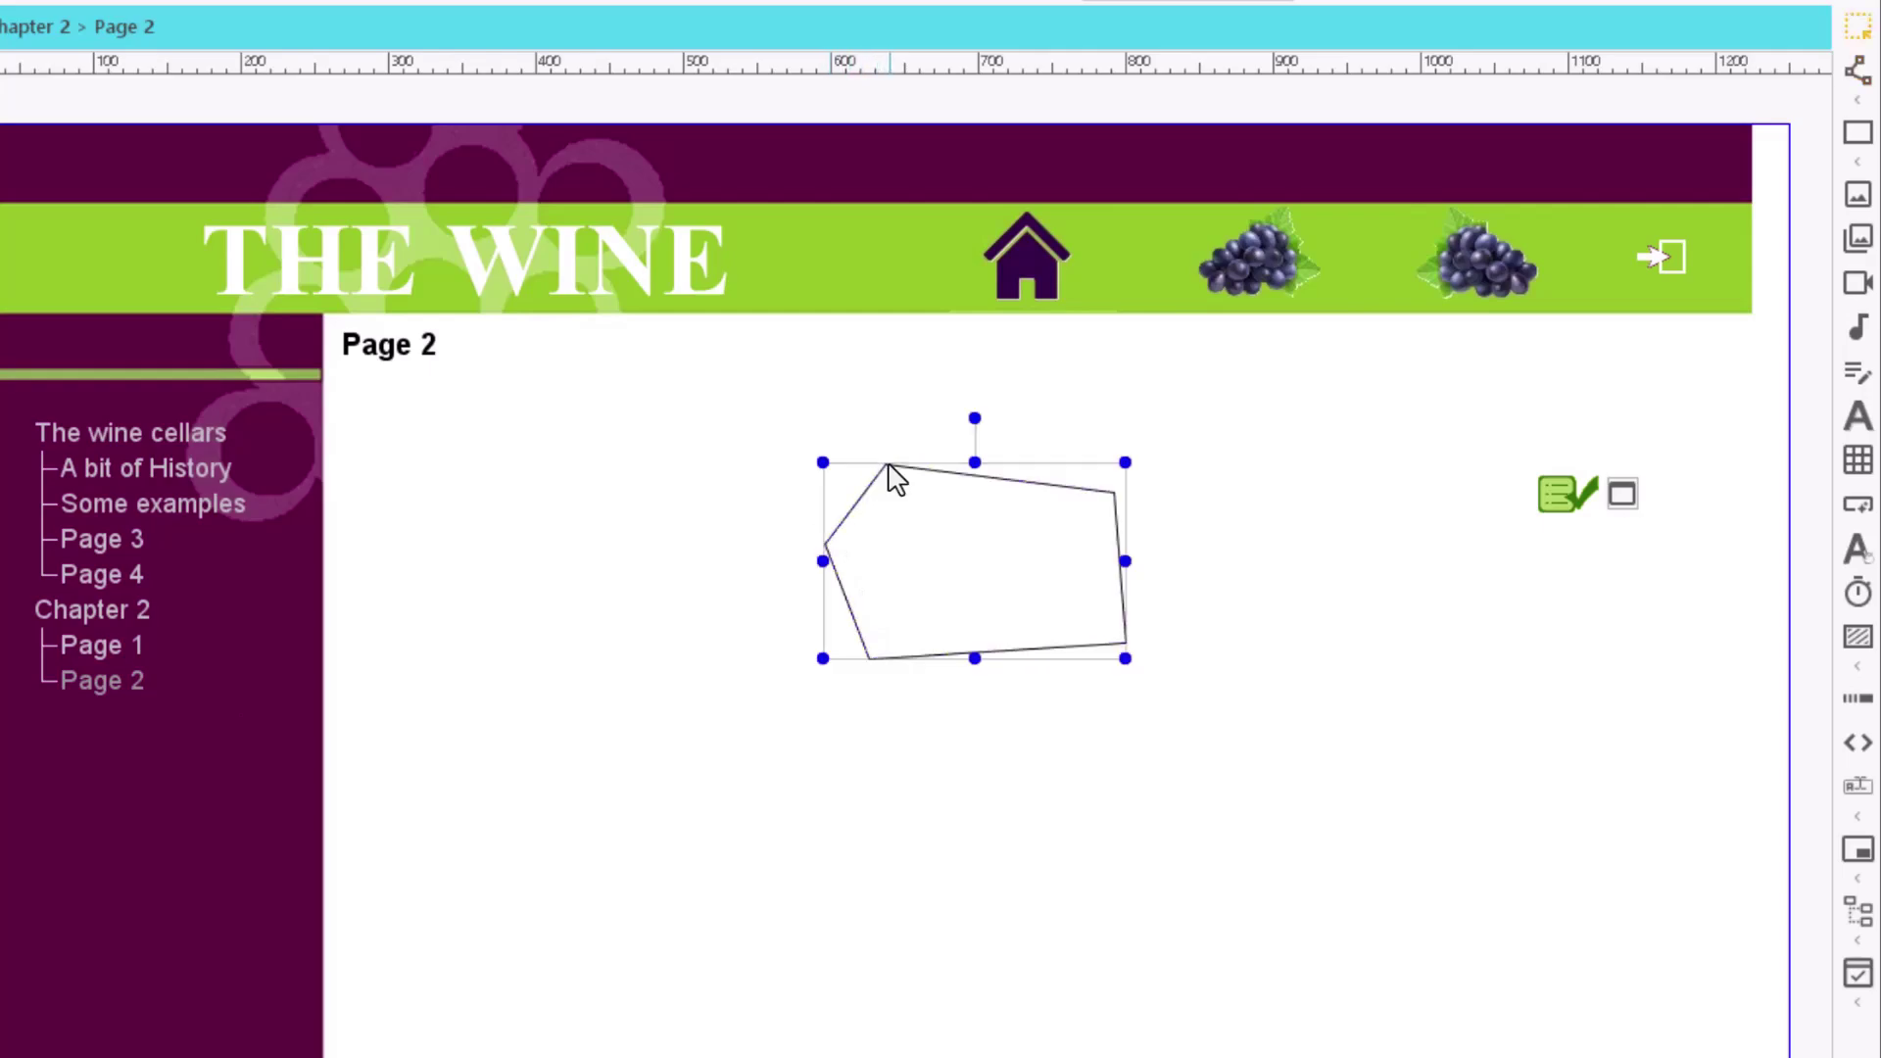
{"action": "left_click", "coordinate": [1308, 409]}
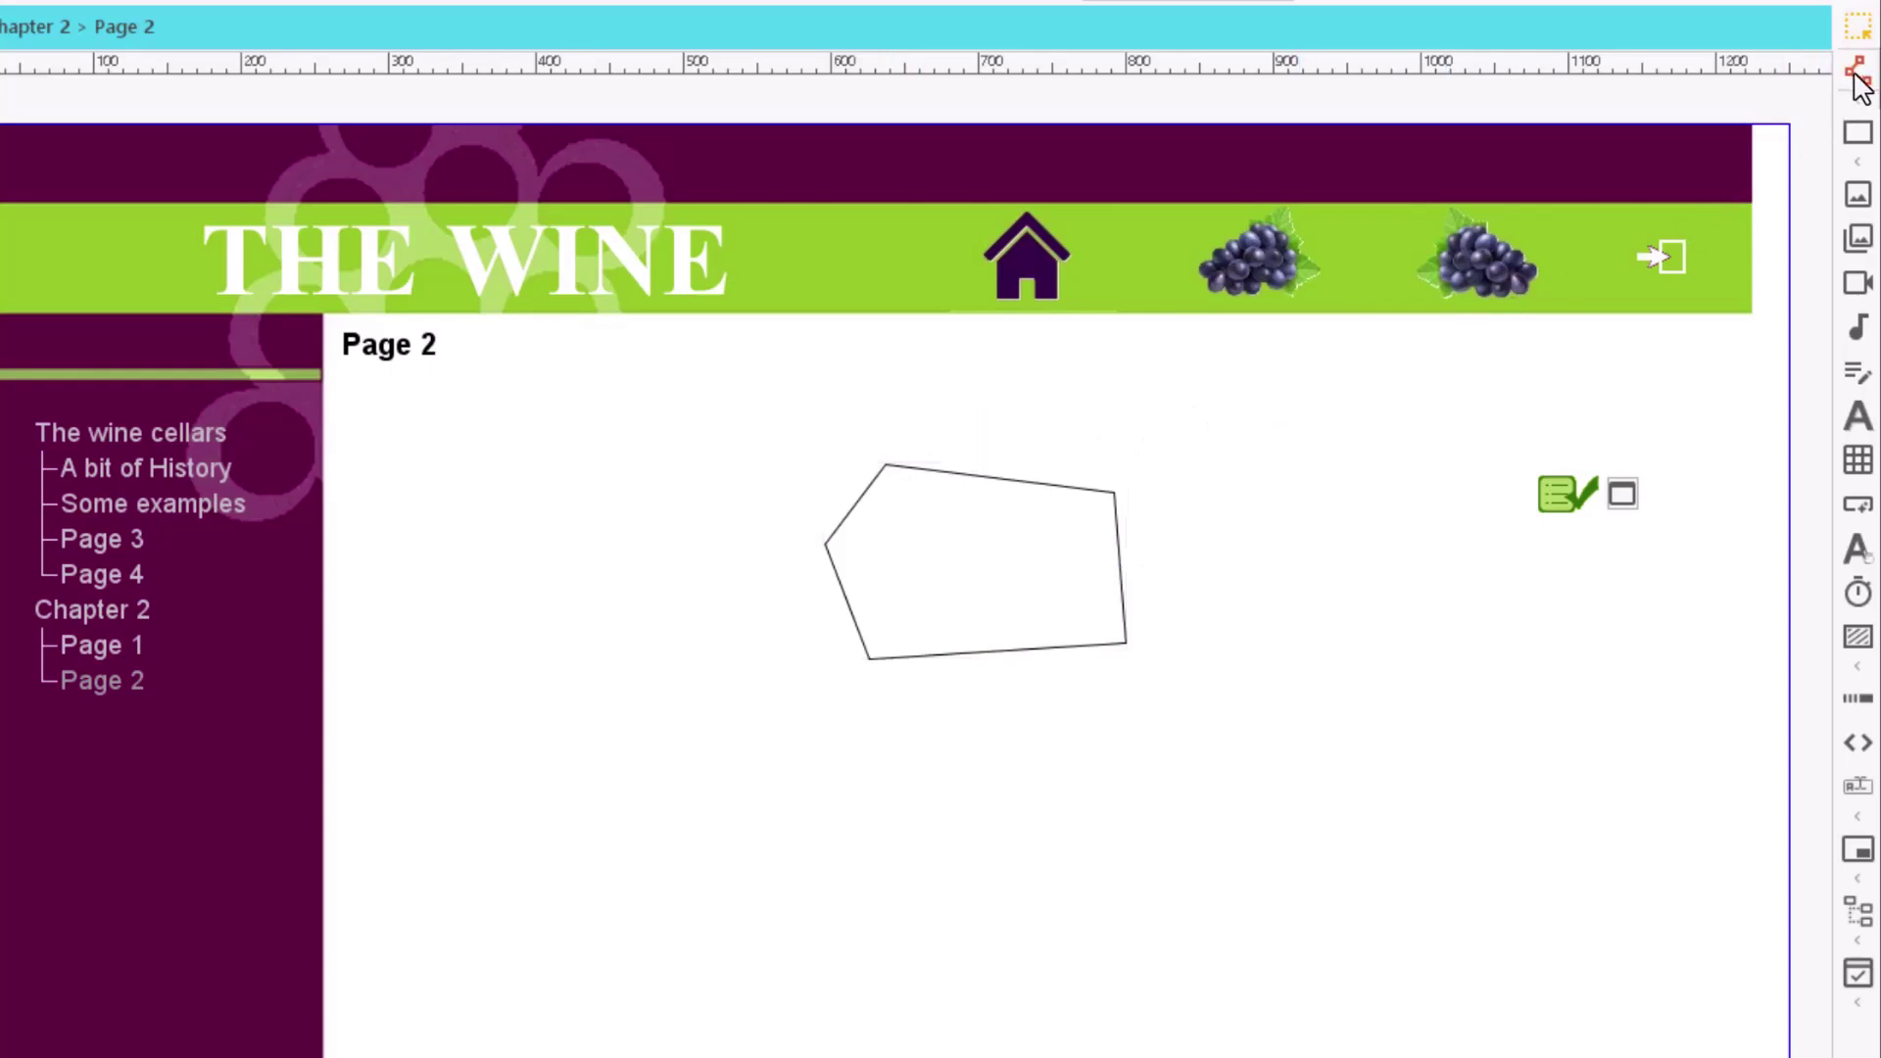
Step: Draw a second four-cornered polygon below and to the right of the first
{"action": "left_click", "coordinate": [1859, 77]}
{"action": "left_click", "coordinate": [1308, 598]}
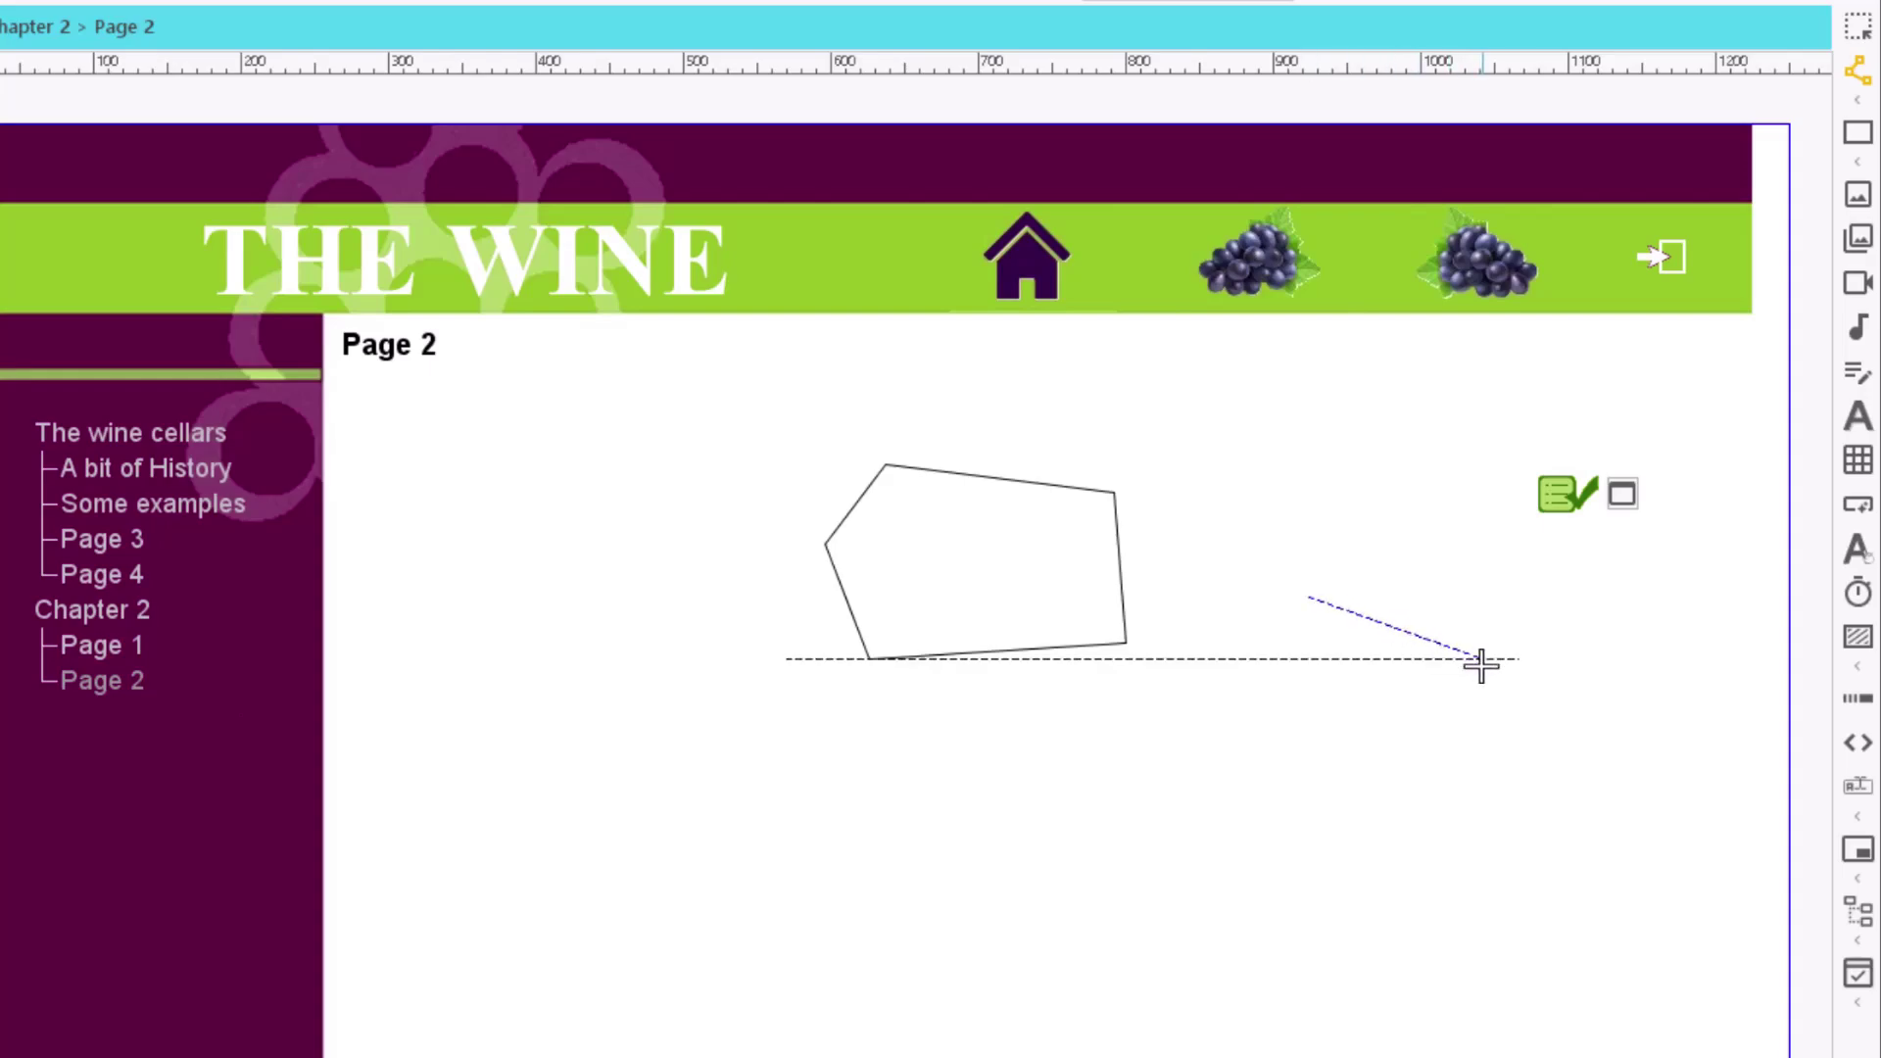
{"action": "left_click", "coordinate": [1483, 659]}
{"action": "left_click", "coordinate": [1368, 822]}
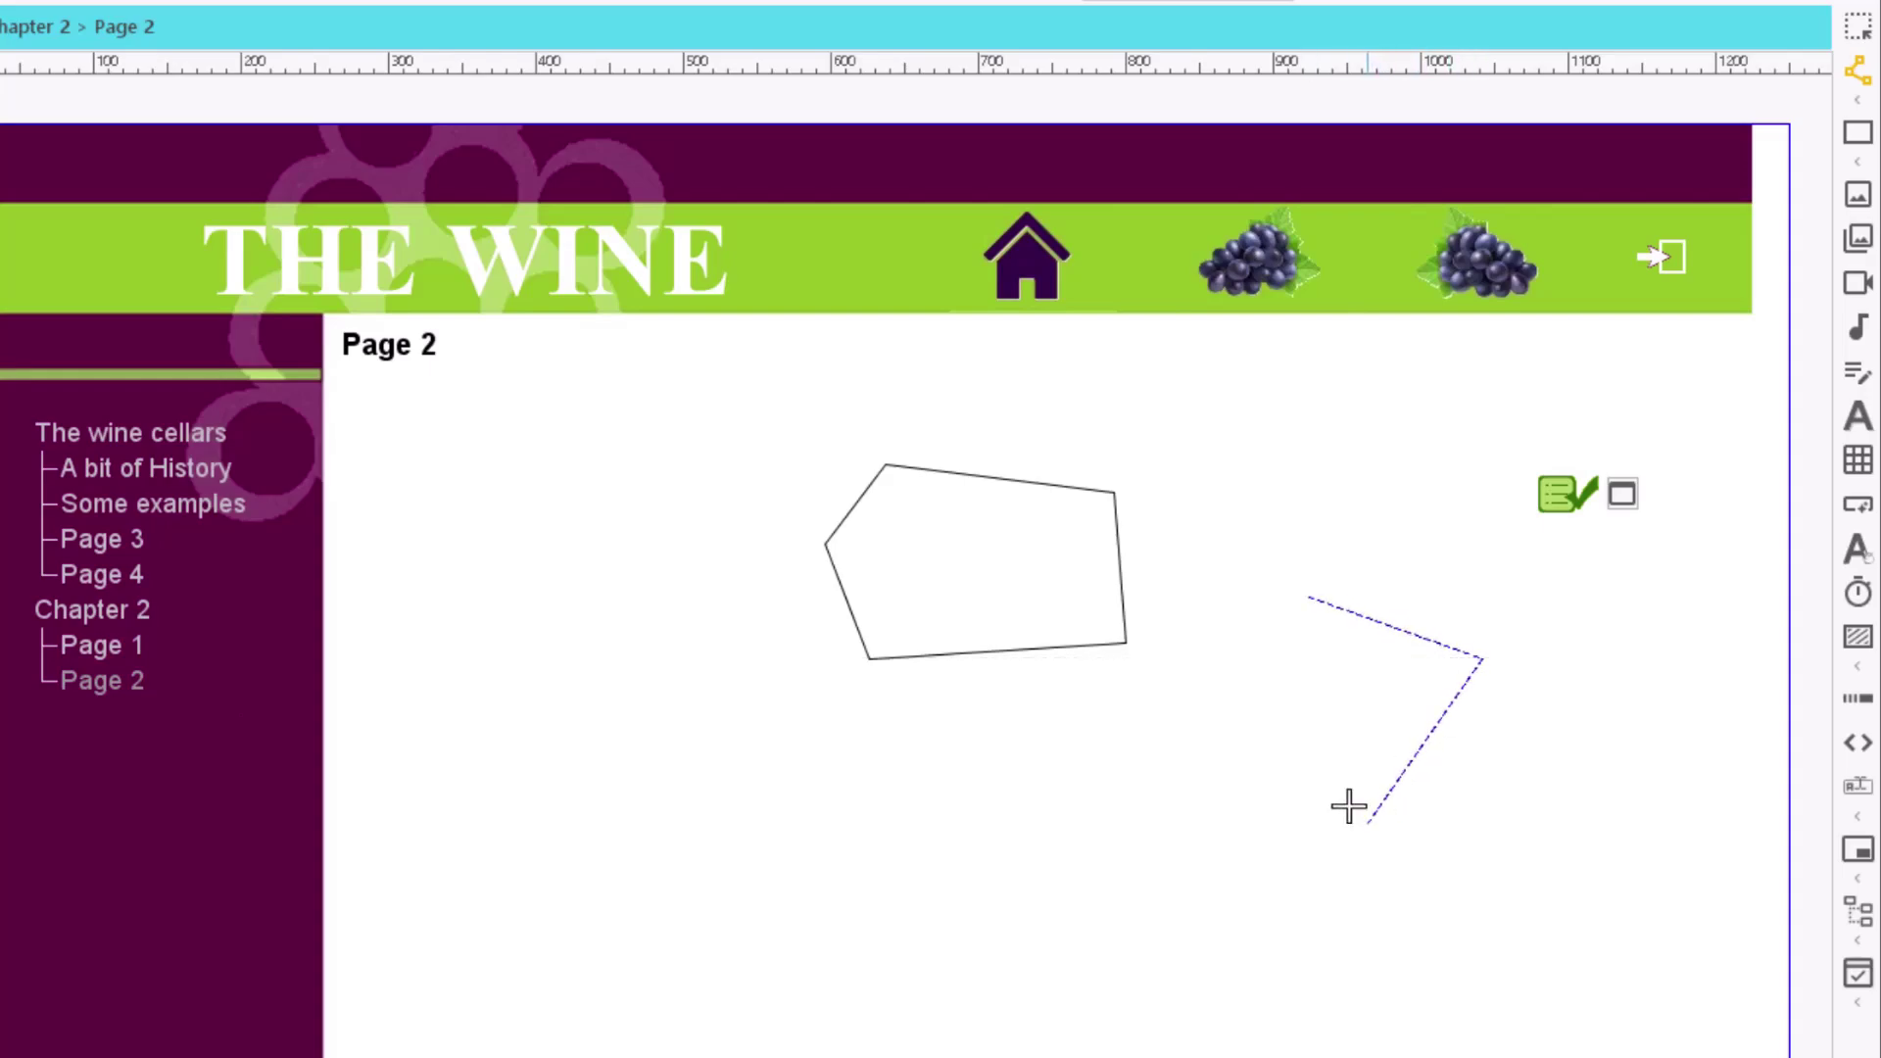
{"action": "double_click", "coordinate": [1236, 702]}
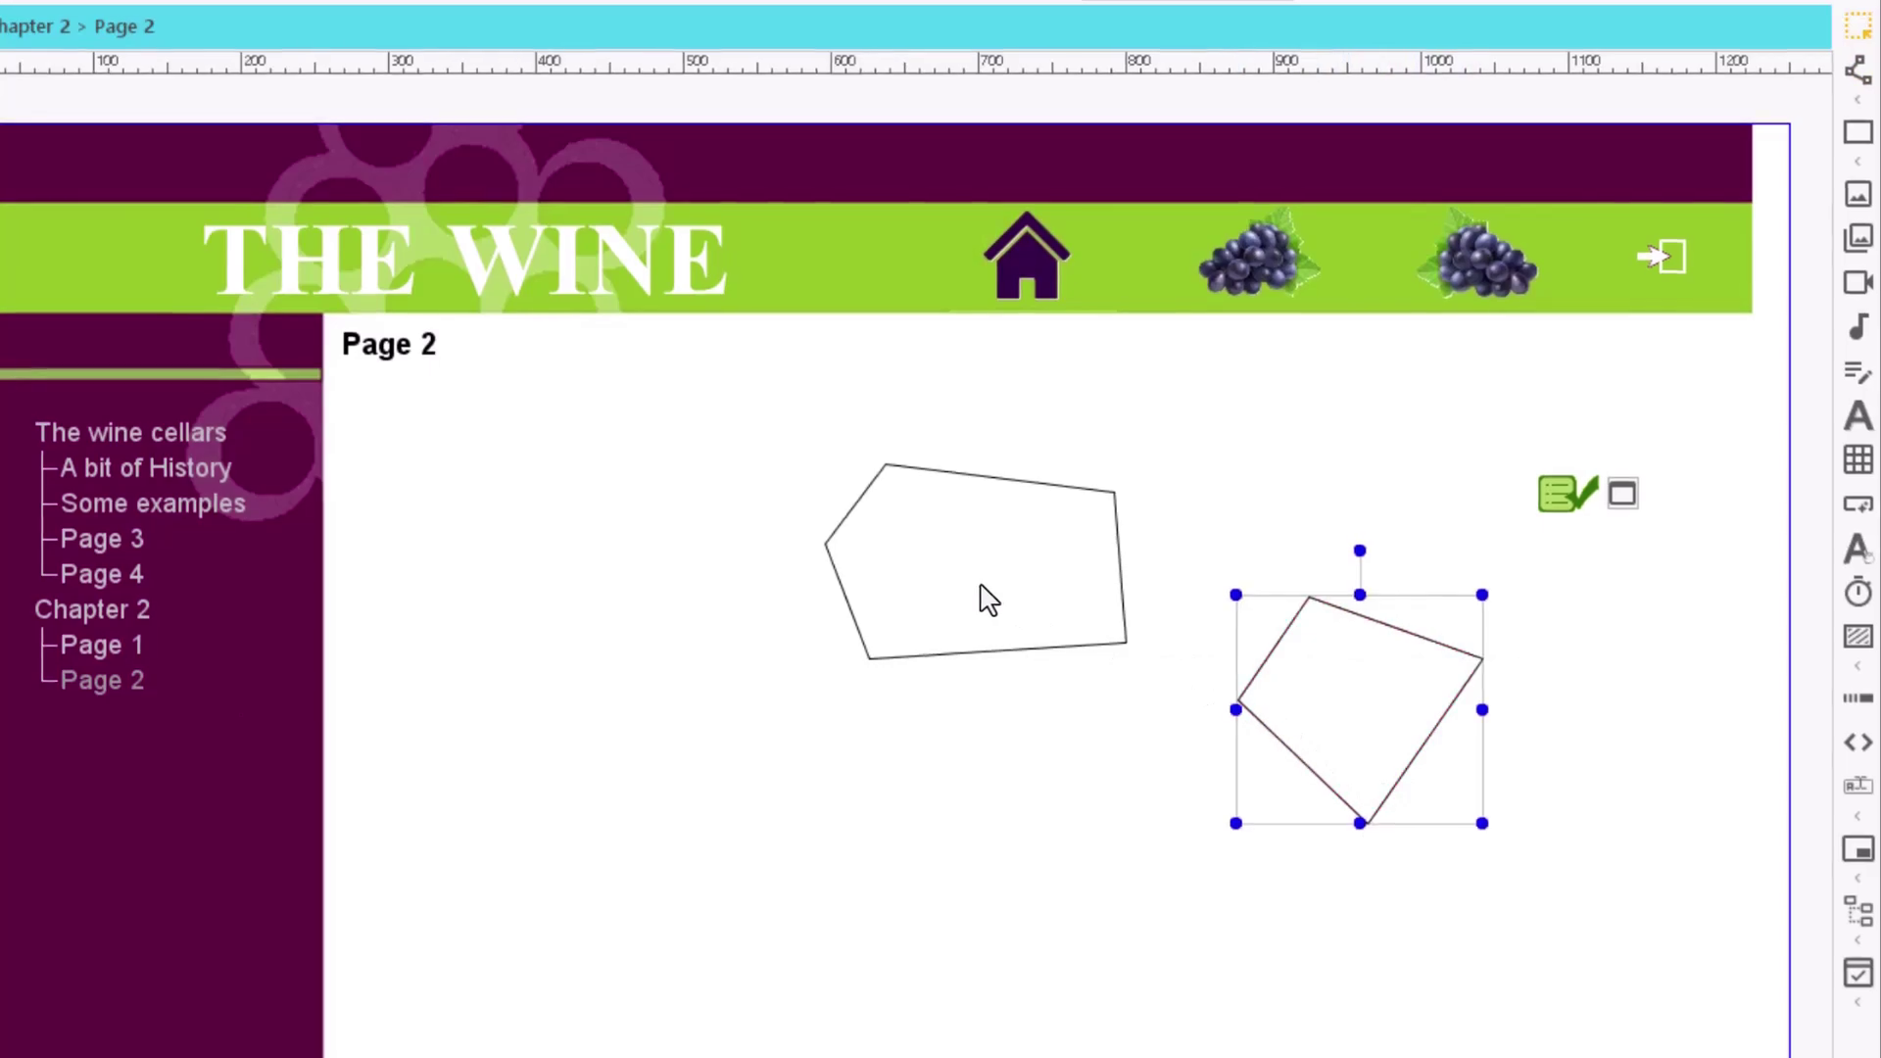
Step: Edit the left polygon's vertices and delete its top corner point
{"action": "left_click", "coordinate": [983, 588]}
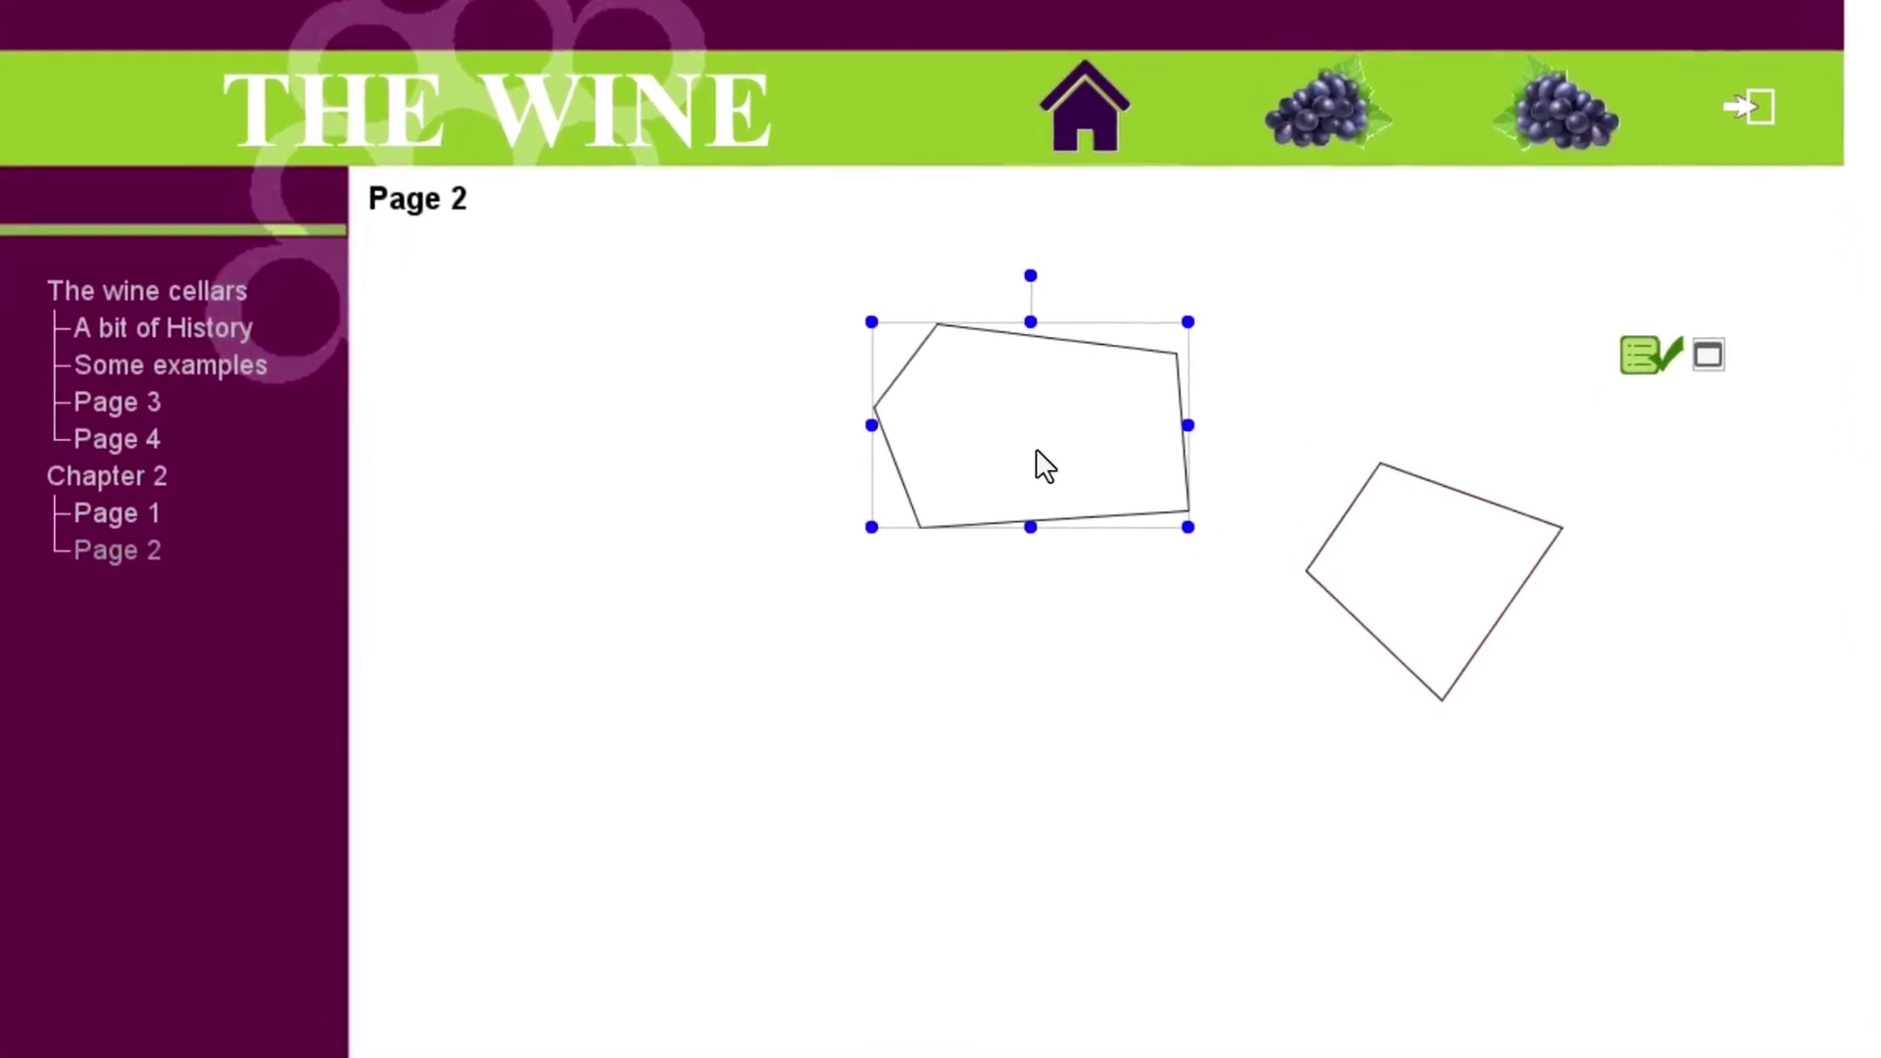
{"action": "left_click", "coordinate": [1037, 451]}
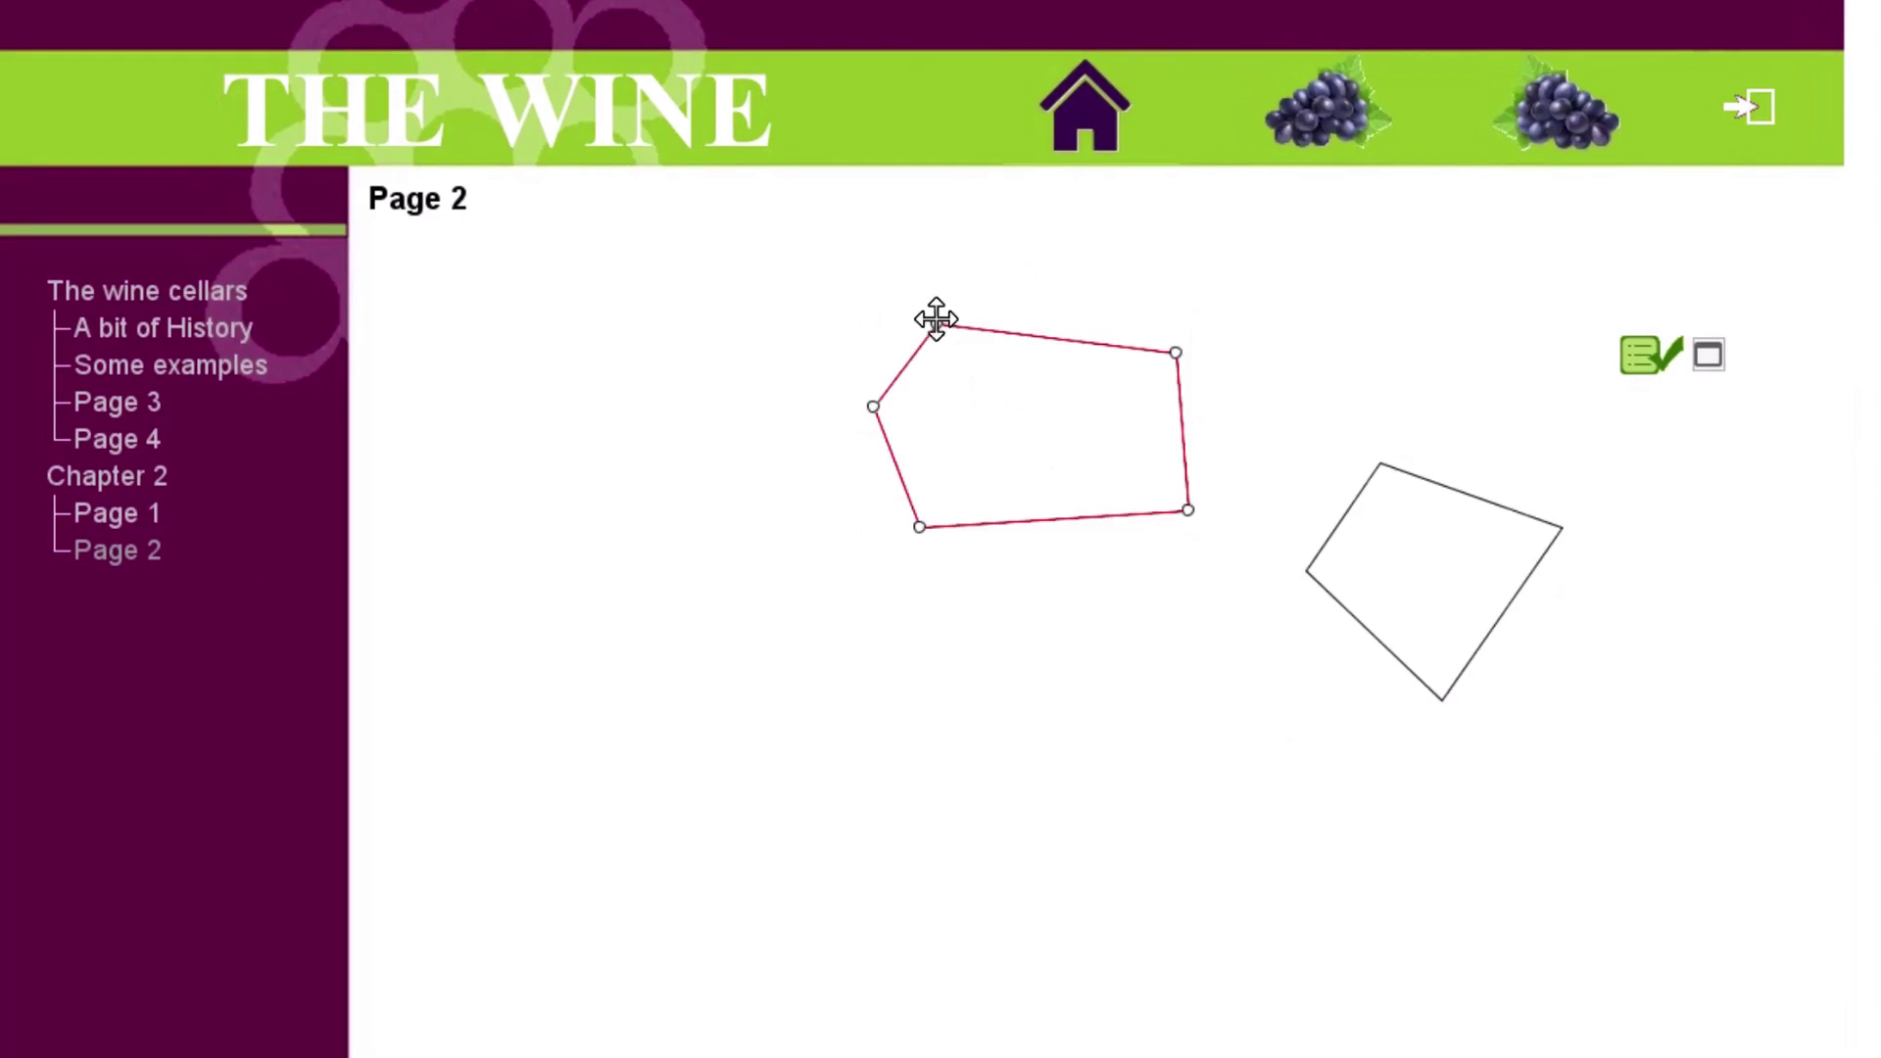
{"action": "left_click_drag", "start_coordinate": [938, 323], "coordinate": [1091, 191]}
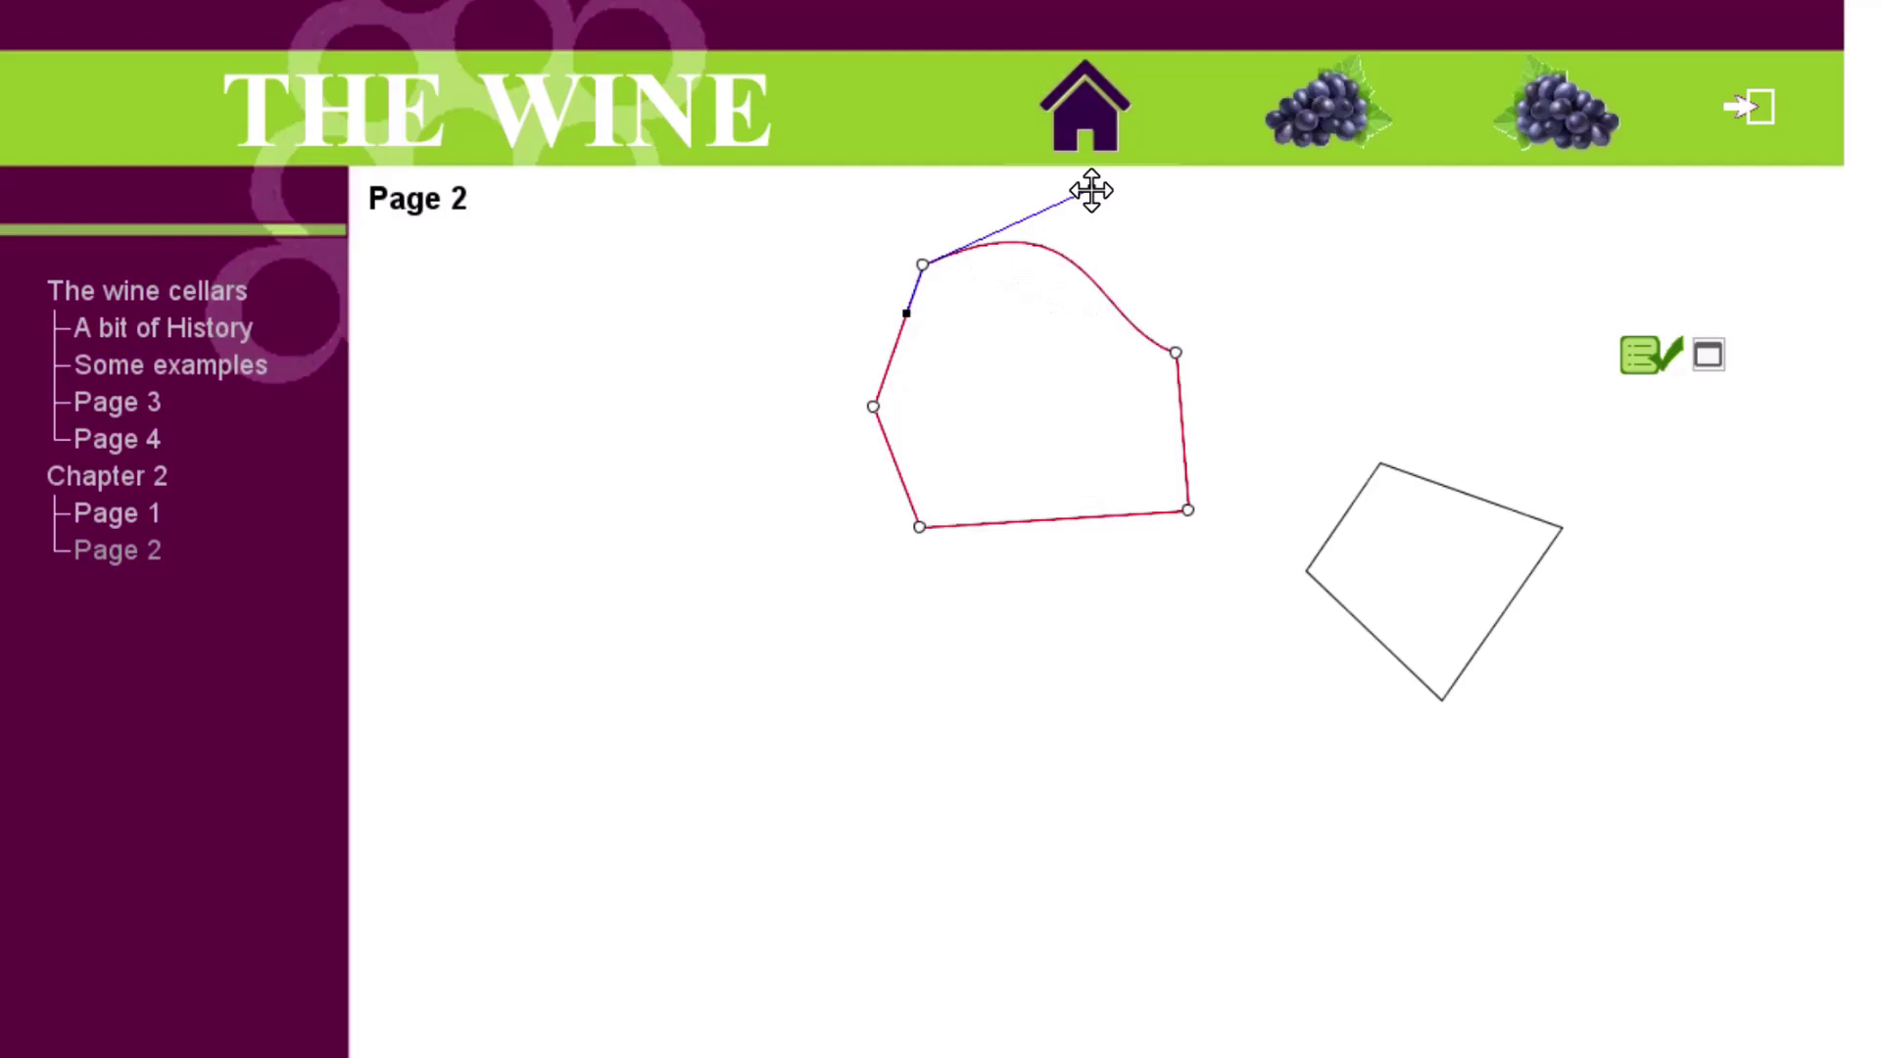
{"action": "double_click", "coordinate": [922, 262]}
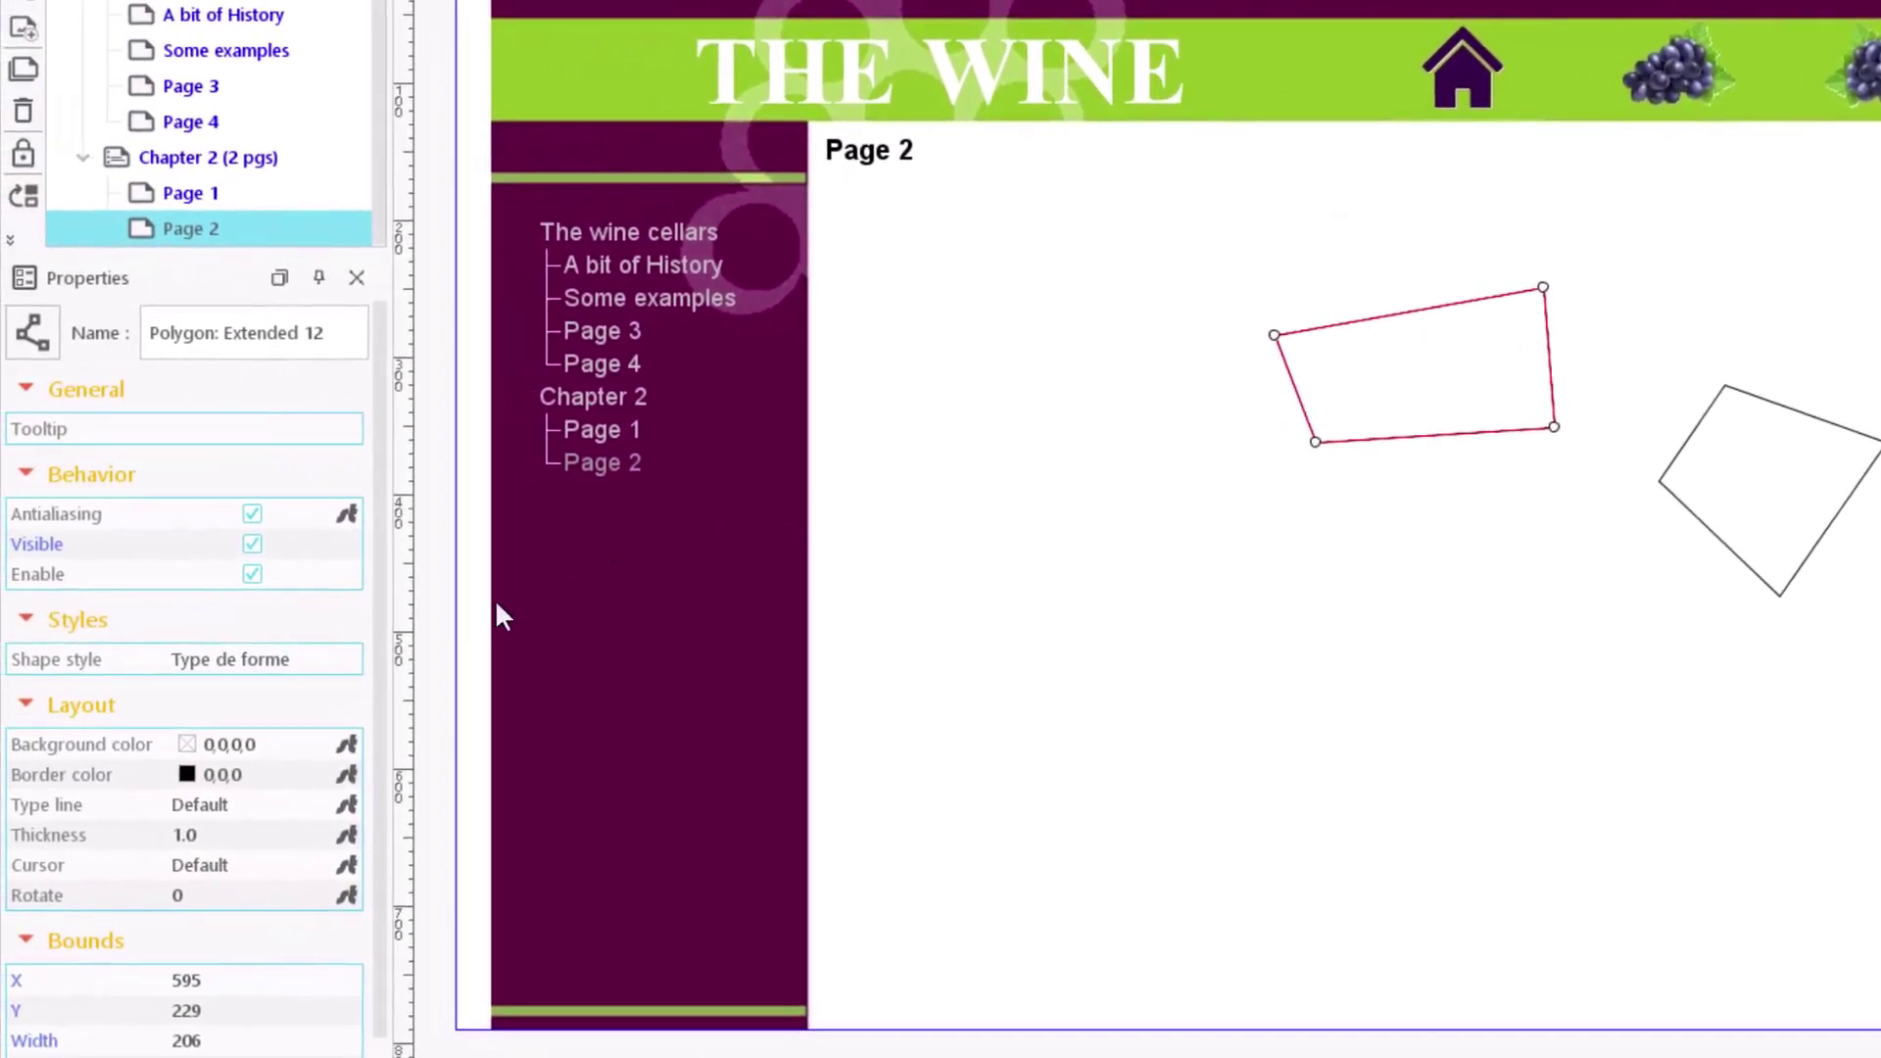
Step: Set the four-sided polygon's fill to None and its border colour to blue
{"action": "left_click", "coordinate": [190, 745]}
{"action": "left_click", "coordinate": [190, 744]}
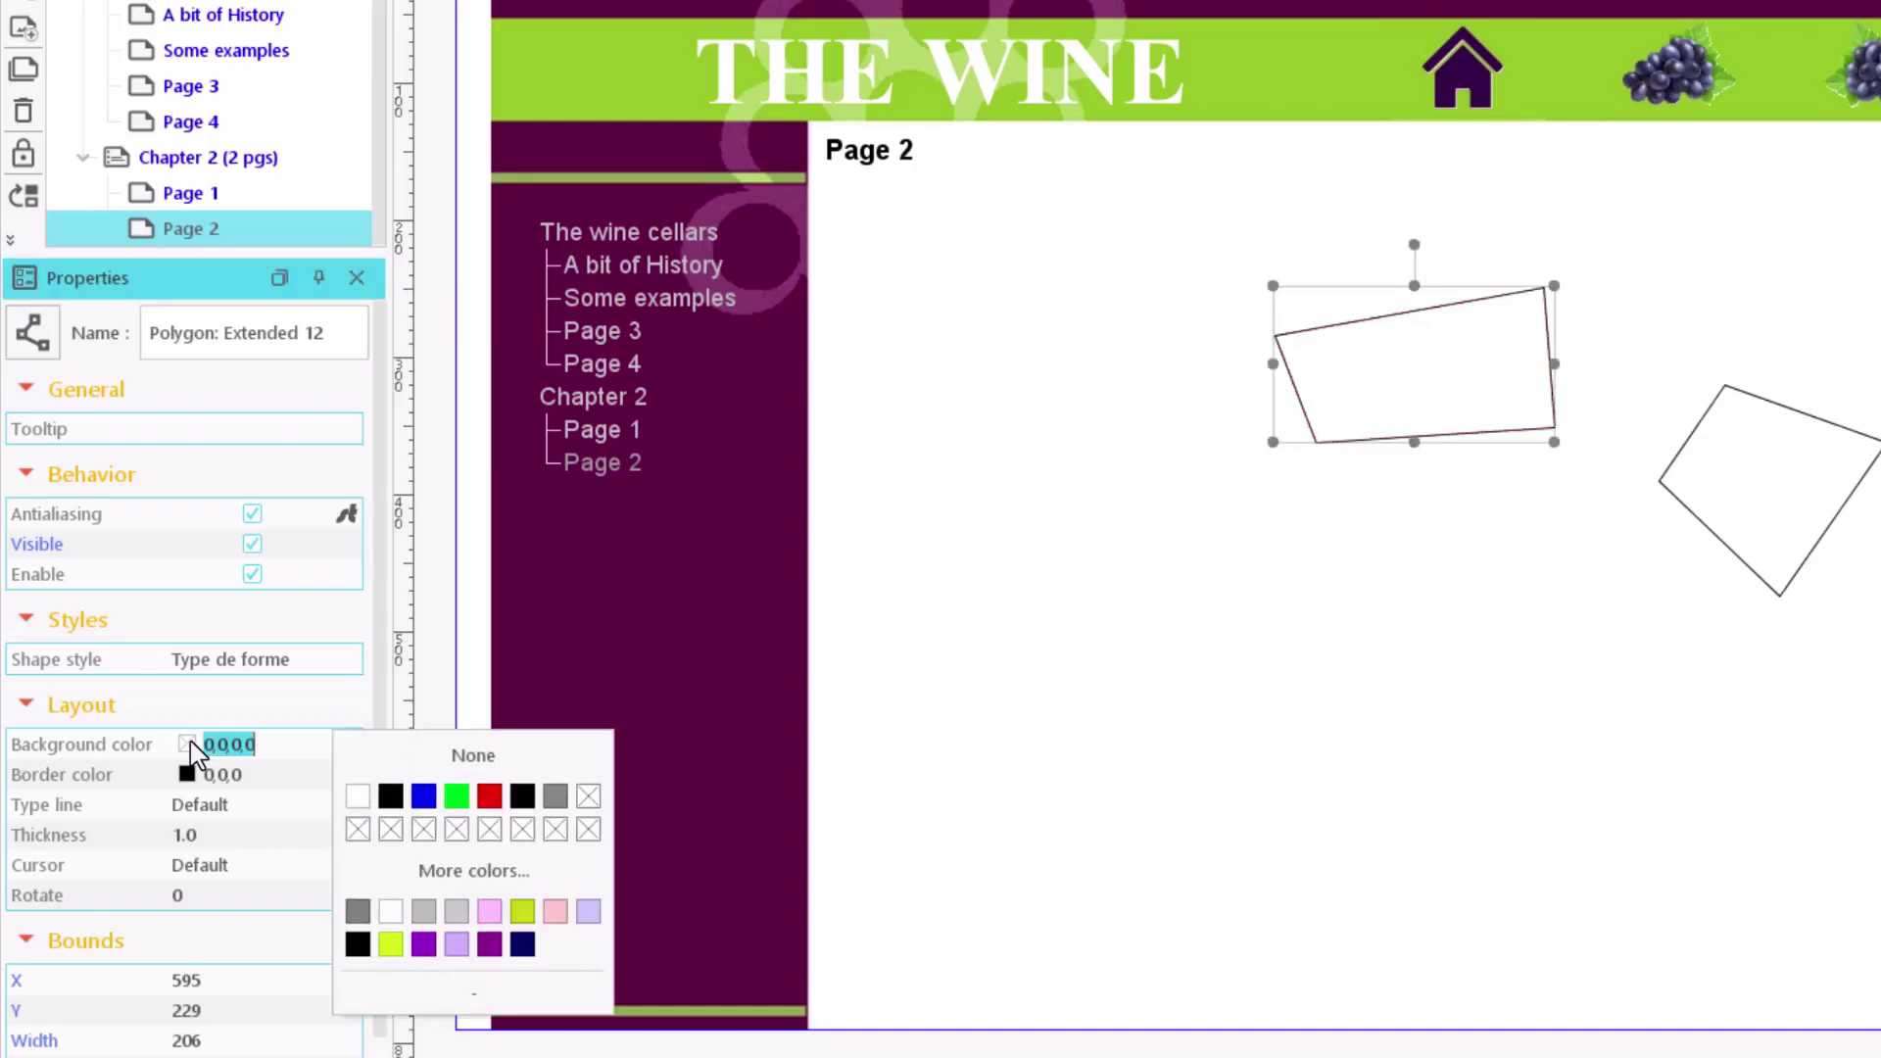
{"action": "left_click", "coordinate": [424, 796]}
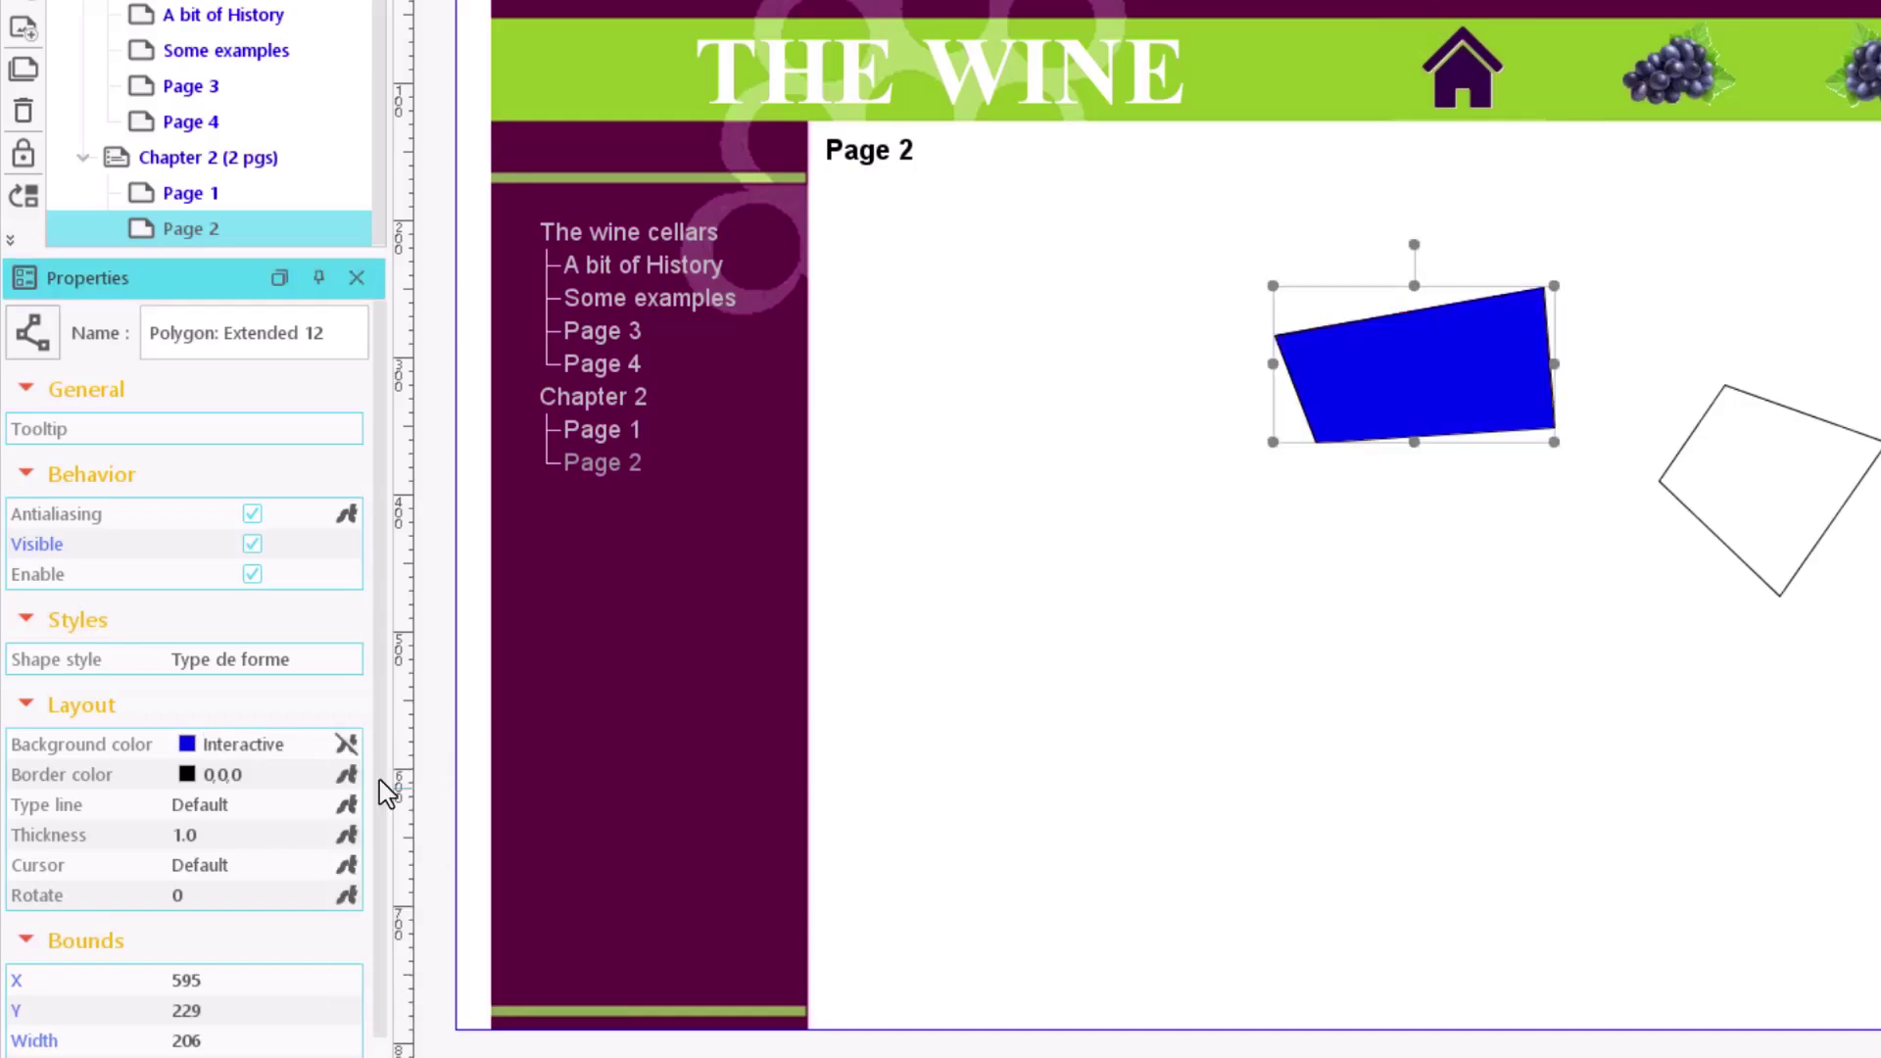
{"action": "left_click", "coordinate": [217, 752]}
{"action": "left_click", "coordinate": [461, 760]}
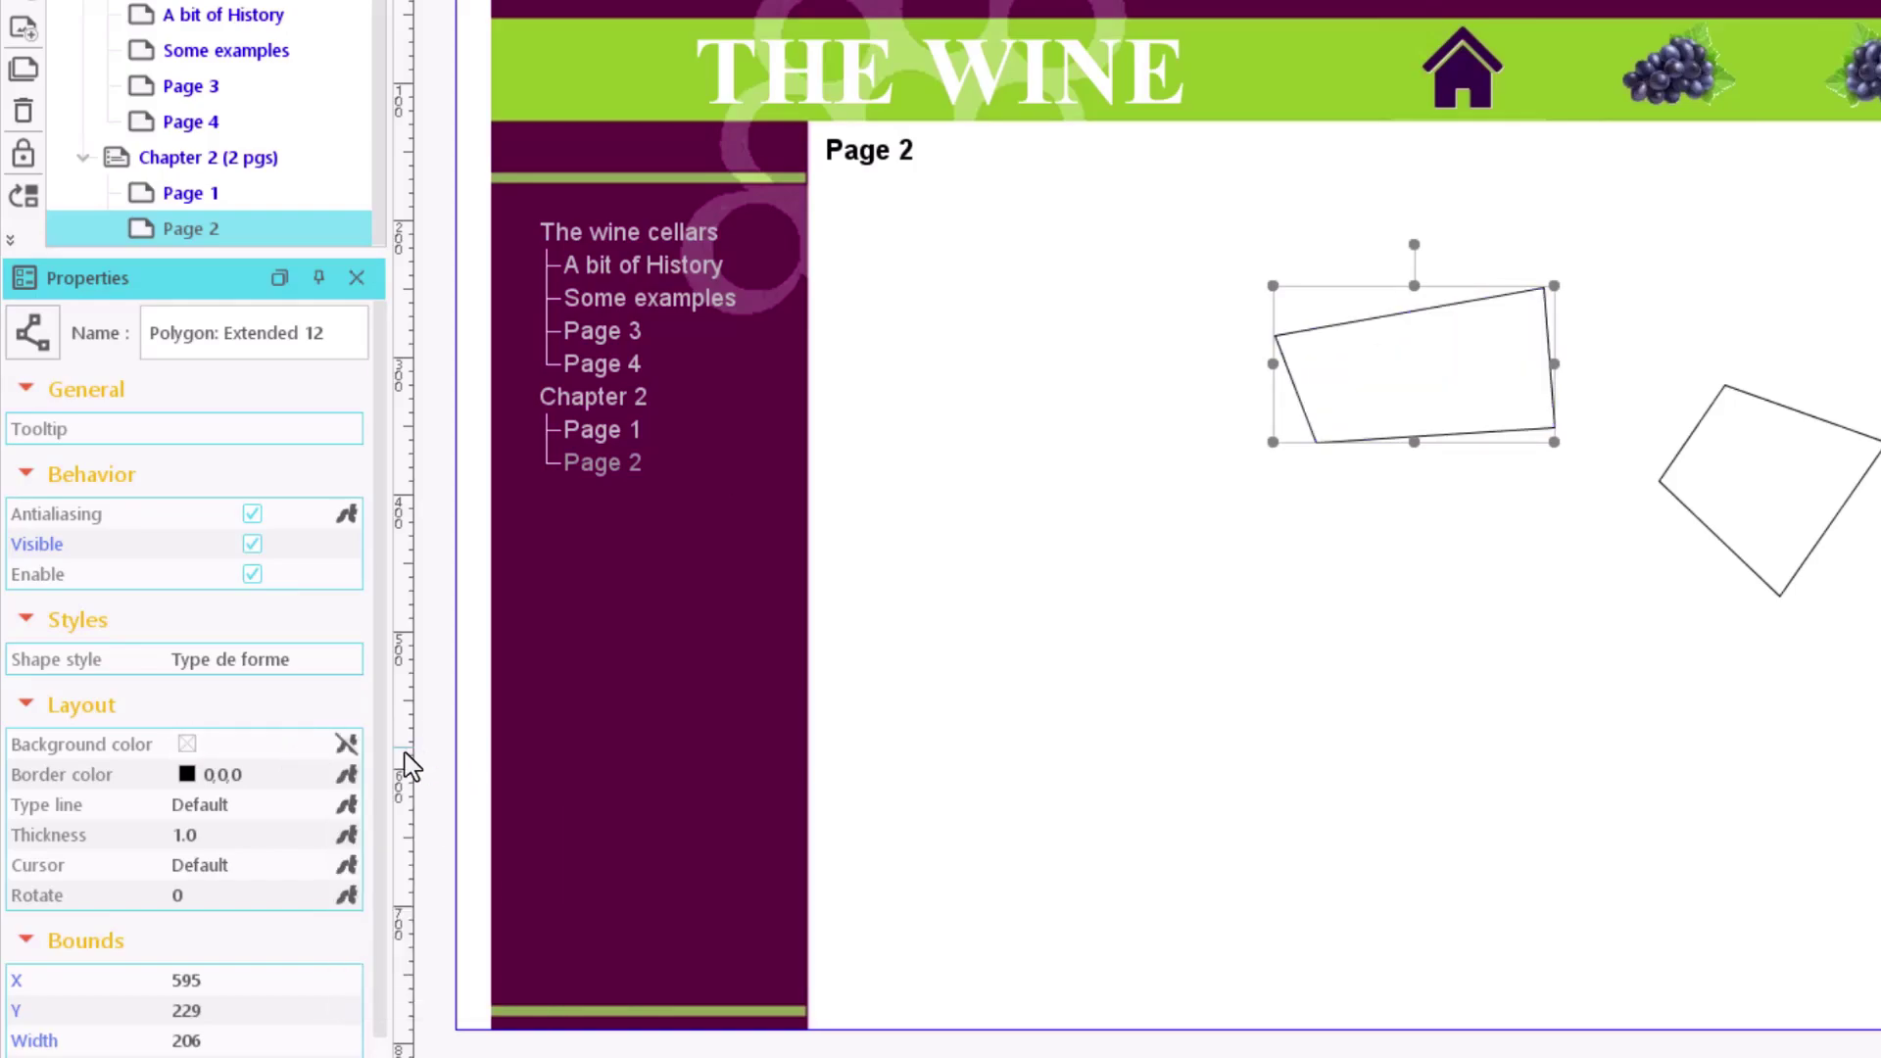
{"action": "left_click", "coordinate": [195, 776]}
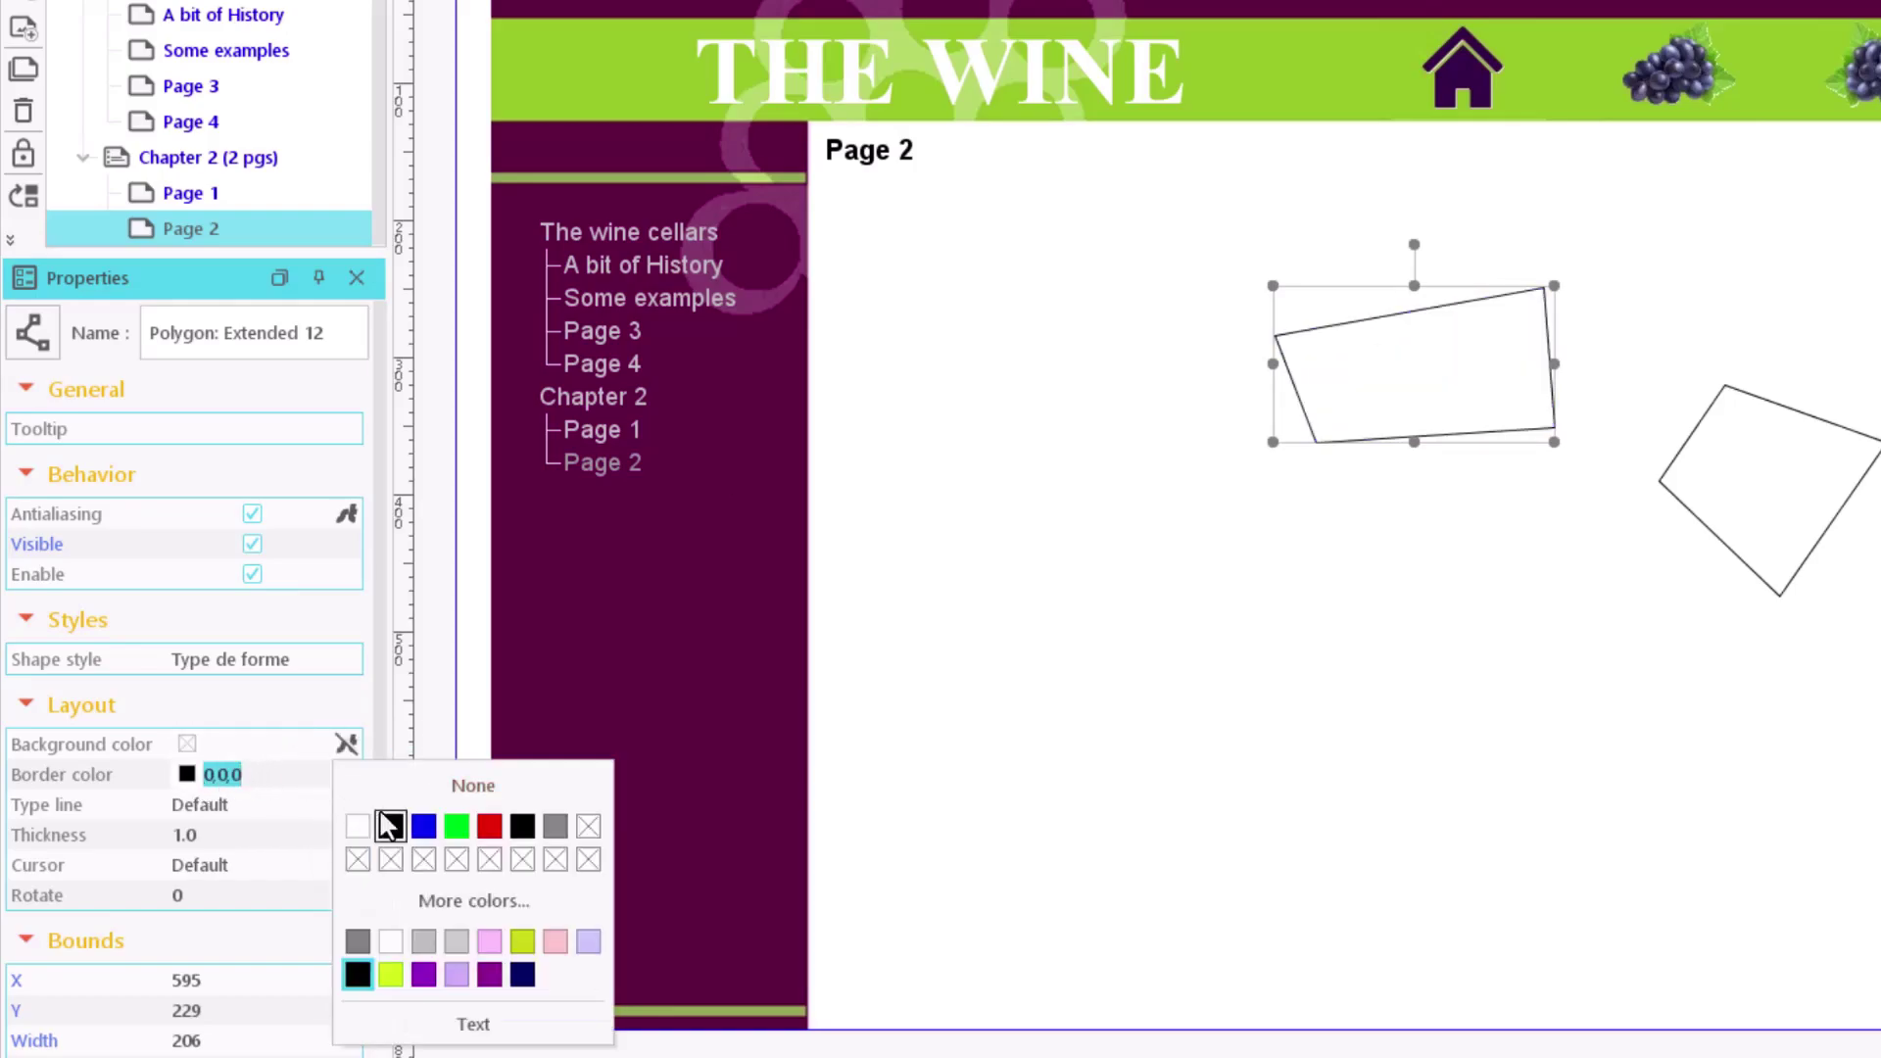
{"action": "left_click", "coordinate": [424, 825]}
Step: Keep the outline a Default solid line with thickness 3, antialiasing left on
{"action": "left_click", "coordinate": [217, 806]}
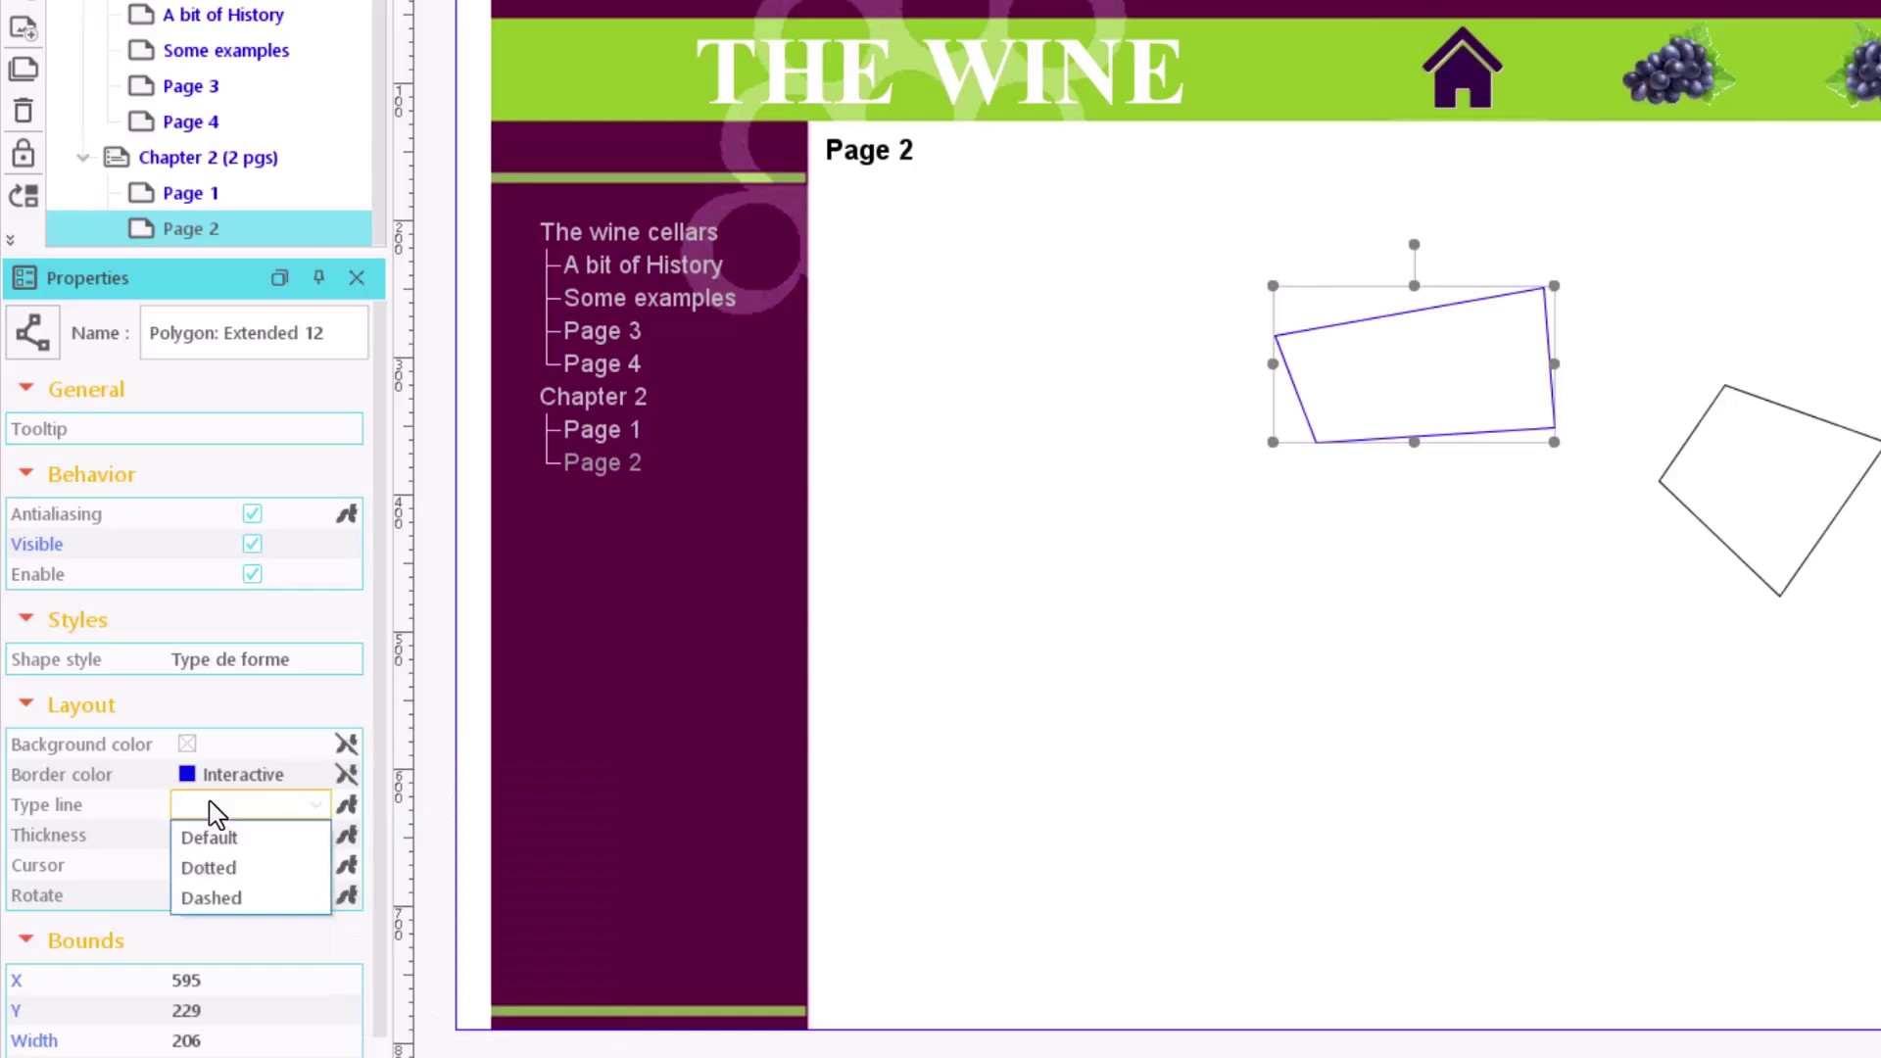
{"action": "left_click", "coordinate": [213, 840]}
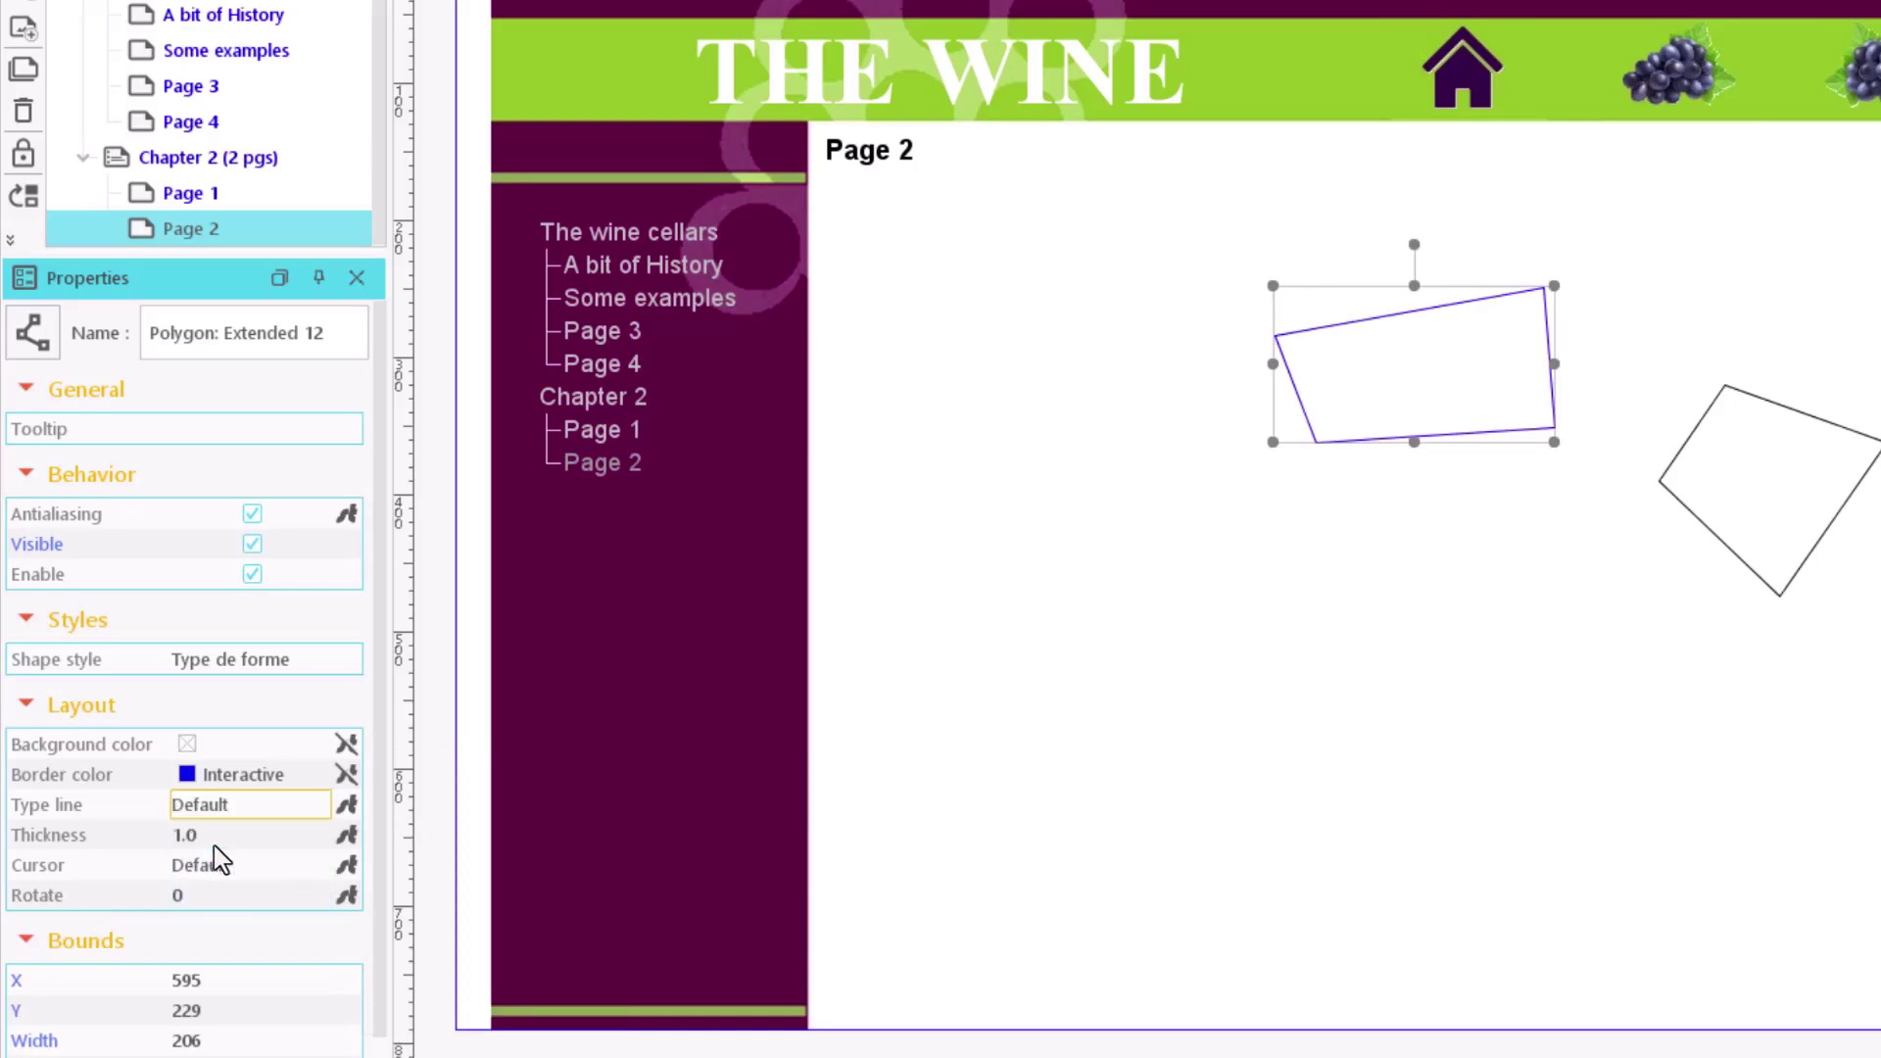
{"action": "left_click", "coordinate": [191, 836]}
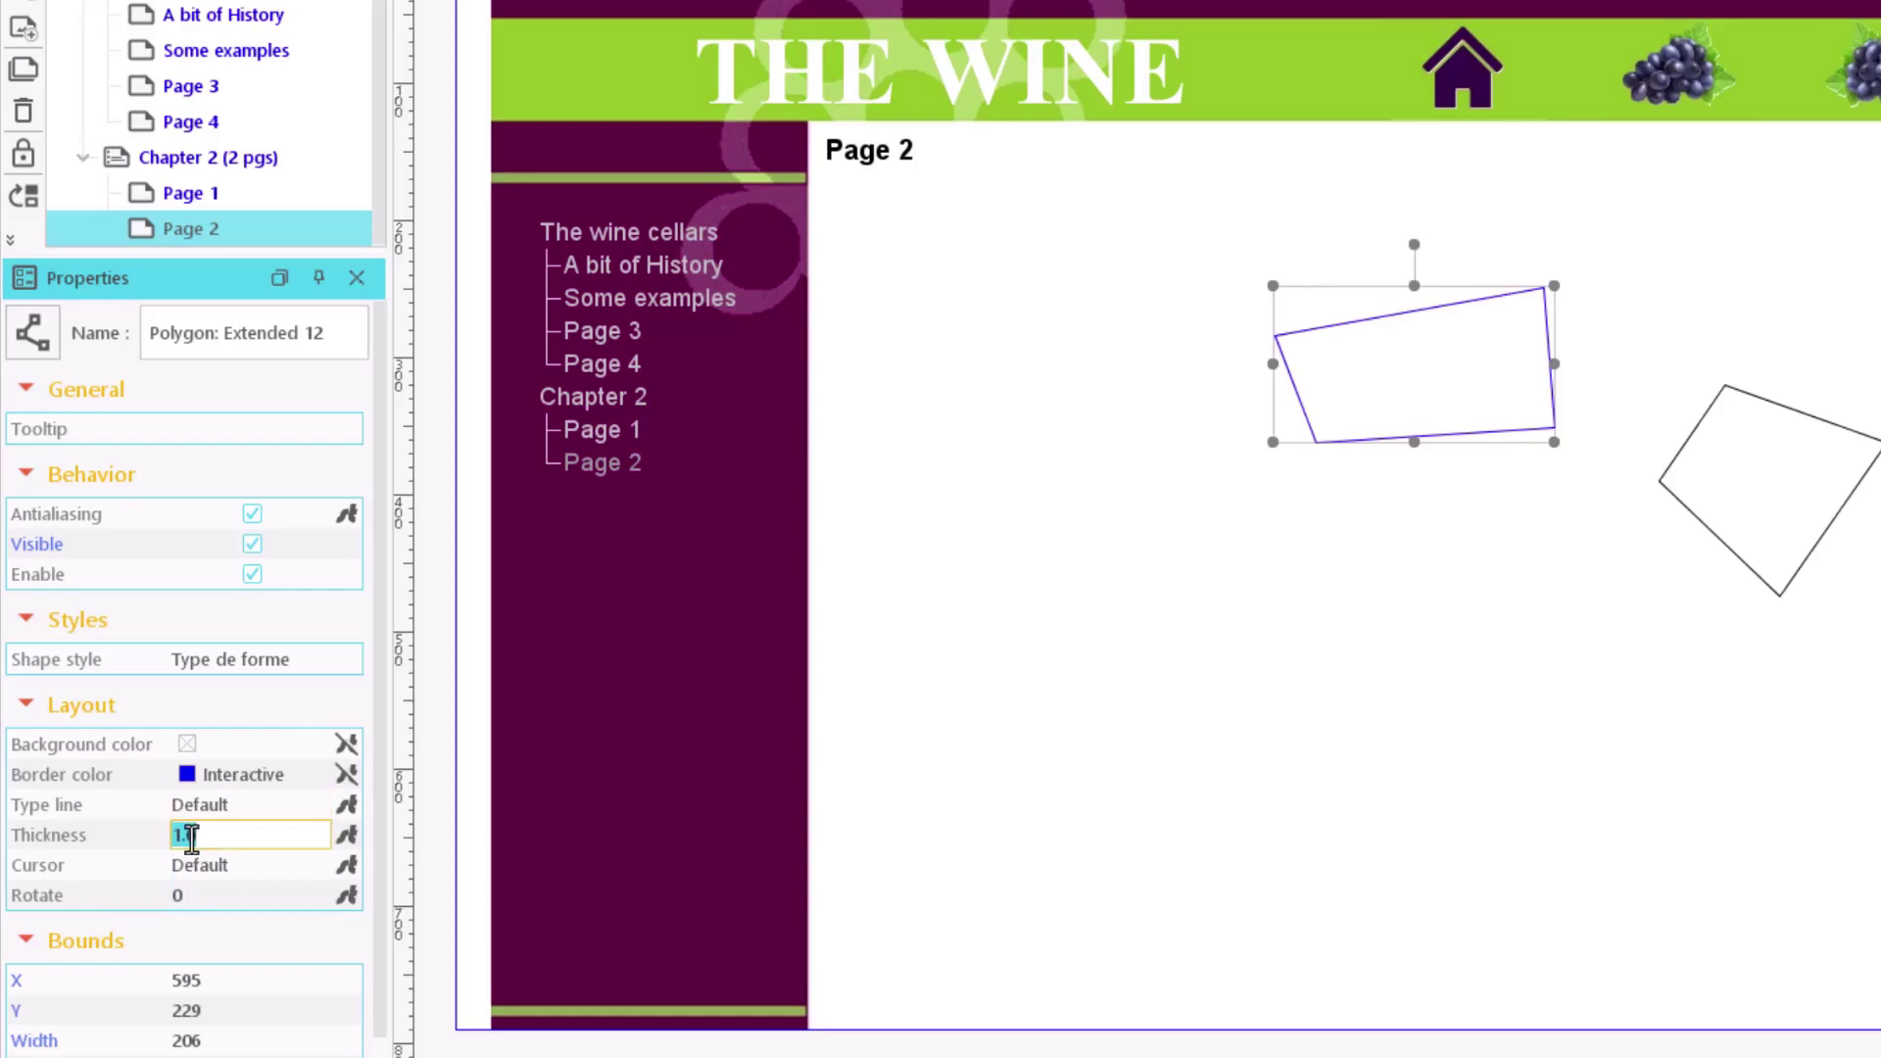
{"action": "type", "text": "3"}
{"action": "key", "text": "Tab"}
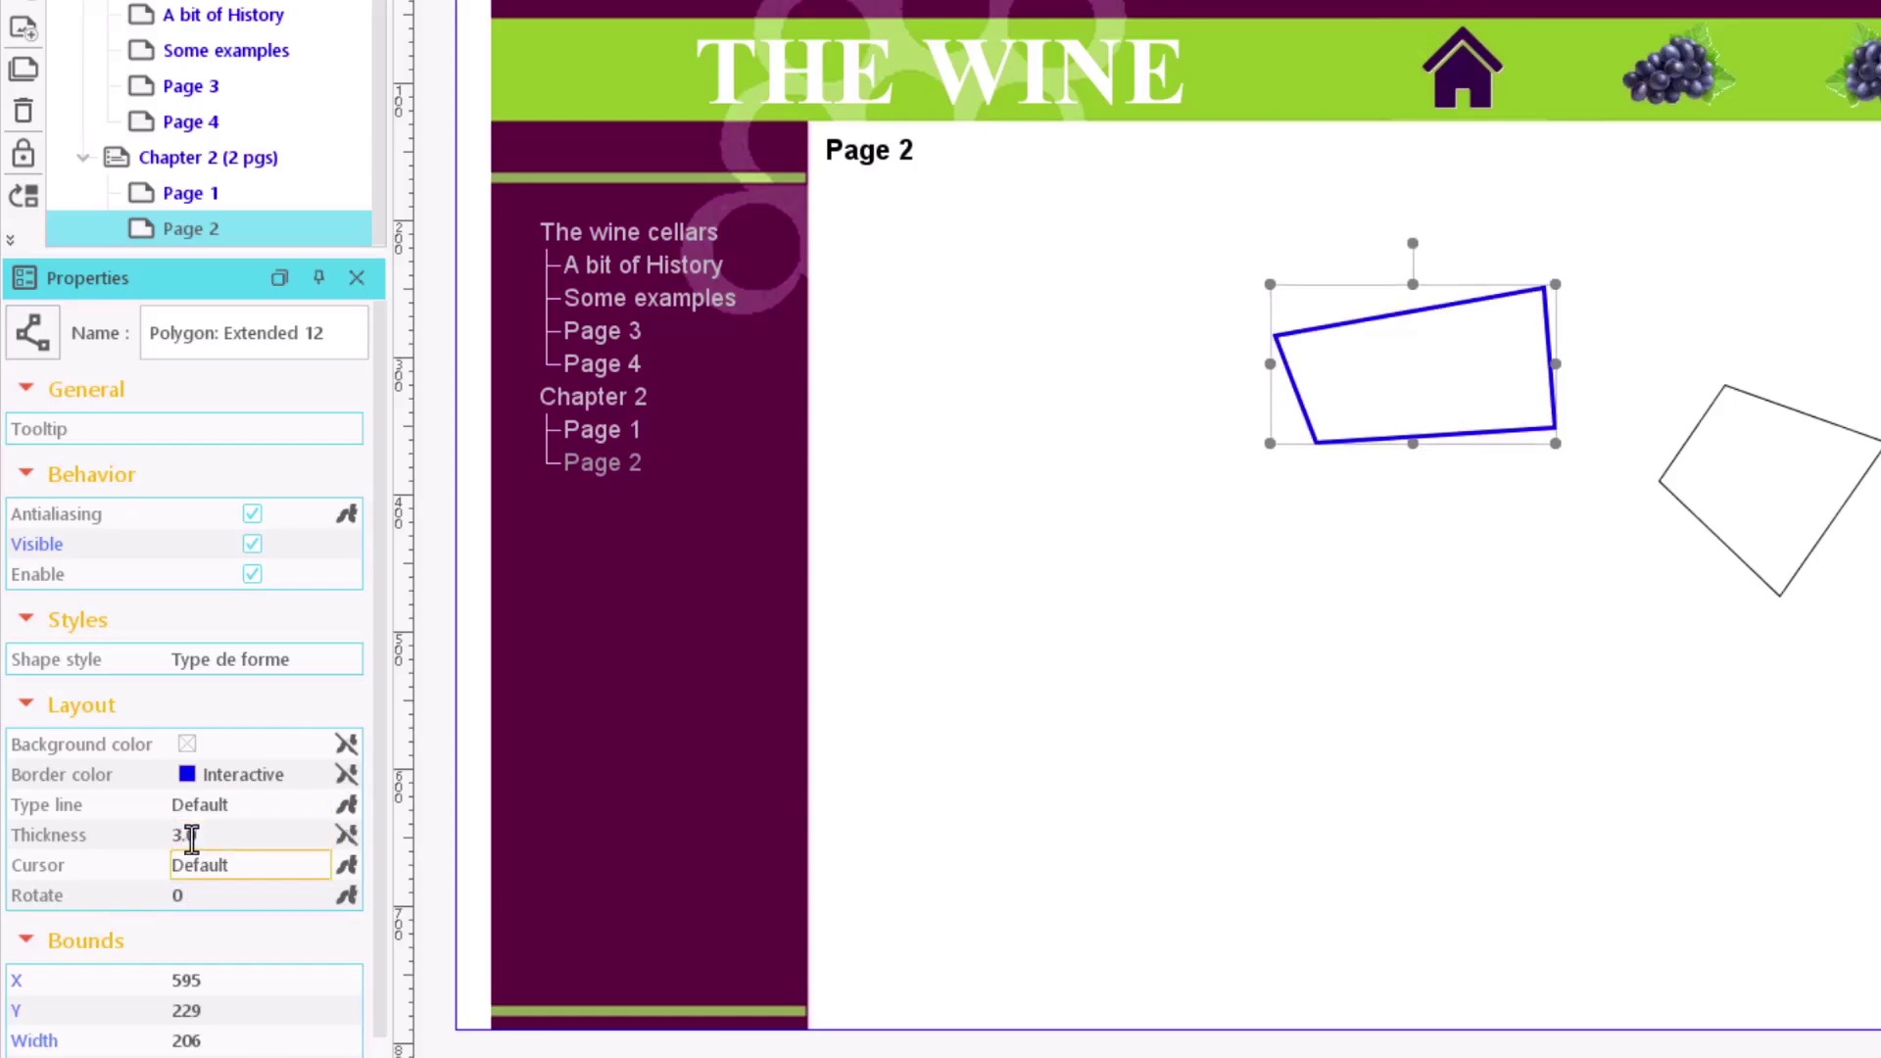
{"action": "left_click", "coordinate": [254, 515]}
{"action": "left_click", "coordinate": [254, 515]}
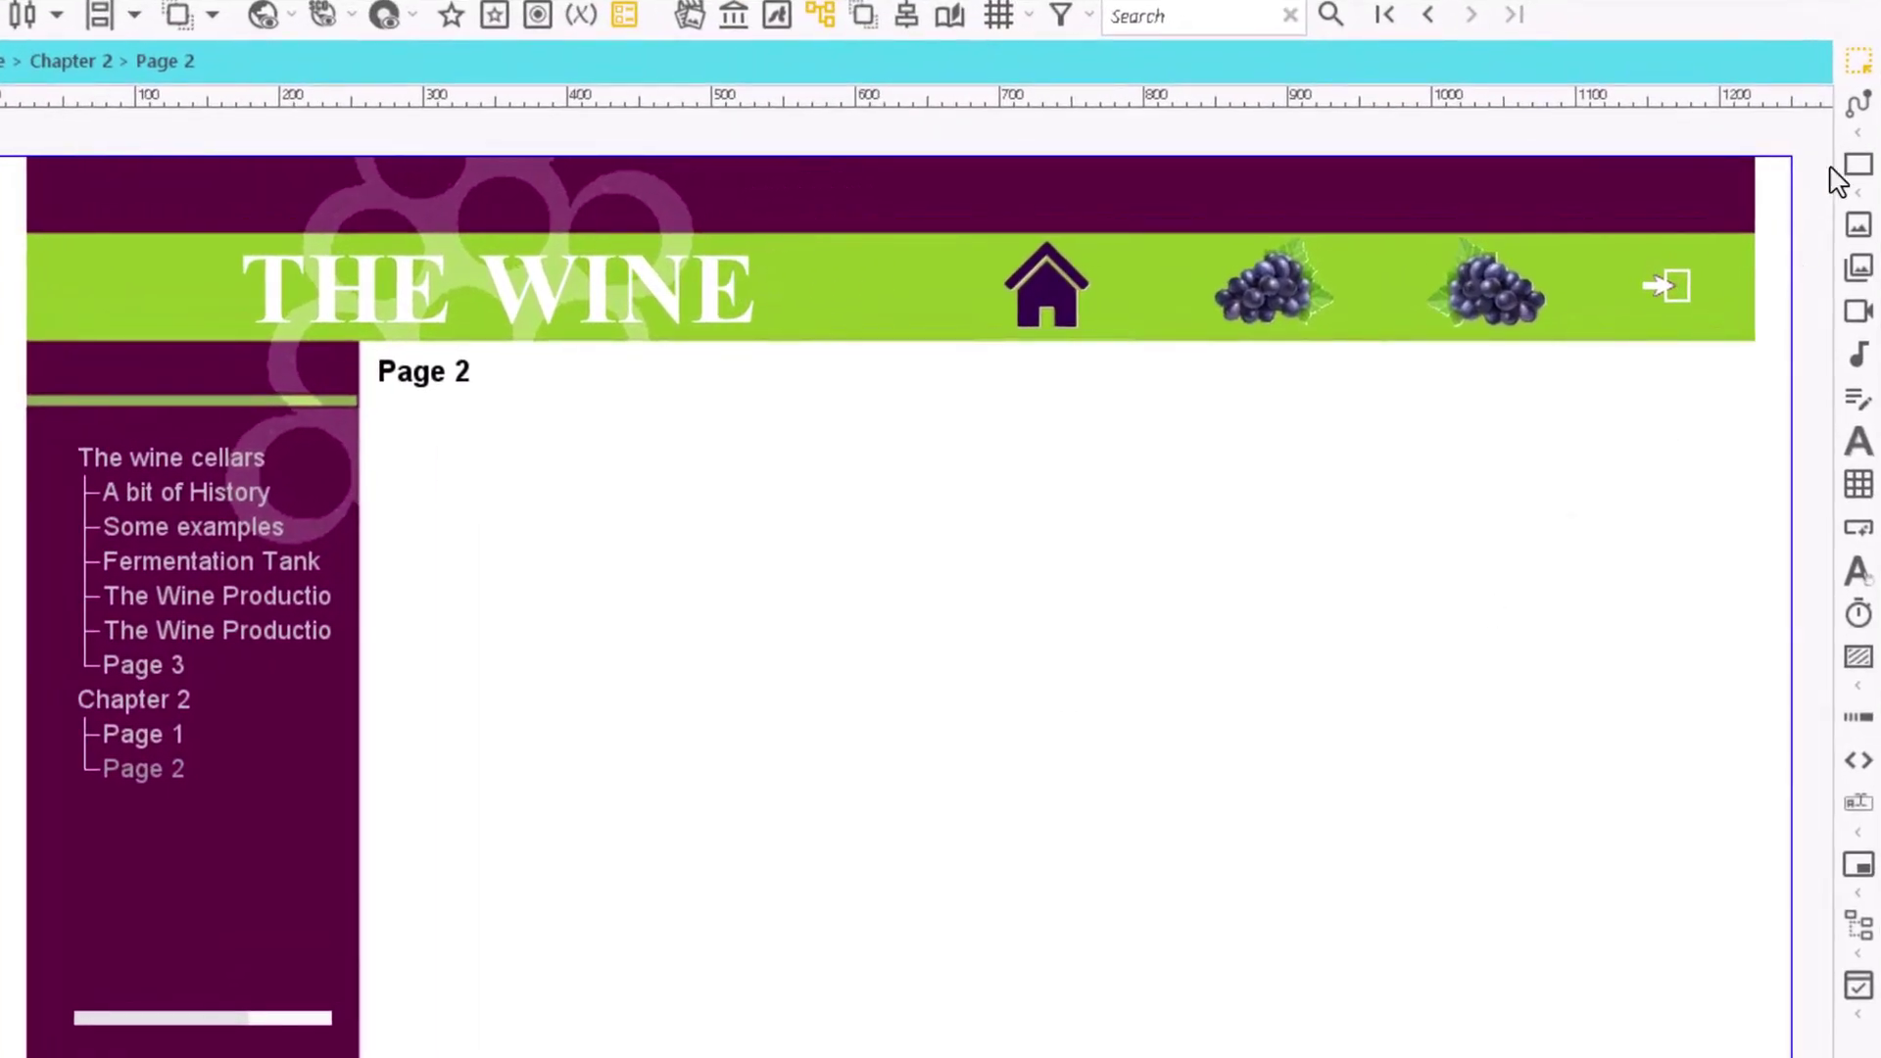
Step: Sketch a closed freehand blob on the left side of Page 2
{"action": "left_click", "coordinate": [1854, 105]}
{"action": "mouse_move", "coordinate": [572, 526]}
{"action": "left_mouse_down"}
{"action": "mouse_move", "coordinate": [760, 579]}
{"action": "mouse_move", "coordinate": [571, 764]}
{"action": "mouse_move", "coordinate": [562, 726]}
{"action": "mouse_move", "coordinate": [613, 701]}
{"action": "mouse_move", "coordinate": [604, 660]}
{"action": "mouse_move", "coordinate": [466, 675]}
{"action": "mouse_move", "coordinate": [426, 605]}
{"action": "mouse_move", "coordinate": [547, 534]}
{"action": "left_mouse_up"}
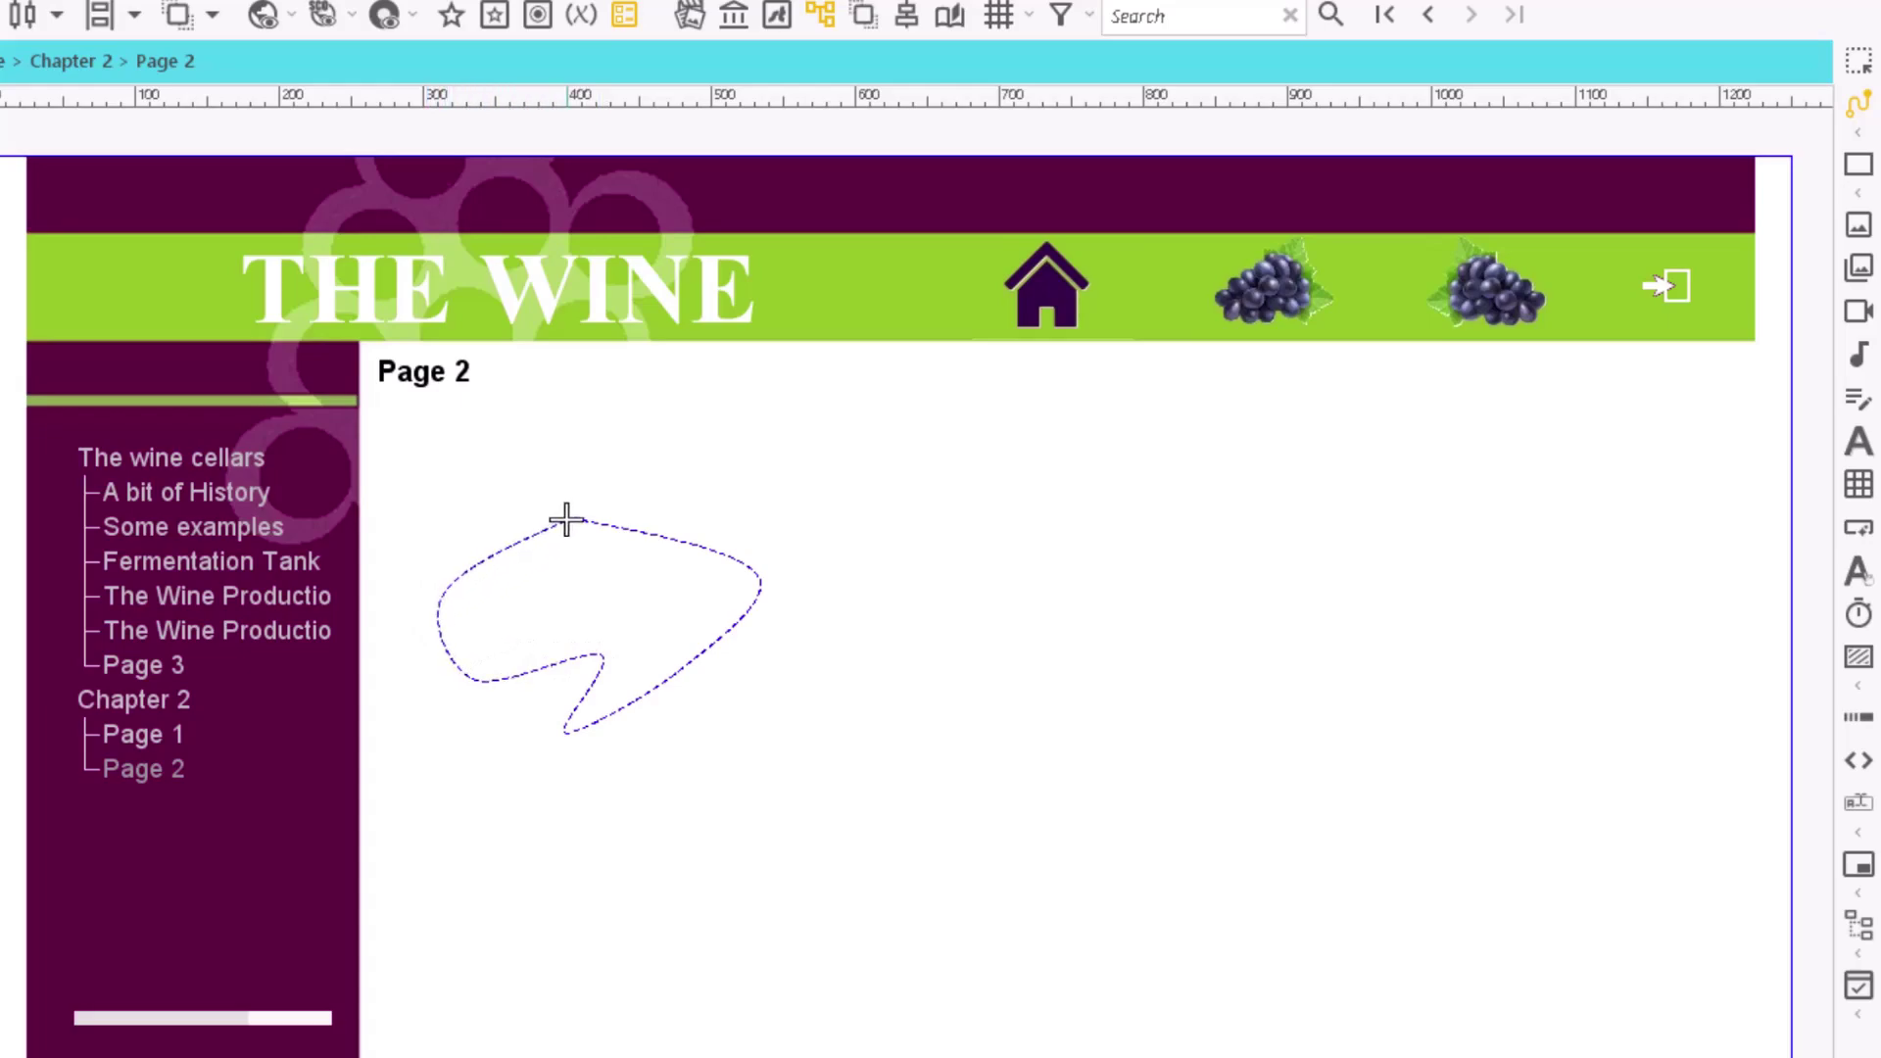
{"action": "left_click", "coordinate": [566, 519]}
{"action": "left_click", "coordinate": [1666, 491]}
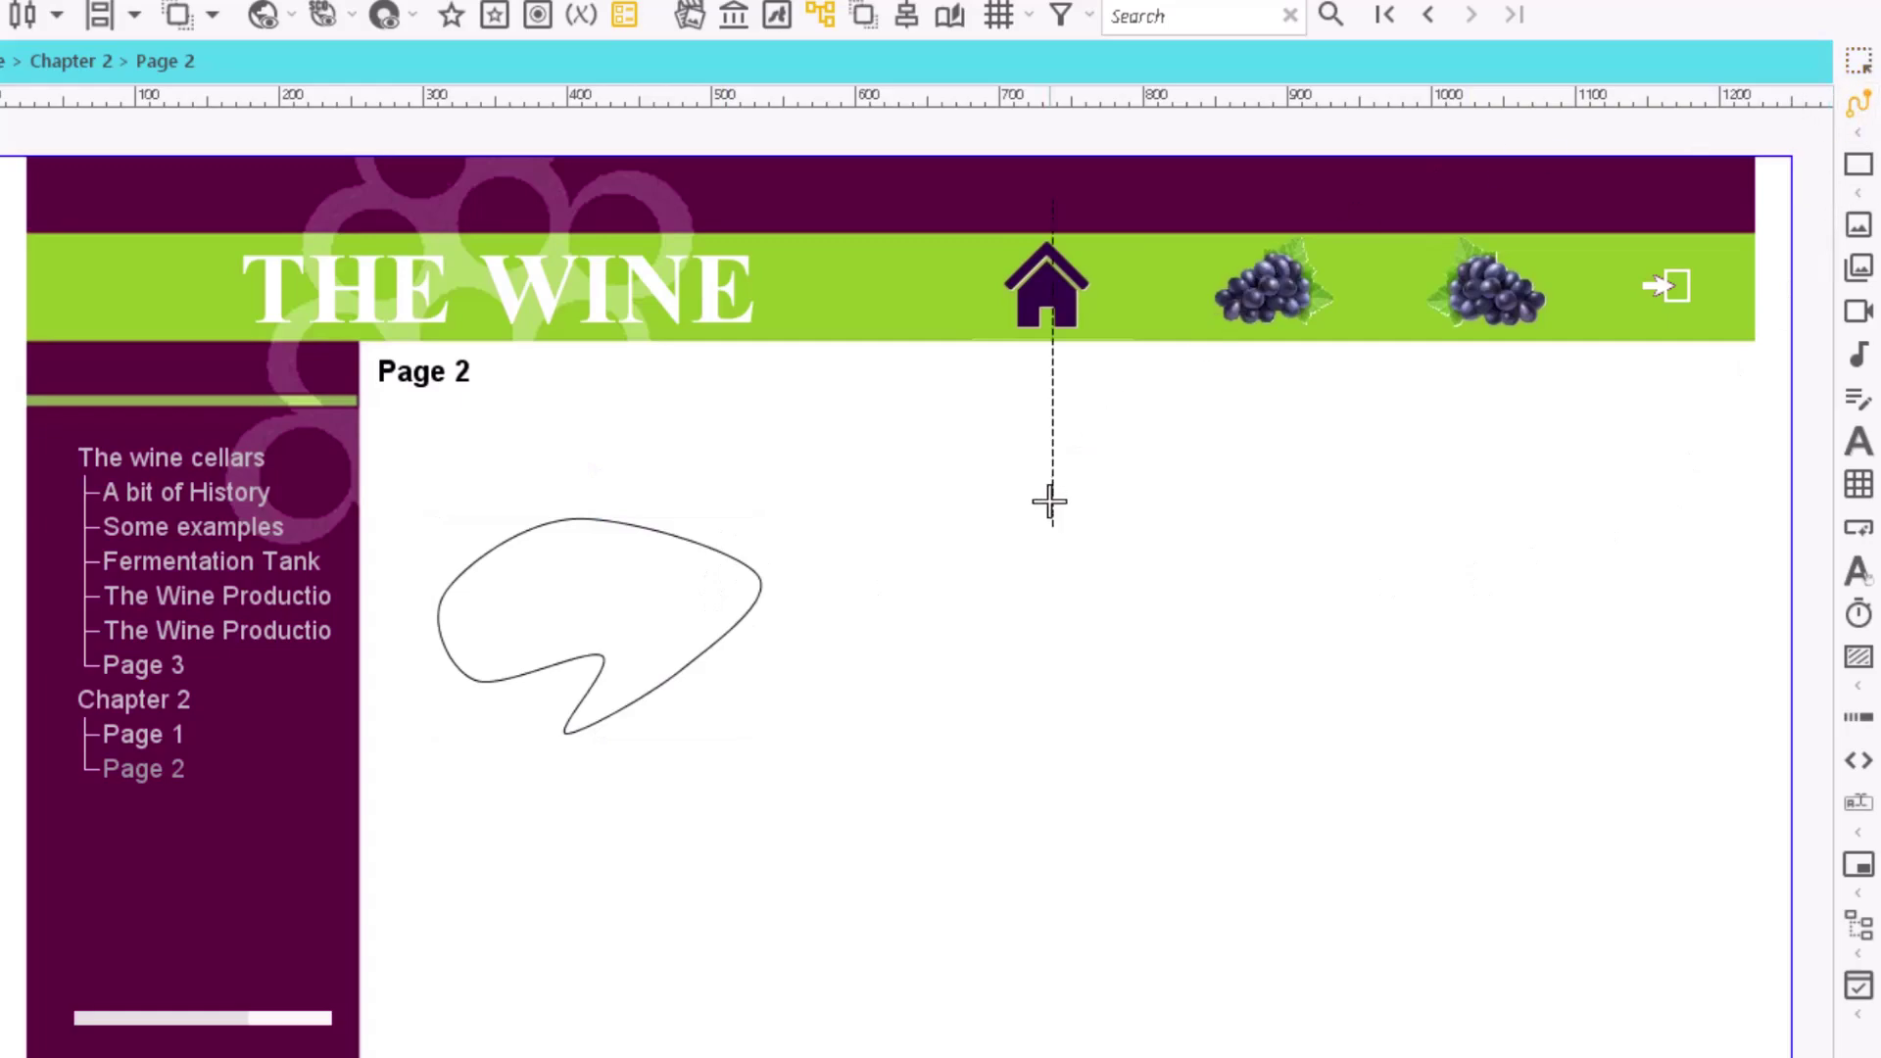
Step: Draw an open W-shaped curve to the blob's right
{"action": "left_click", "coordinate": [1123, 644]}
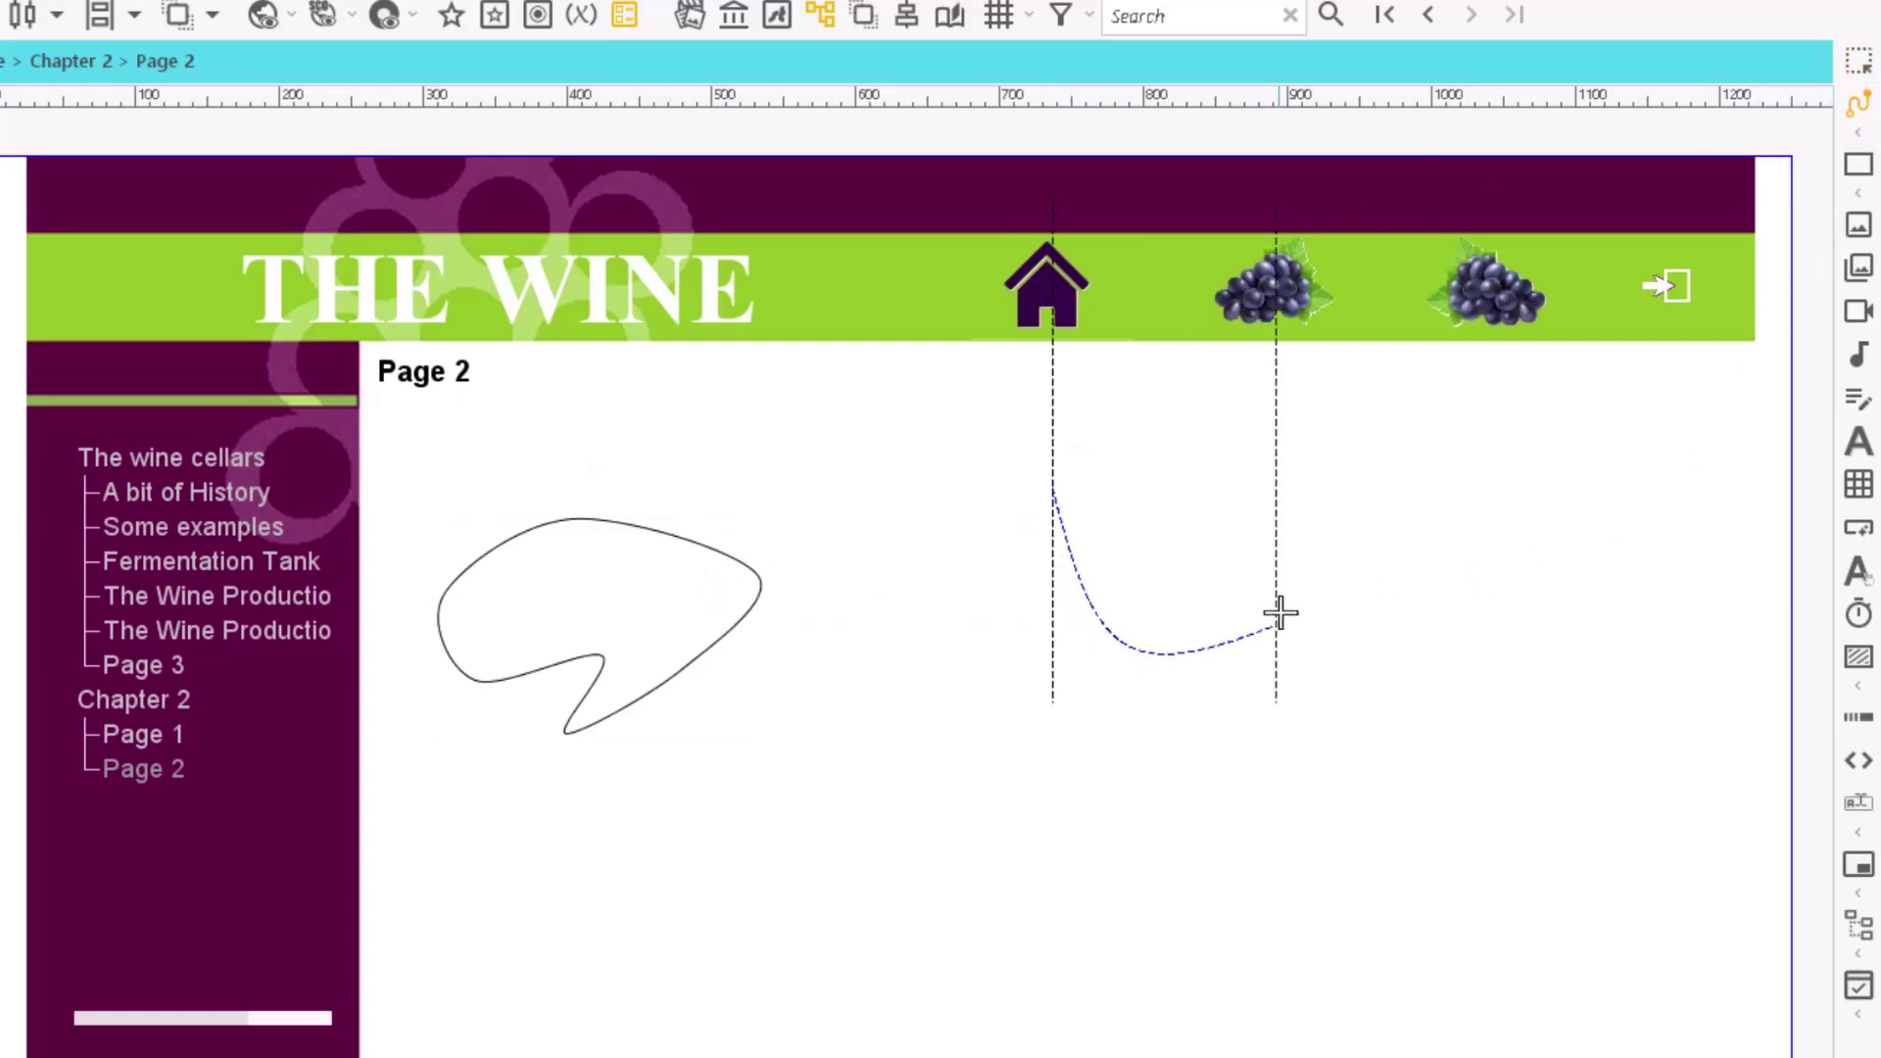
{"action": "left_click", "coordinate": [1229, 546]}
{"action": "left_click", "coordinate": [1309, 634]}
{"action": "double_click", "coordinate": [1341, 480]}
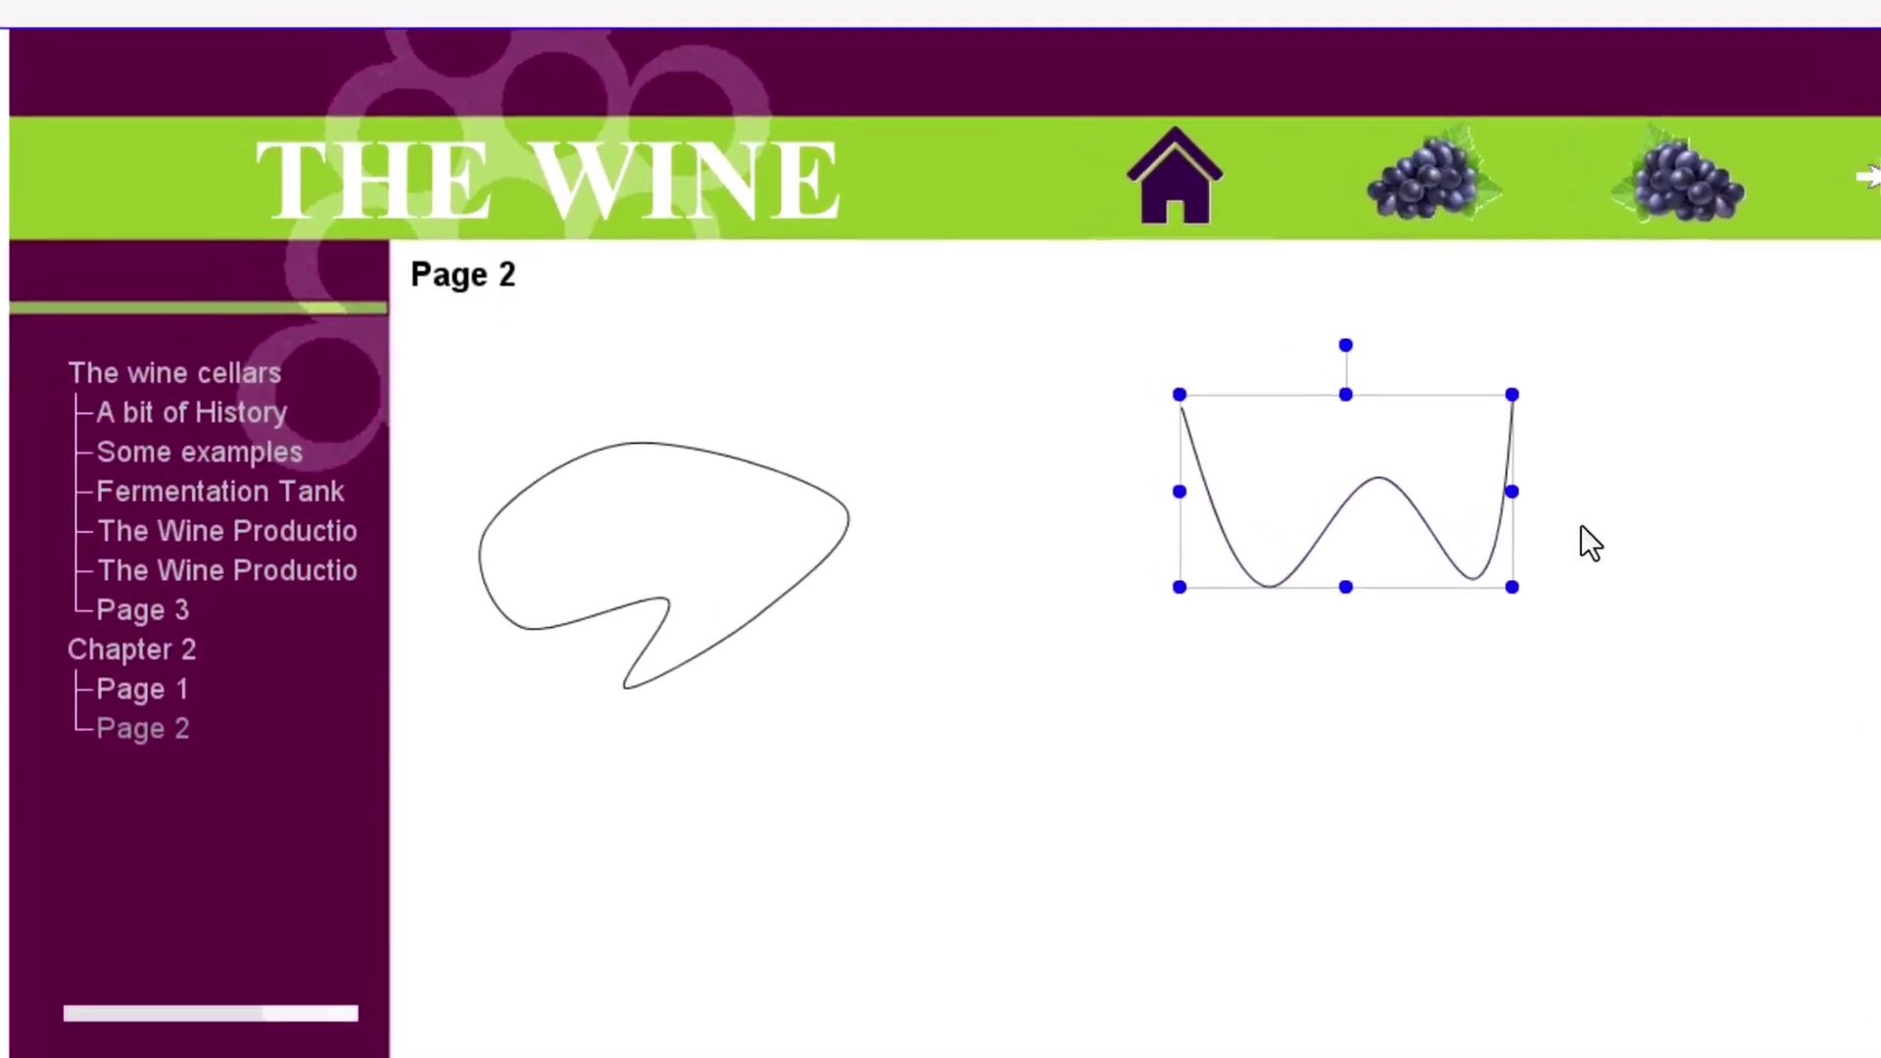
{"action": "left_click", "coordinate": [1186, 546]}
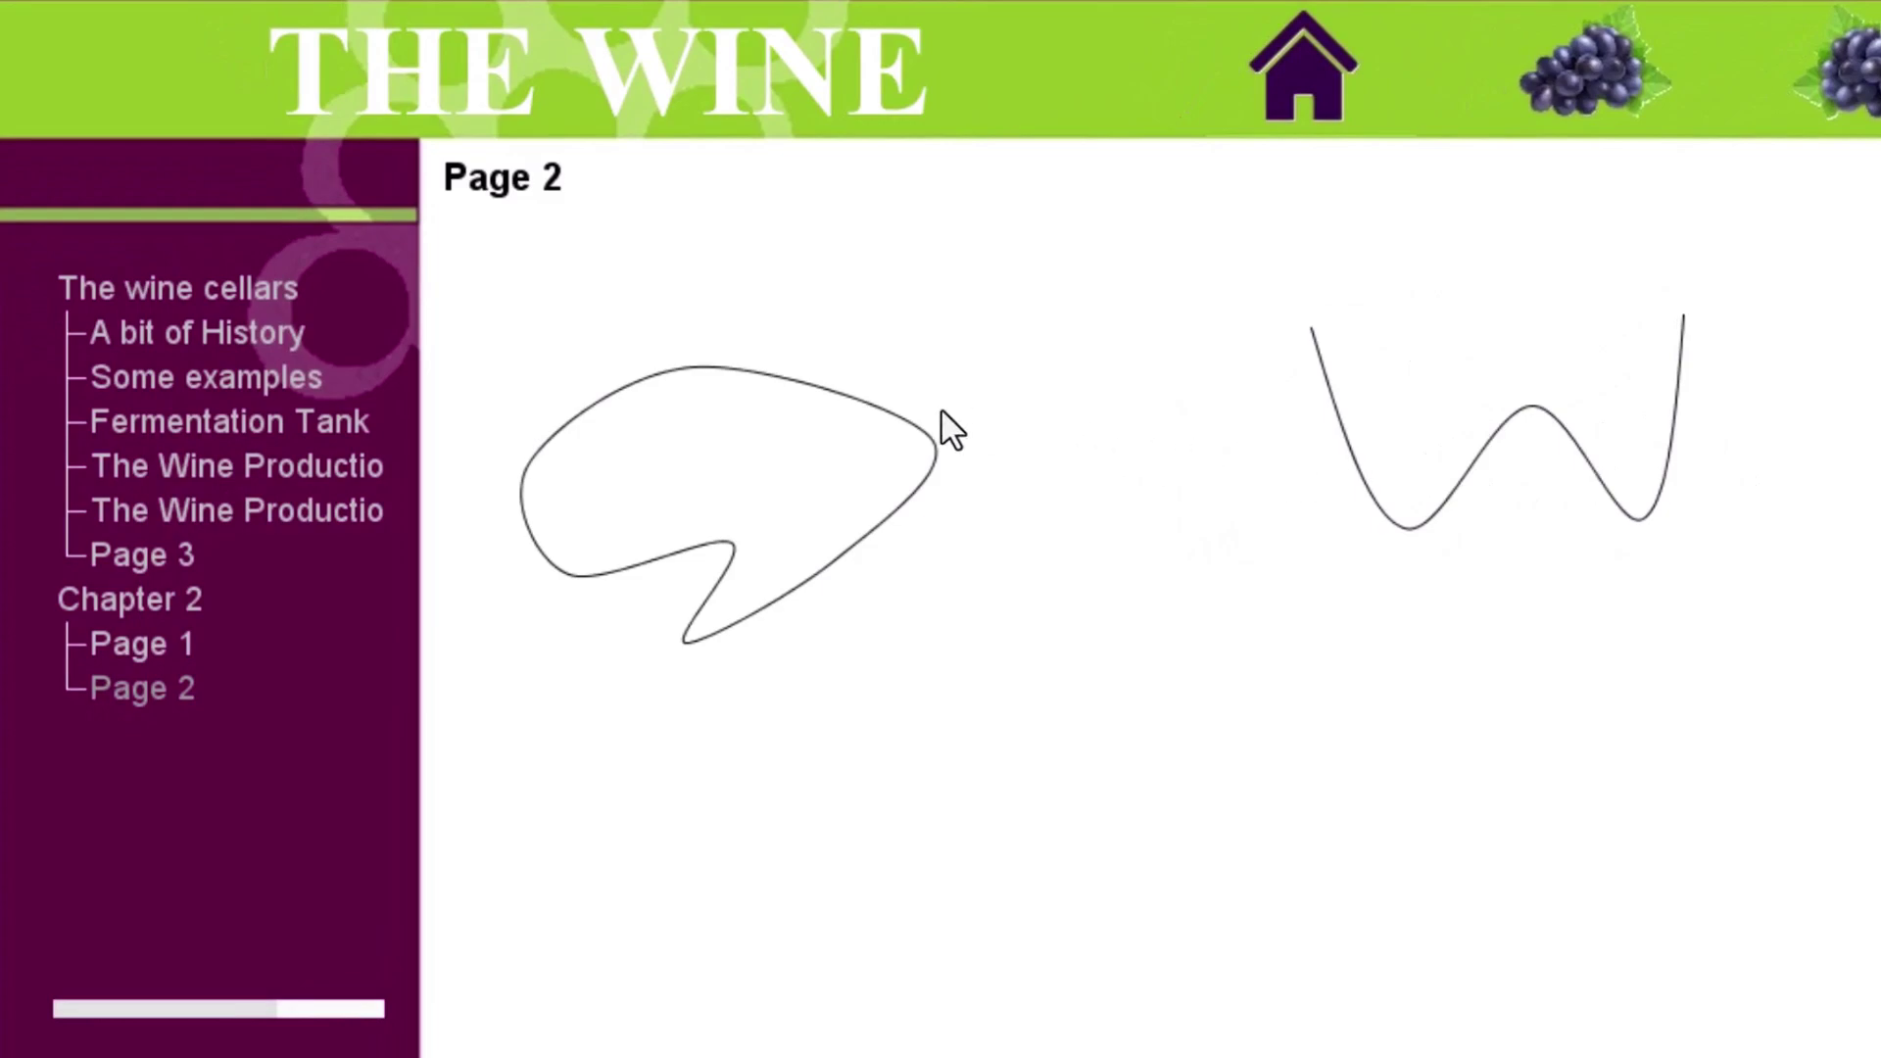
Step: Select the left blob (Line: Extended 9) to show its properties and points
{"action": "left_click", "coordinate": [878, 449]}
{"action": "left_click", "coordinate": [878, 450]}
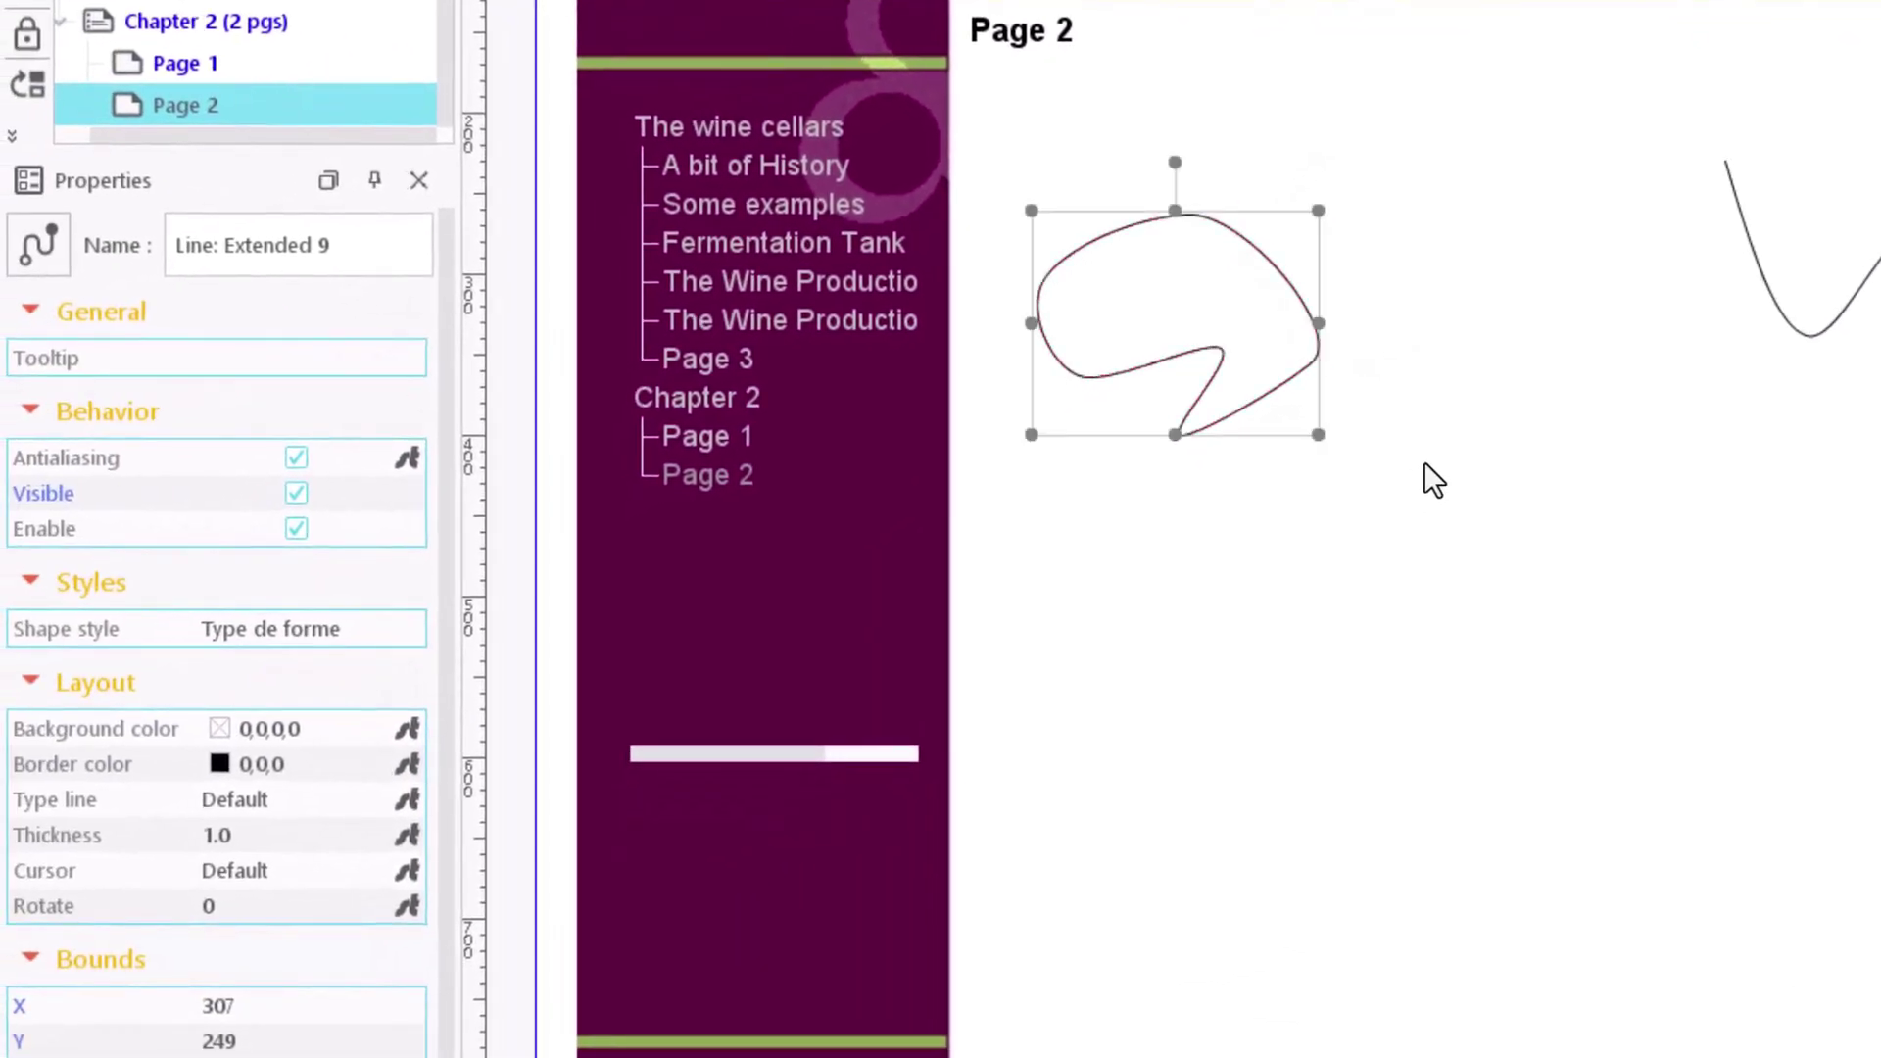
Step: Set the blob's fill to None, border green, line type Default, thickness 3.0
{"action": "left_click", "coordinate": [260, 723]}
{"action": "left_click", "coordinate": [496, 786]}
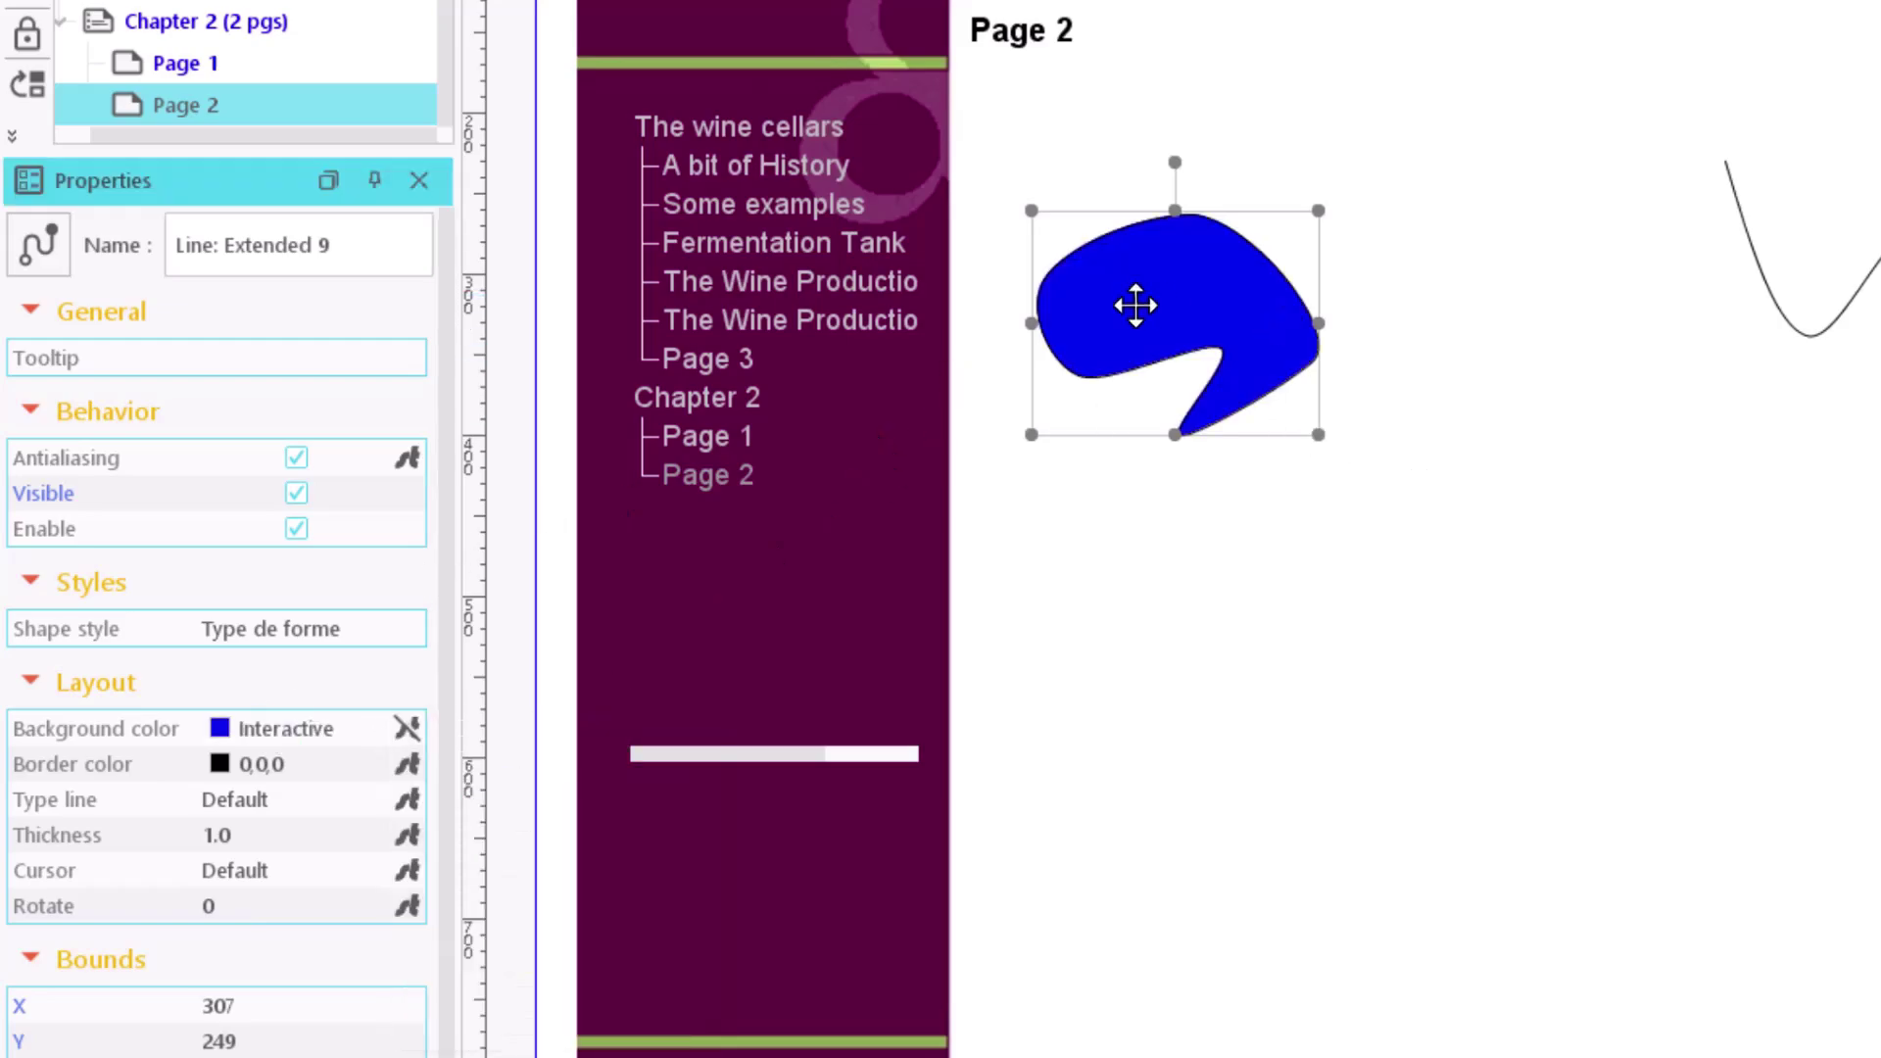
{"action": "left_click", "coordinate": [294, 727]}
{"action": "left_click", "coordinate": [534, 747]}
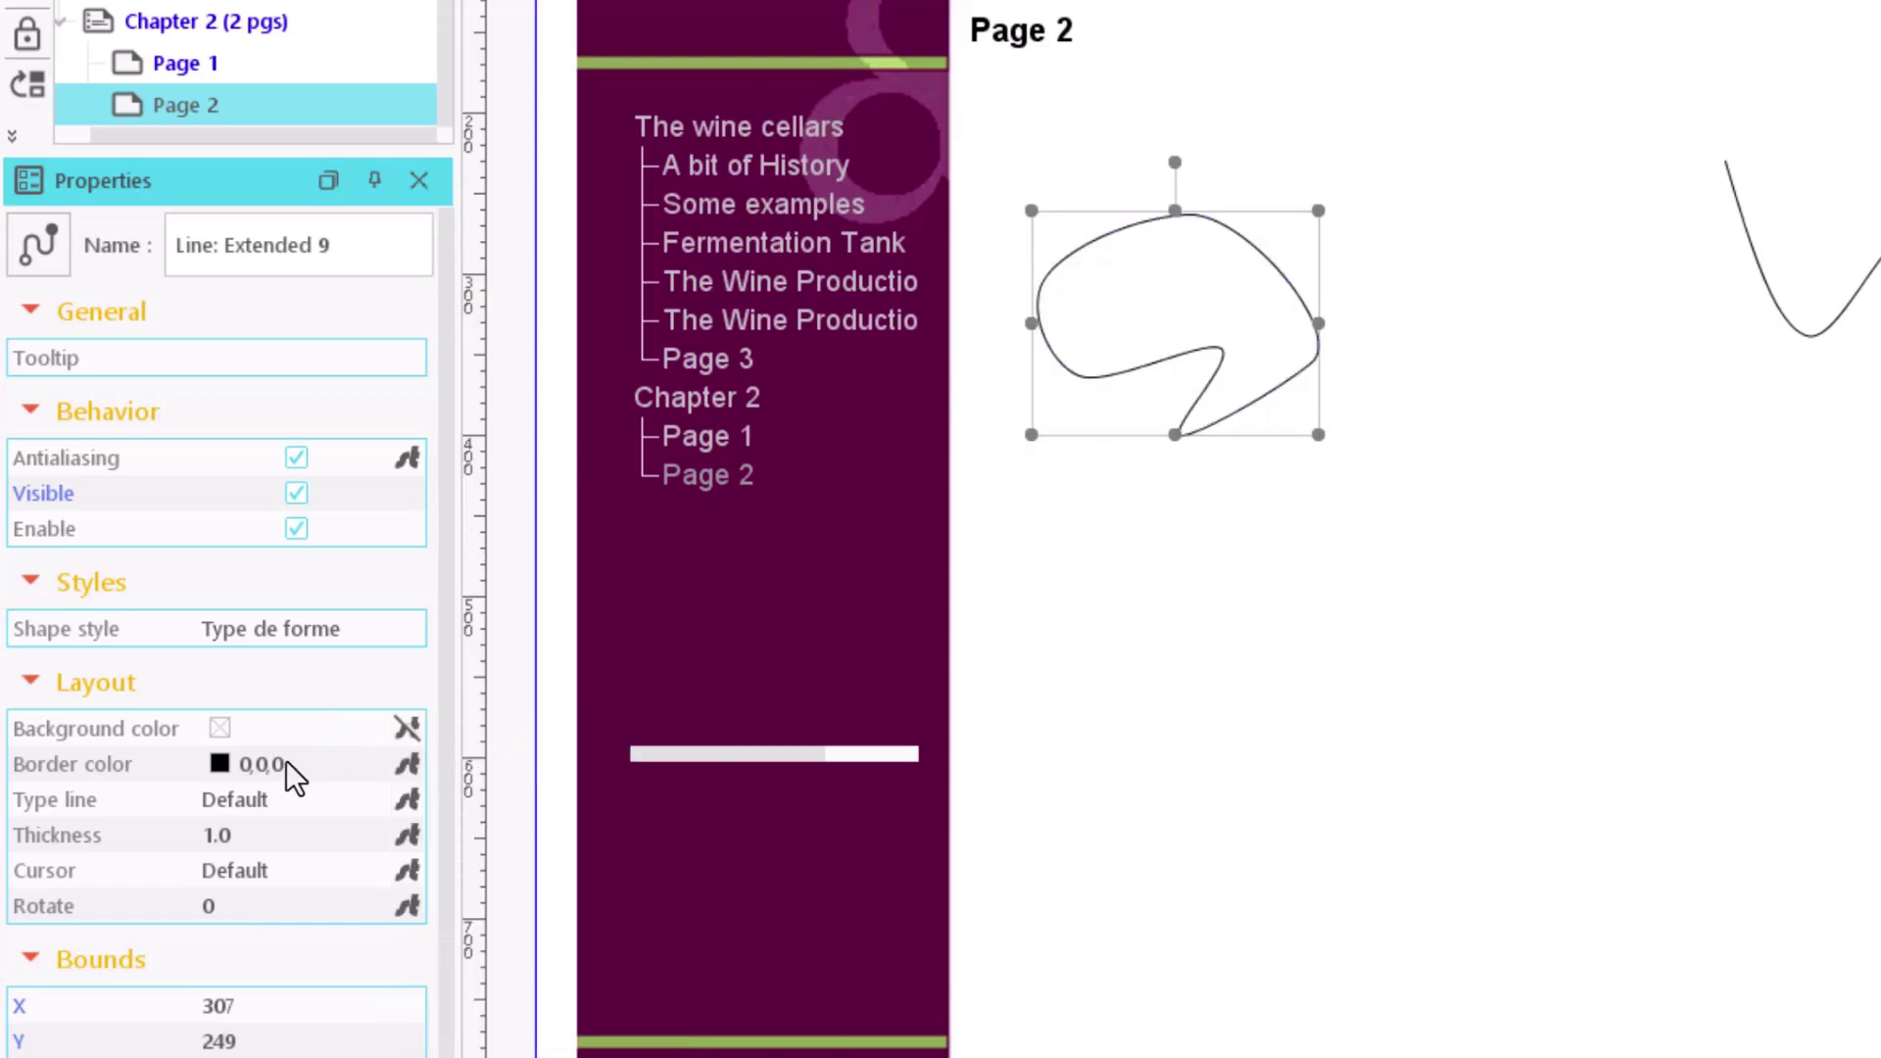
{"action": "left_click", "coordinate": [268, 768]}
{"action": "left_click", "coordinate": [537, 826]}
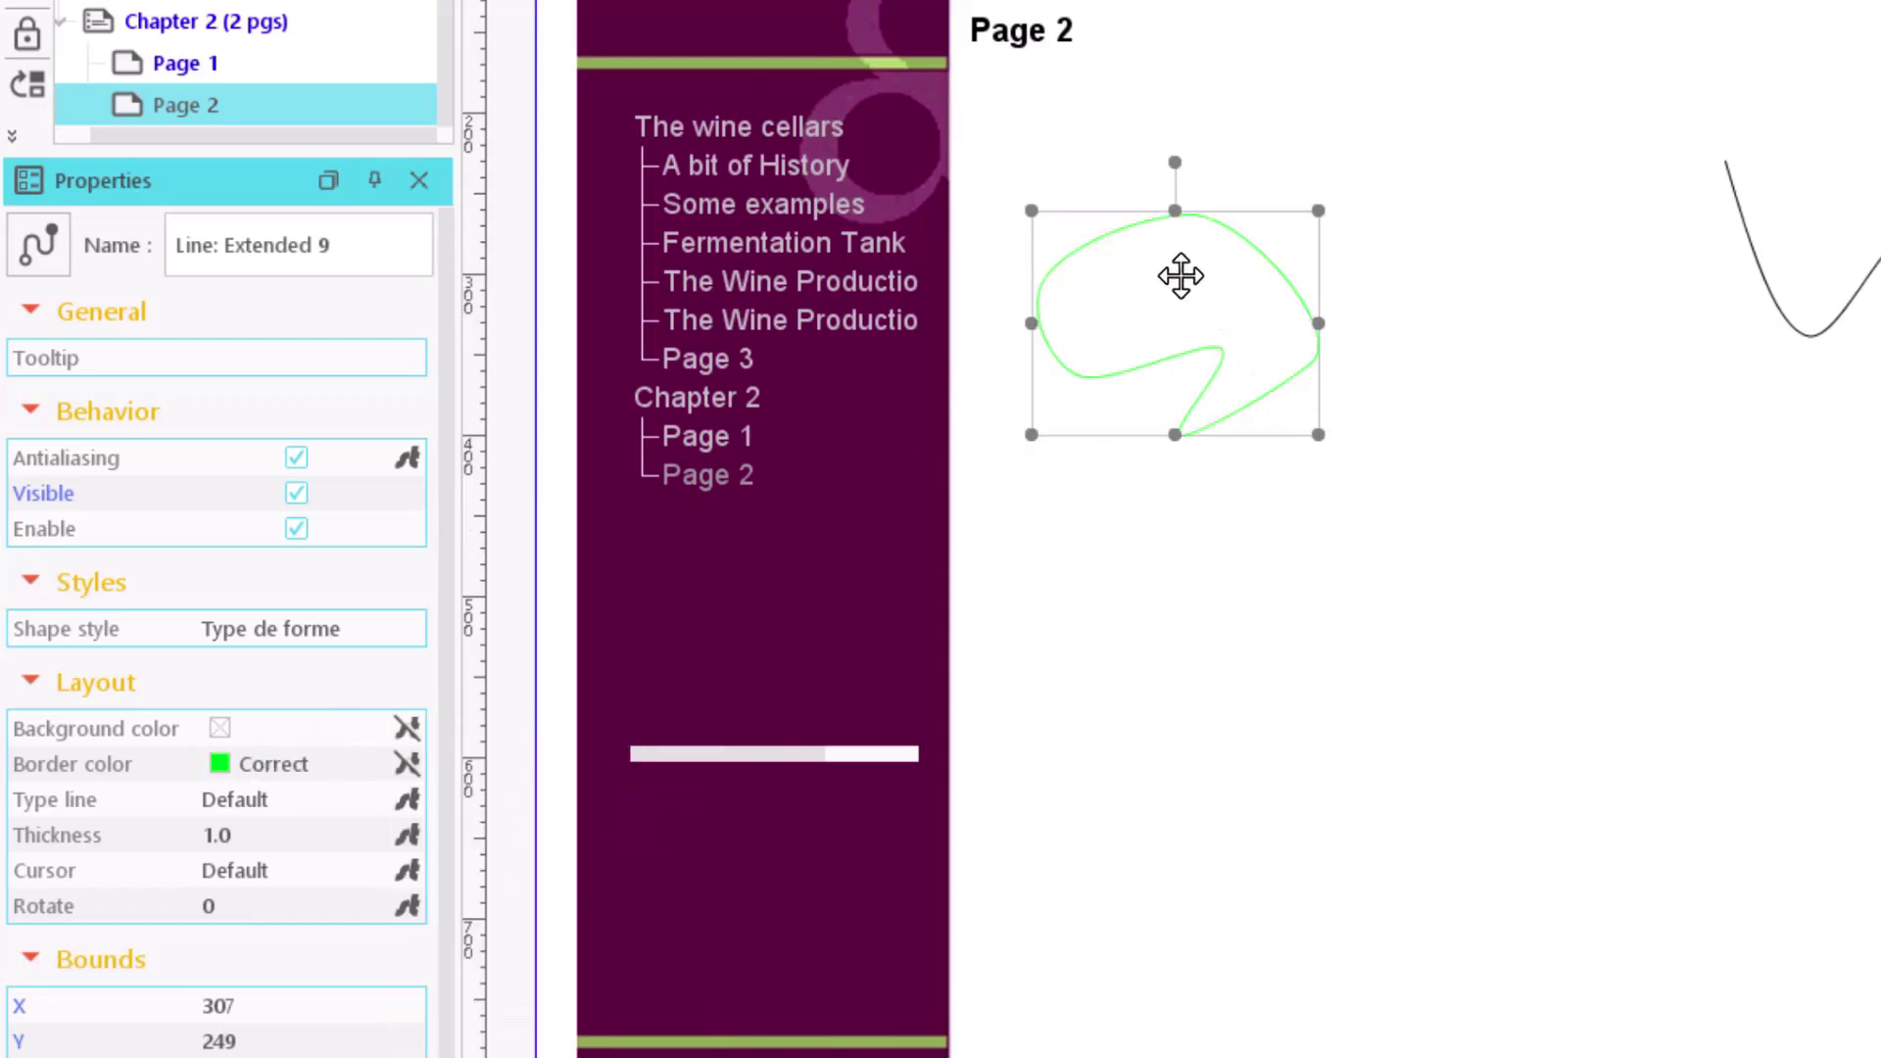
{"action": "left_click", "coordinate": [287, 769]}
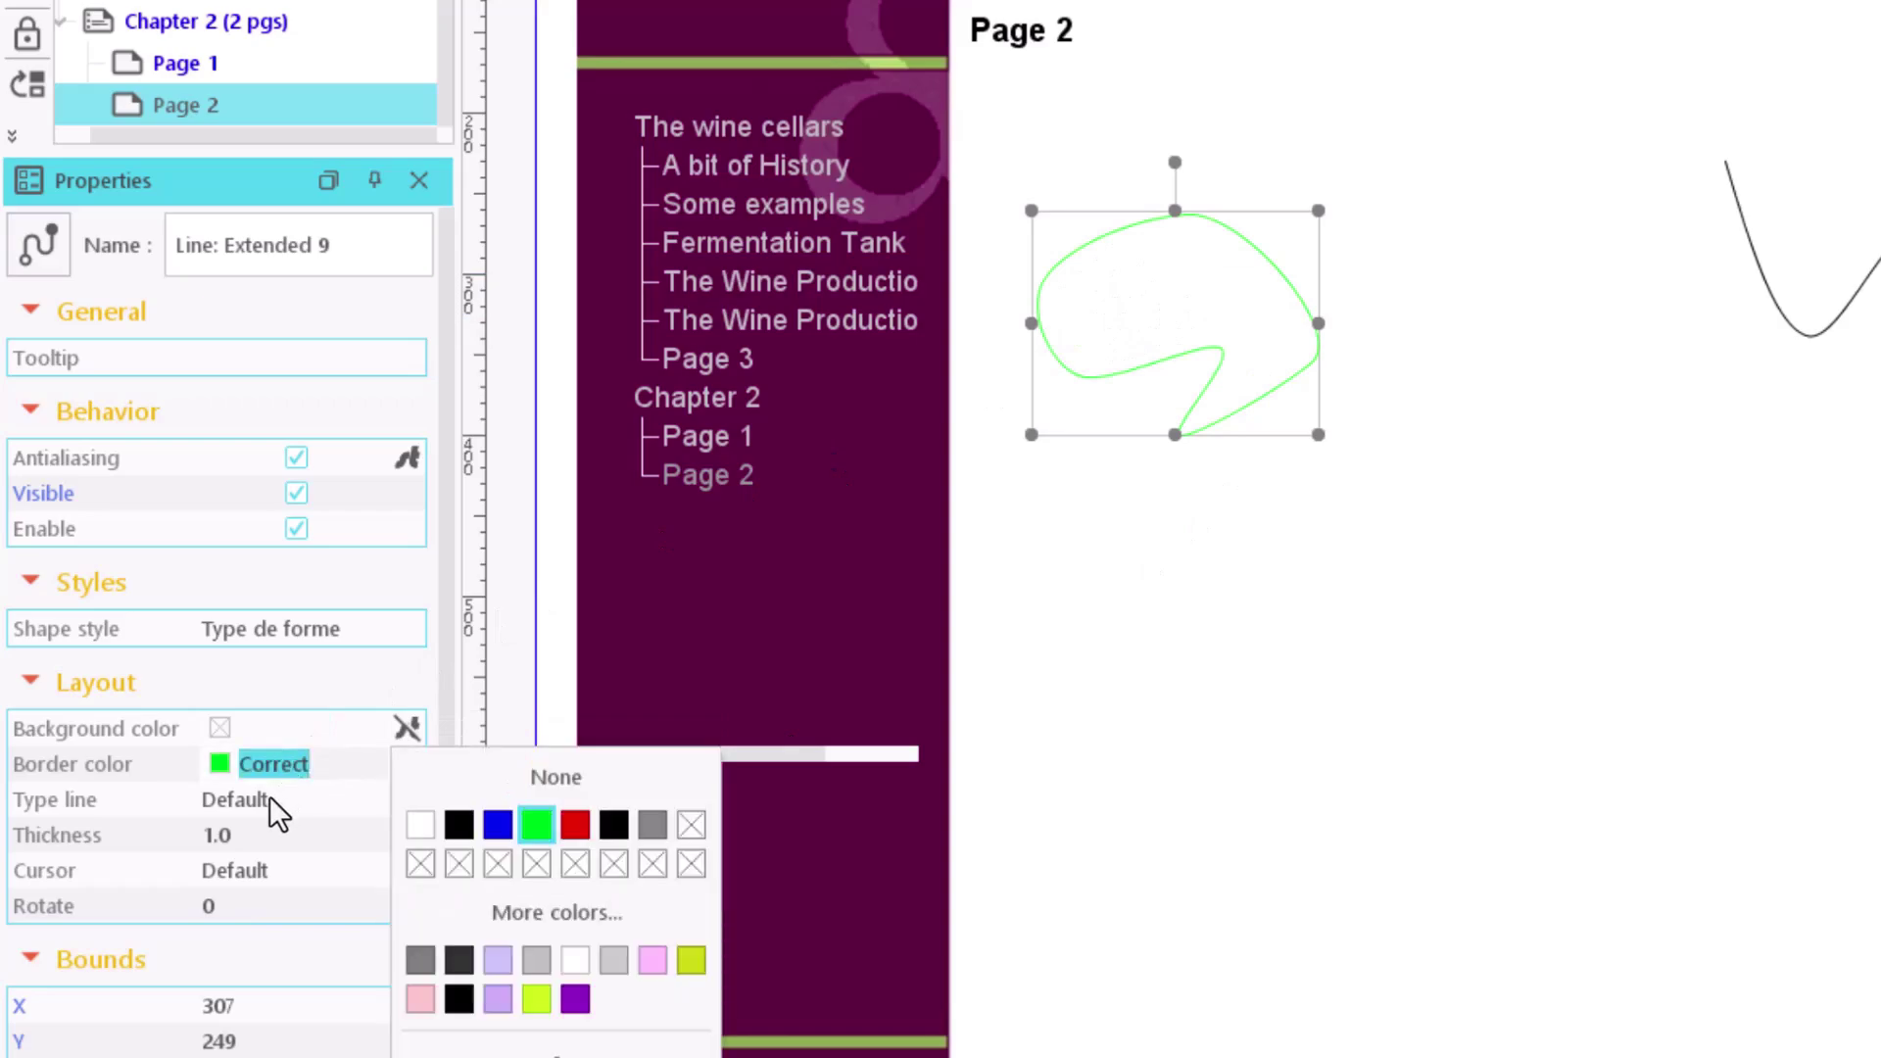
{"action": "left_click", "coordinate": [268, 799]}
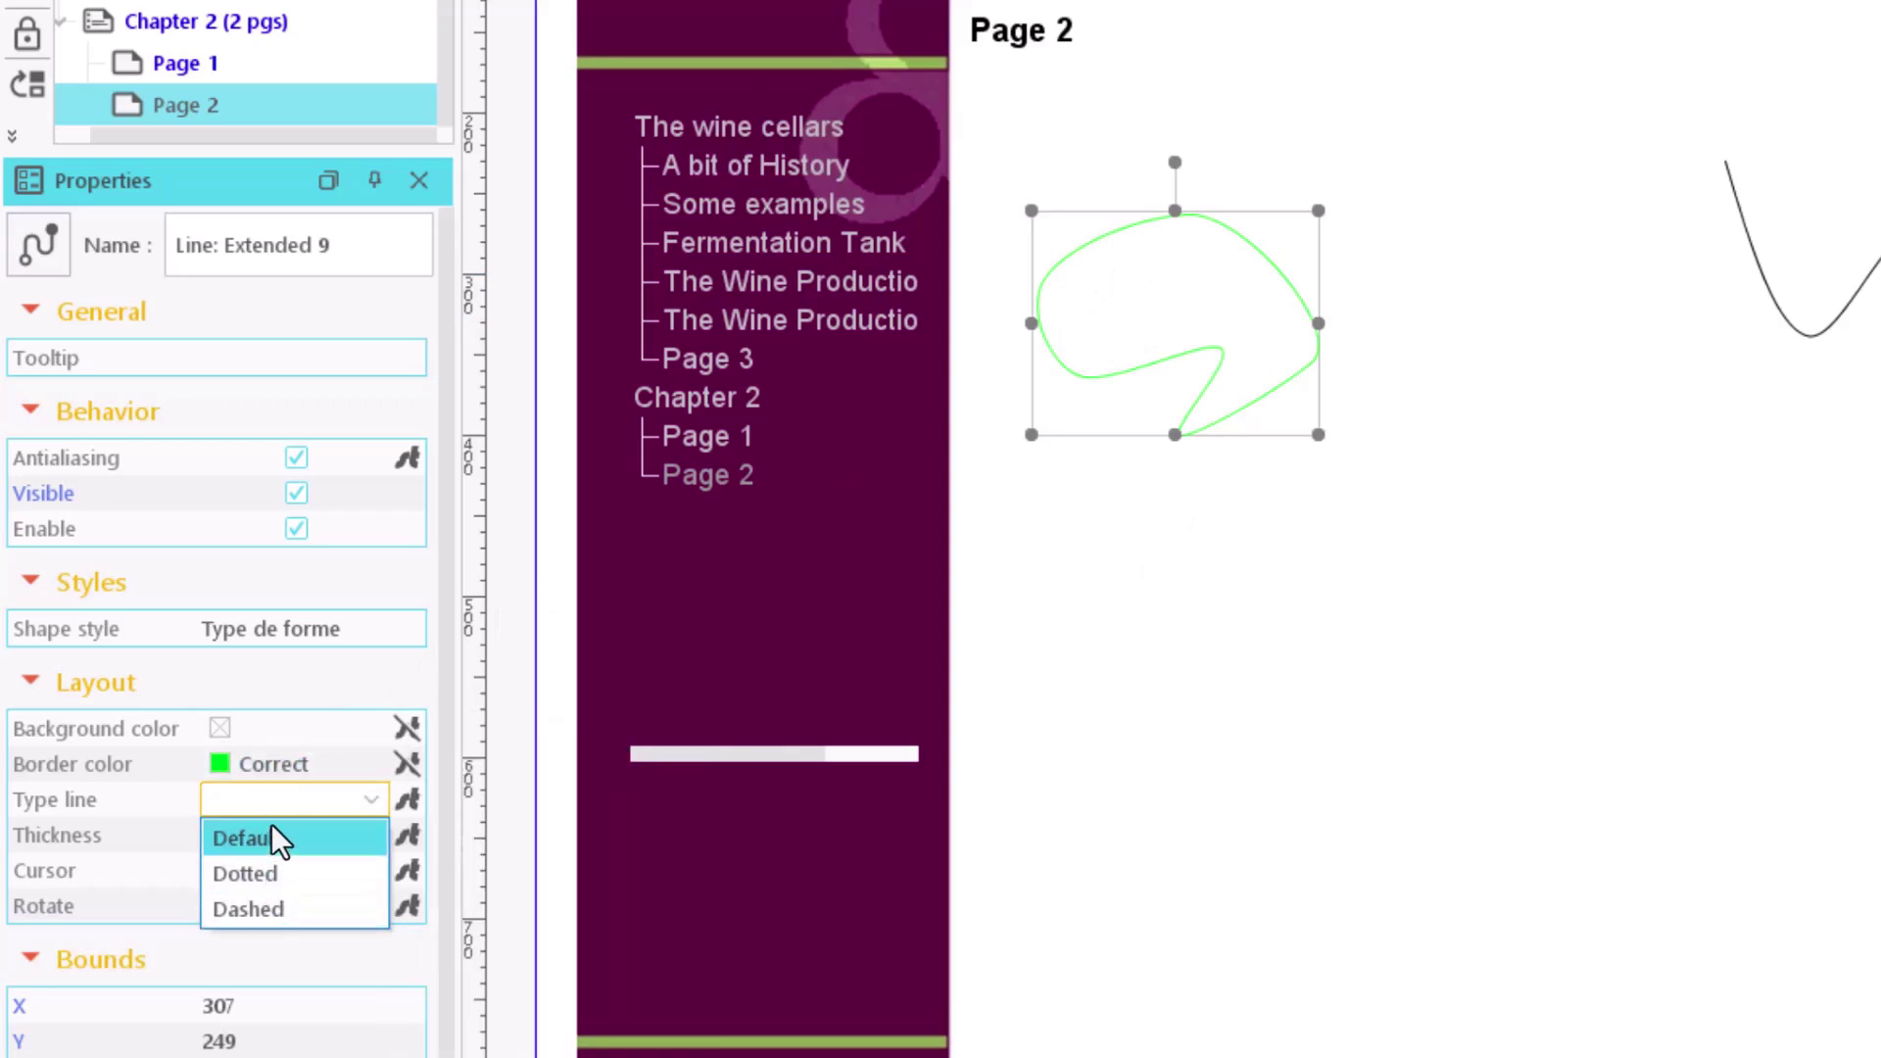
{"action": "left_click", "coordinate": [271, 837]}
{"action": "left_click", "coordinate": [213, 834]}
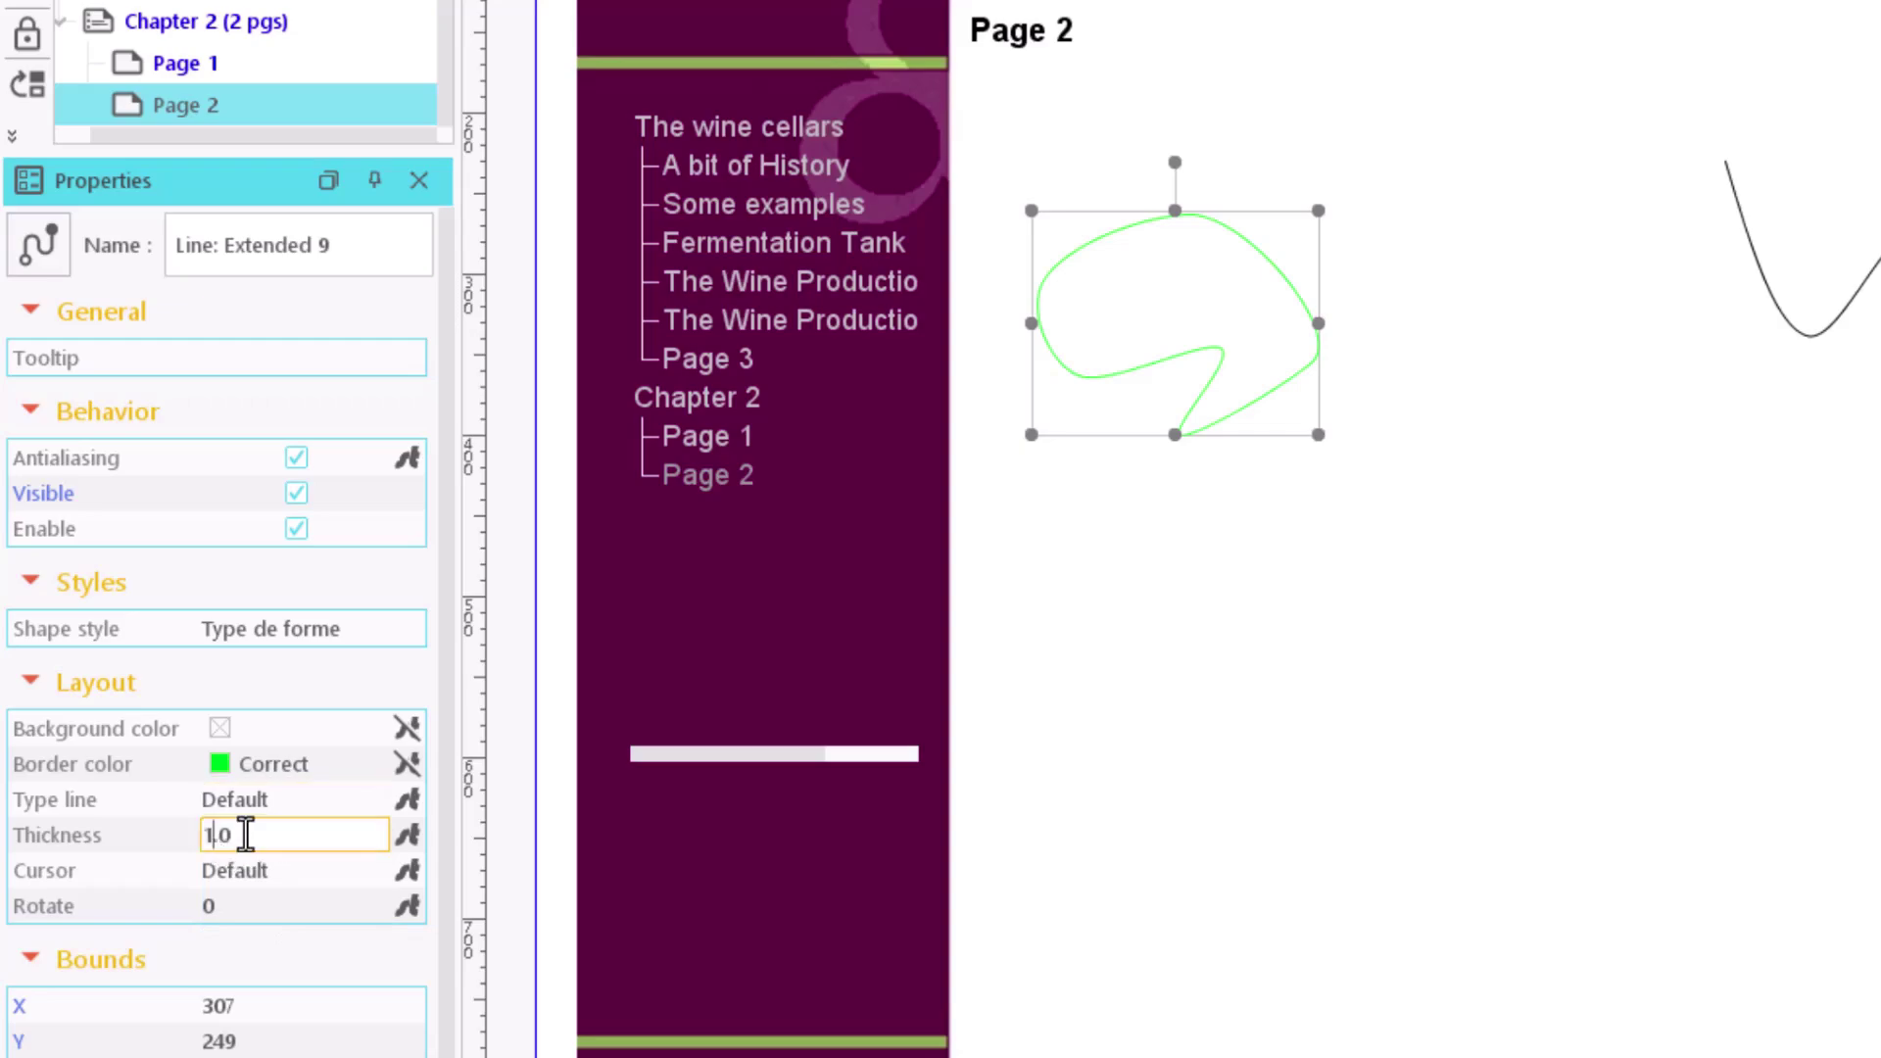
{"action": "key", "text": "BackSpace"}
{"action": "key", "text": "Tab"}
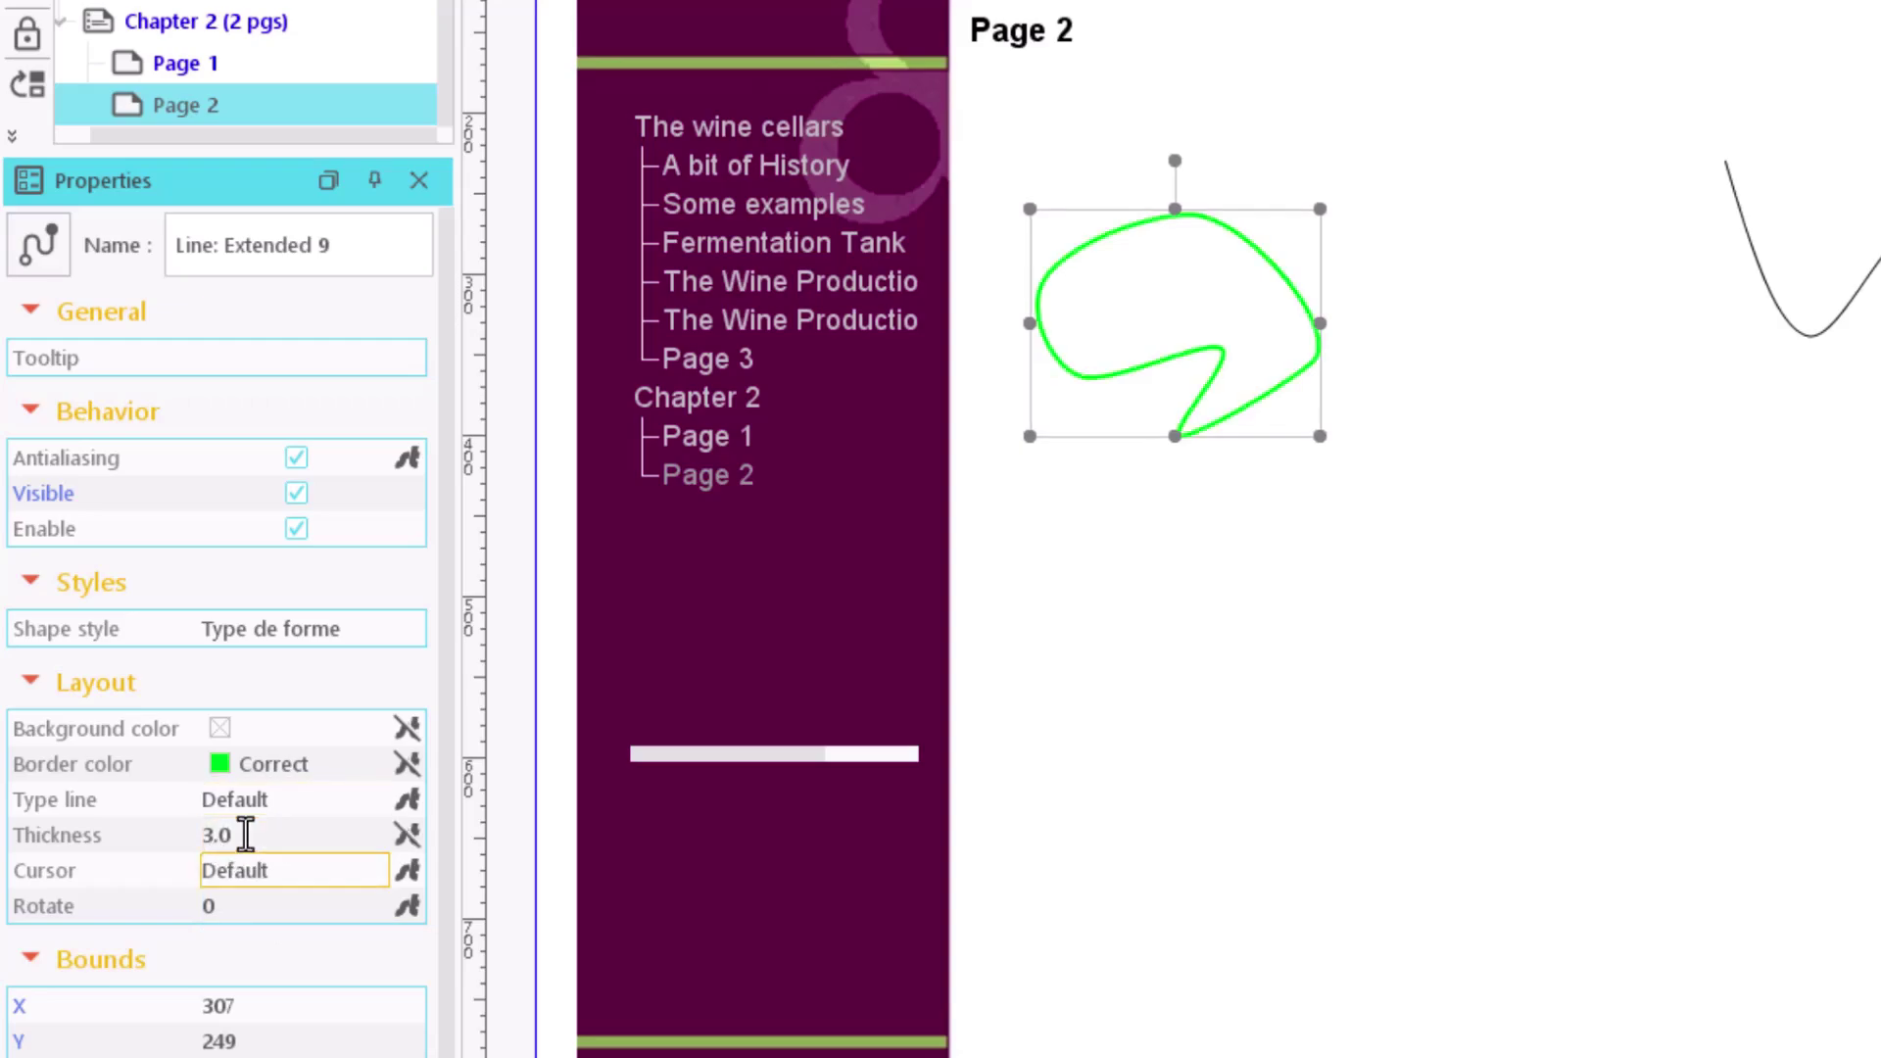